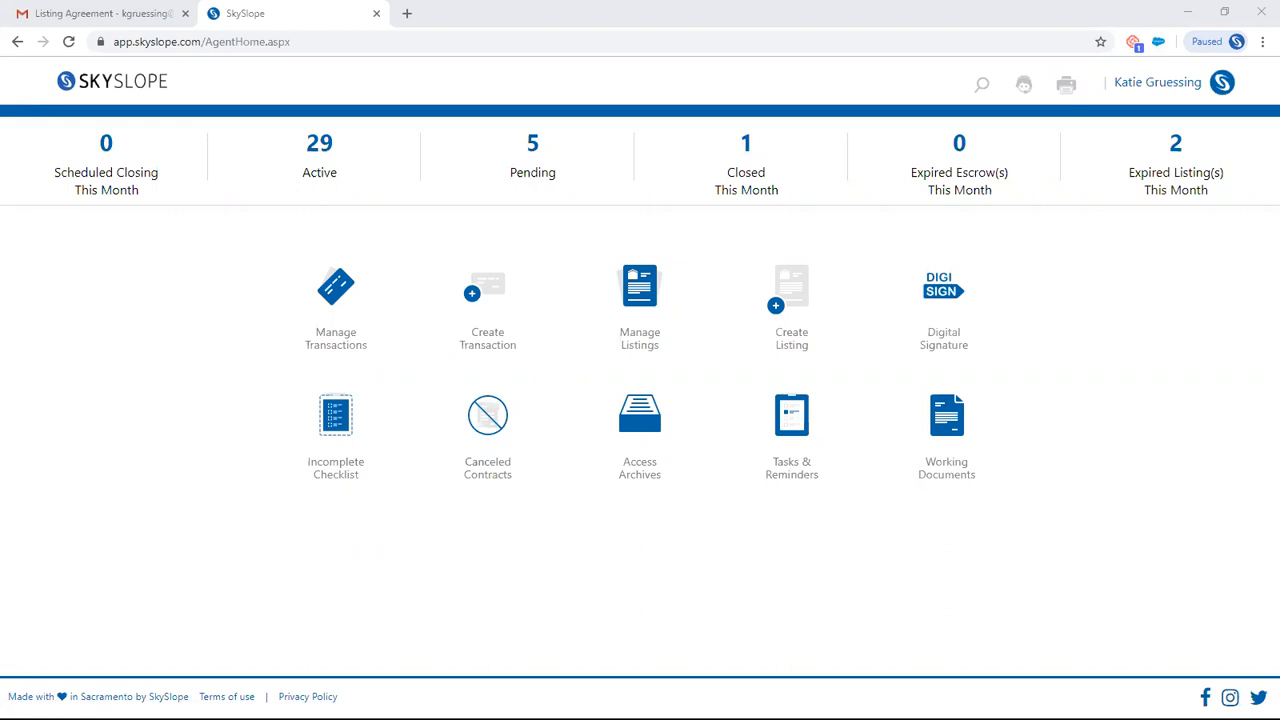
# - Open the support site from the home page, reposition its support chat form, and close that form
pyautogui.click(116, 86)
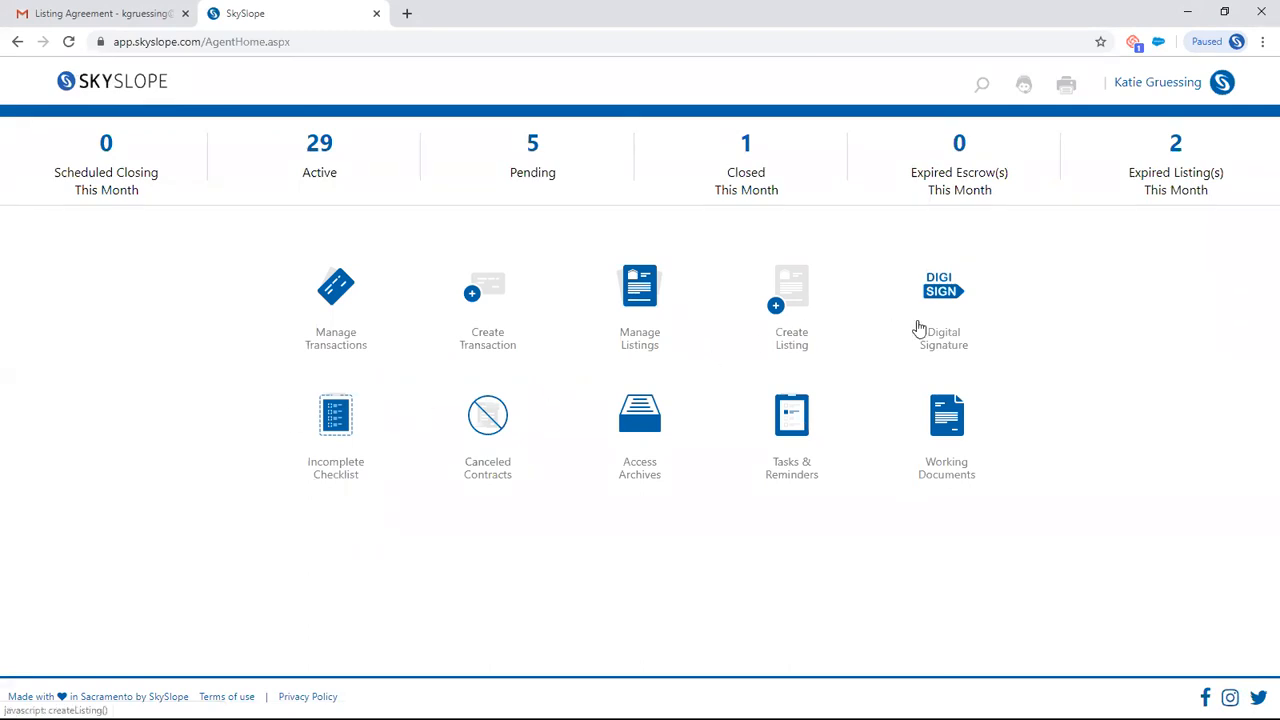
pyautogui.click(1030, 88)
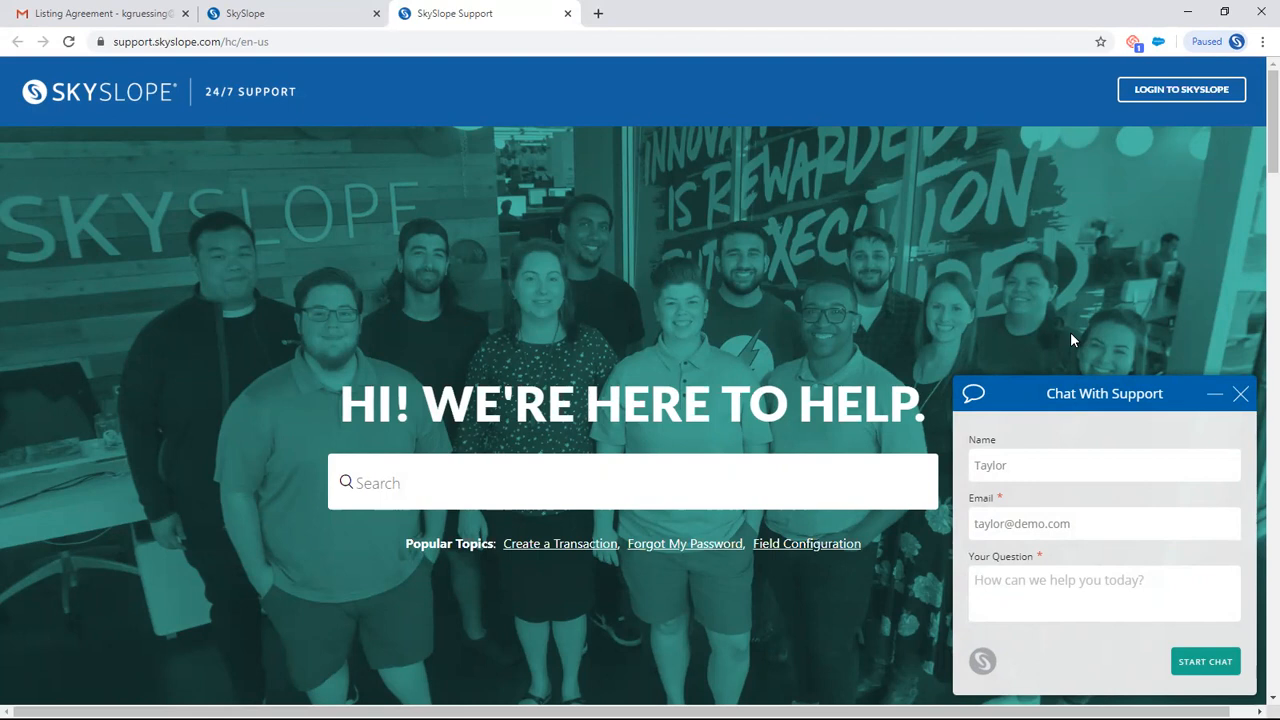
pyautogui.moveTo(1100, 395); pyautogui.dragTo(614, 292)
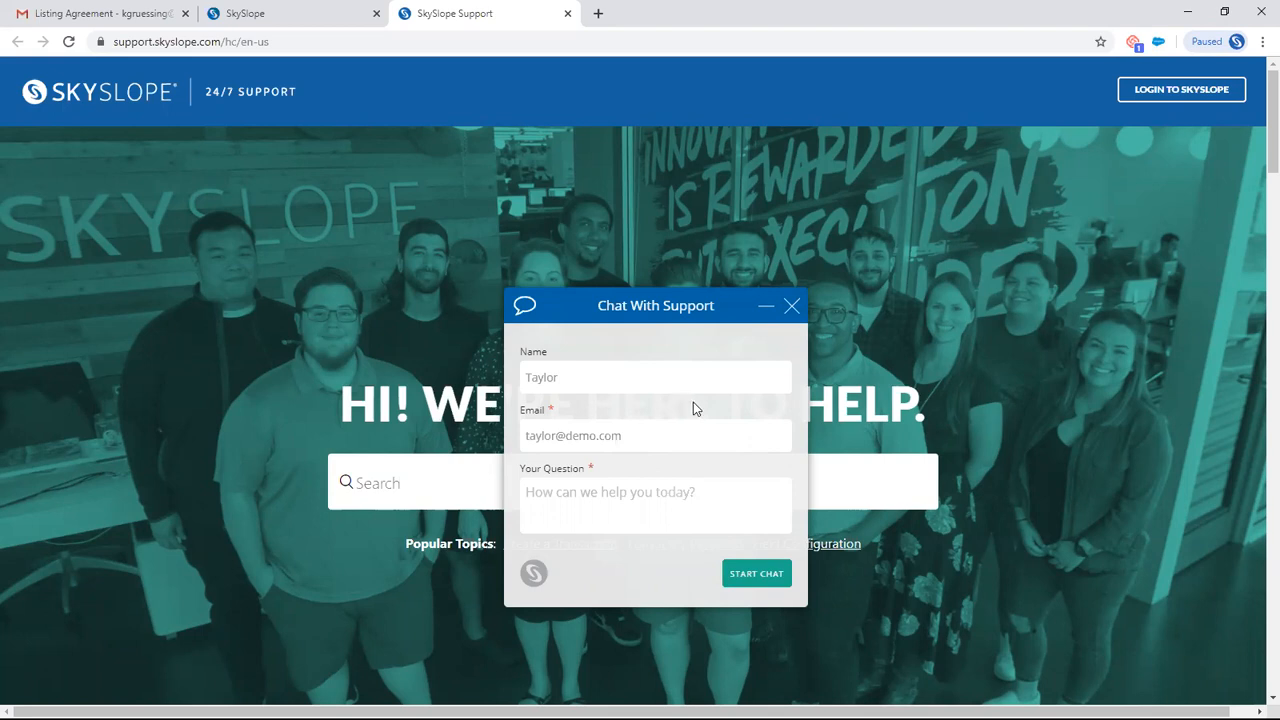
pyautogui.click(792, 306)
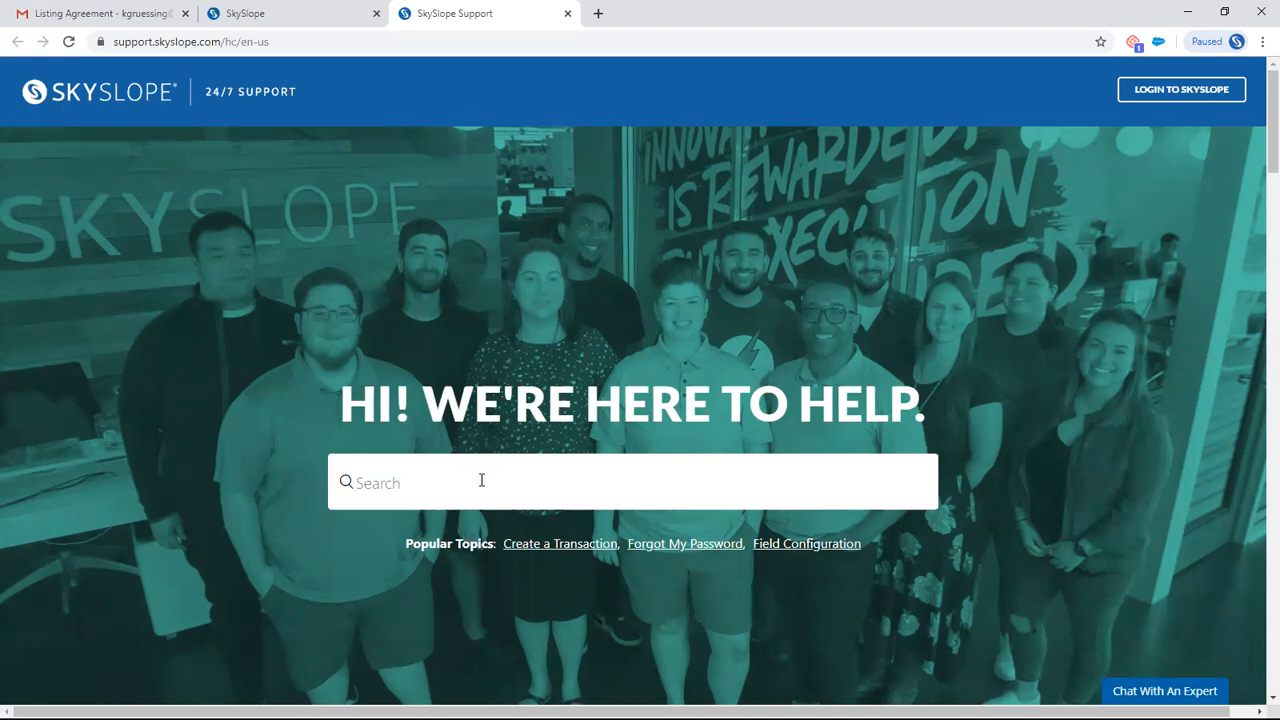
# - Look over the Tutorial Center on the support page, and close the support site
pyautogui.scroll(-7, 480, 480)
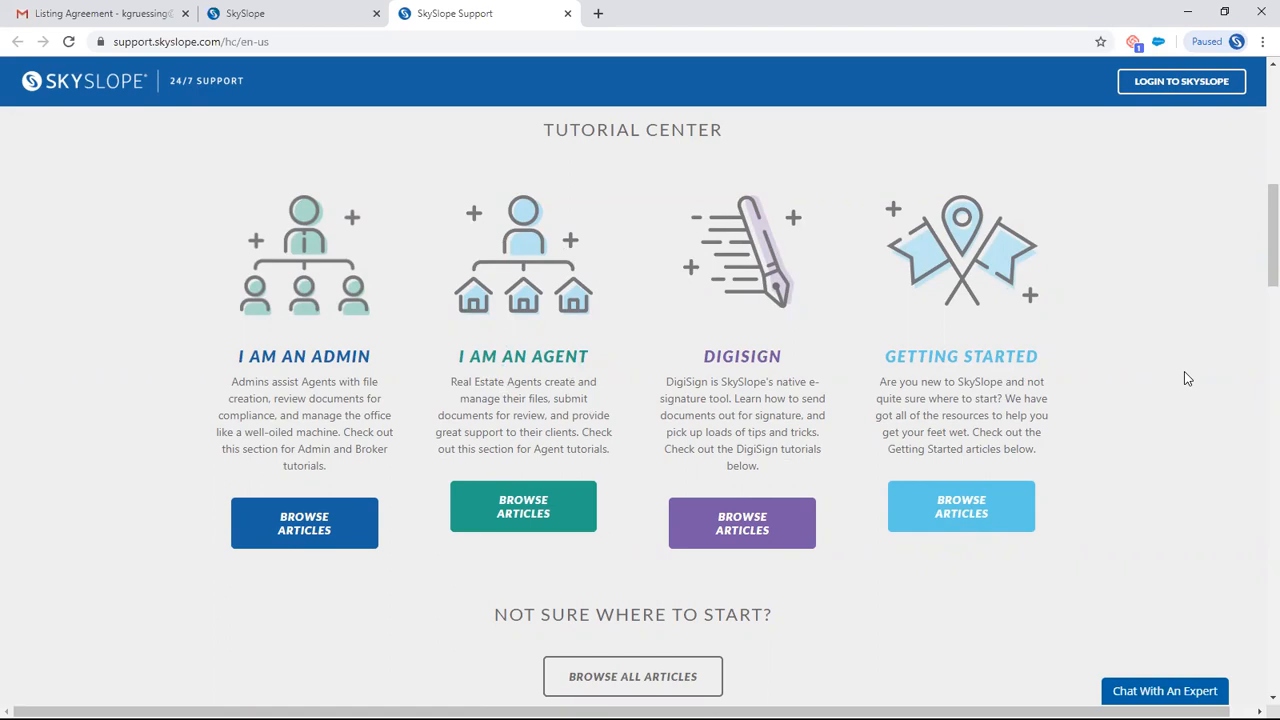
pyautogui.scroll(3, 1184, 373)
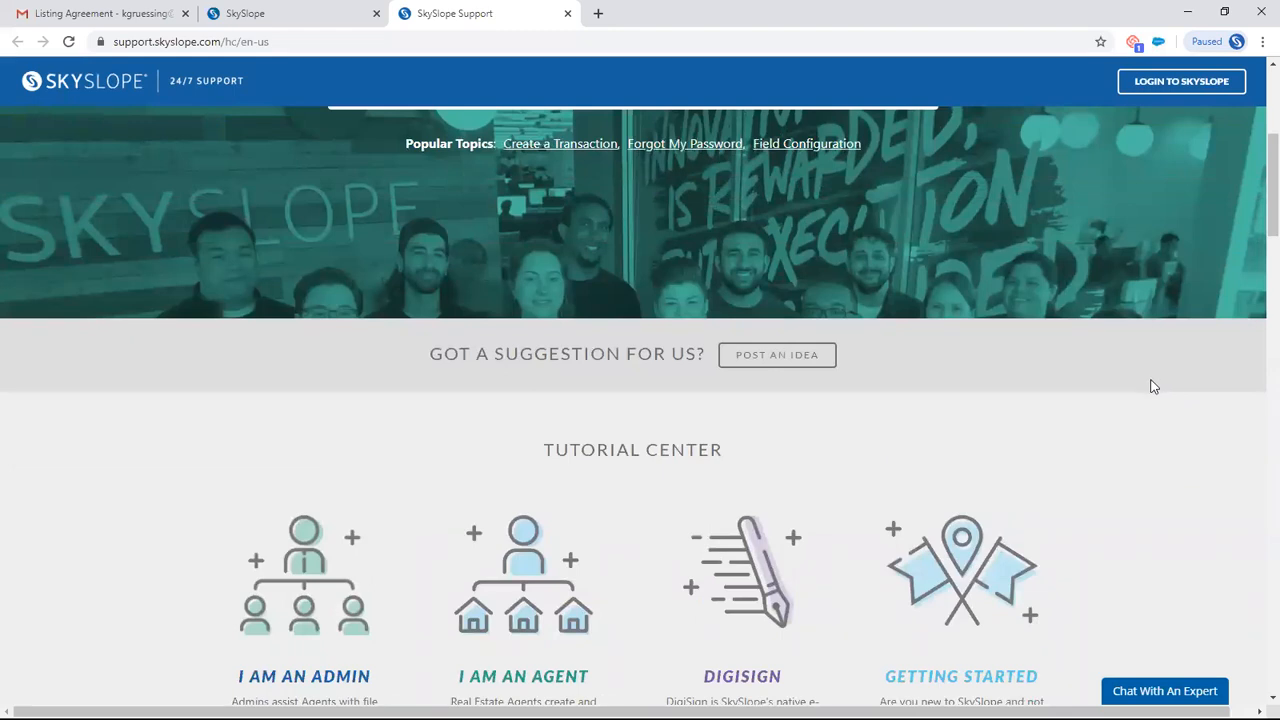
pyautogui.scroll(1, 1151, 457)
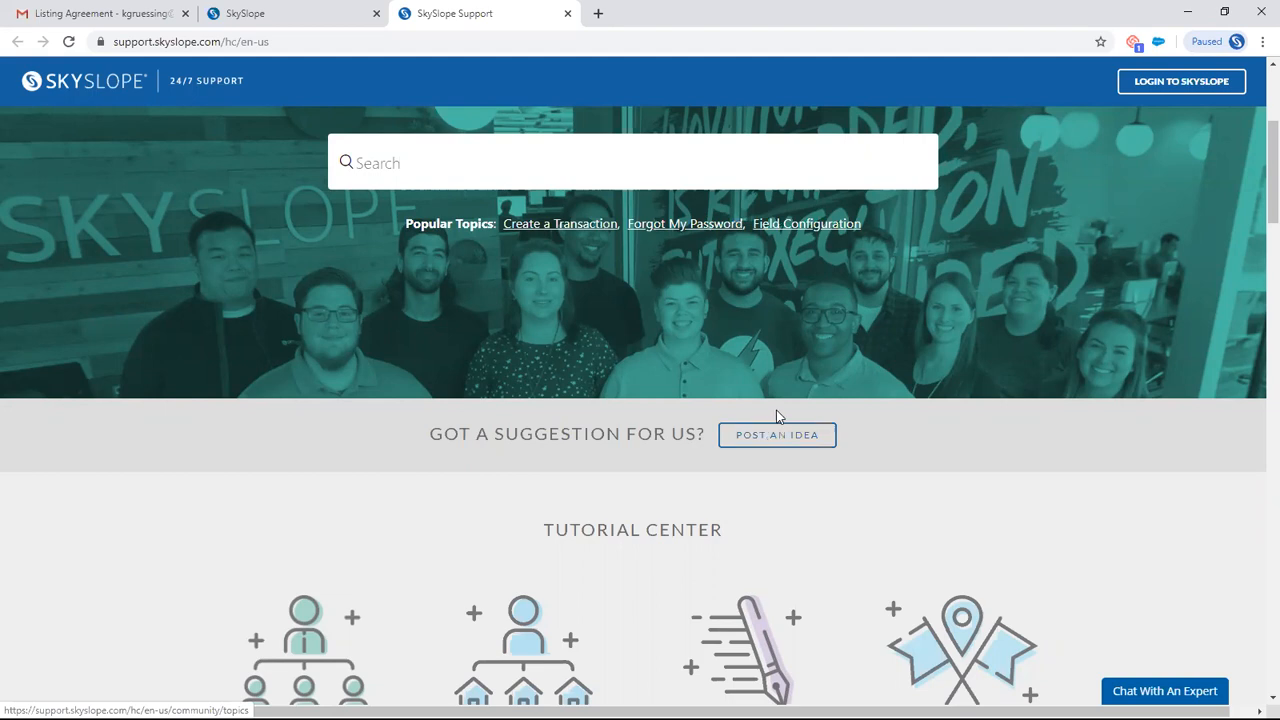
pyautogui.click(567, 13)
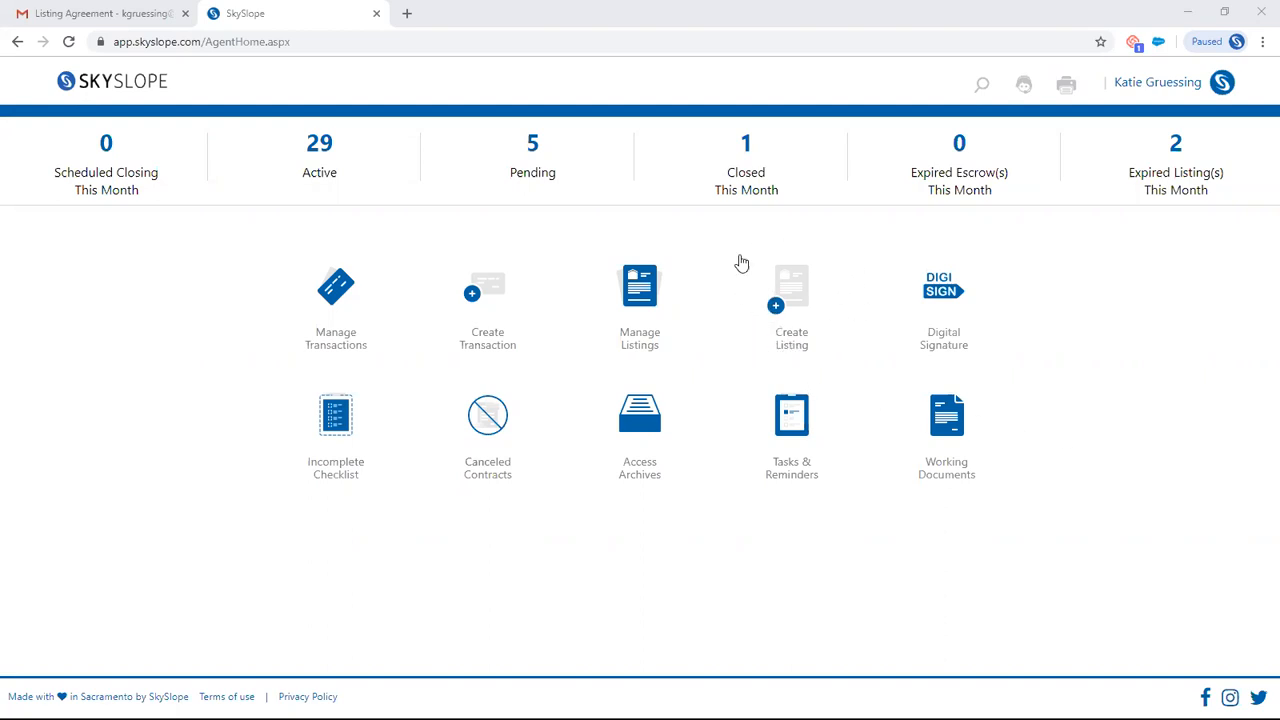
# - Start a new listing file and submit the property's address using the matching Sacramento street suggestion
pyautogui.click(788, 290)
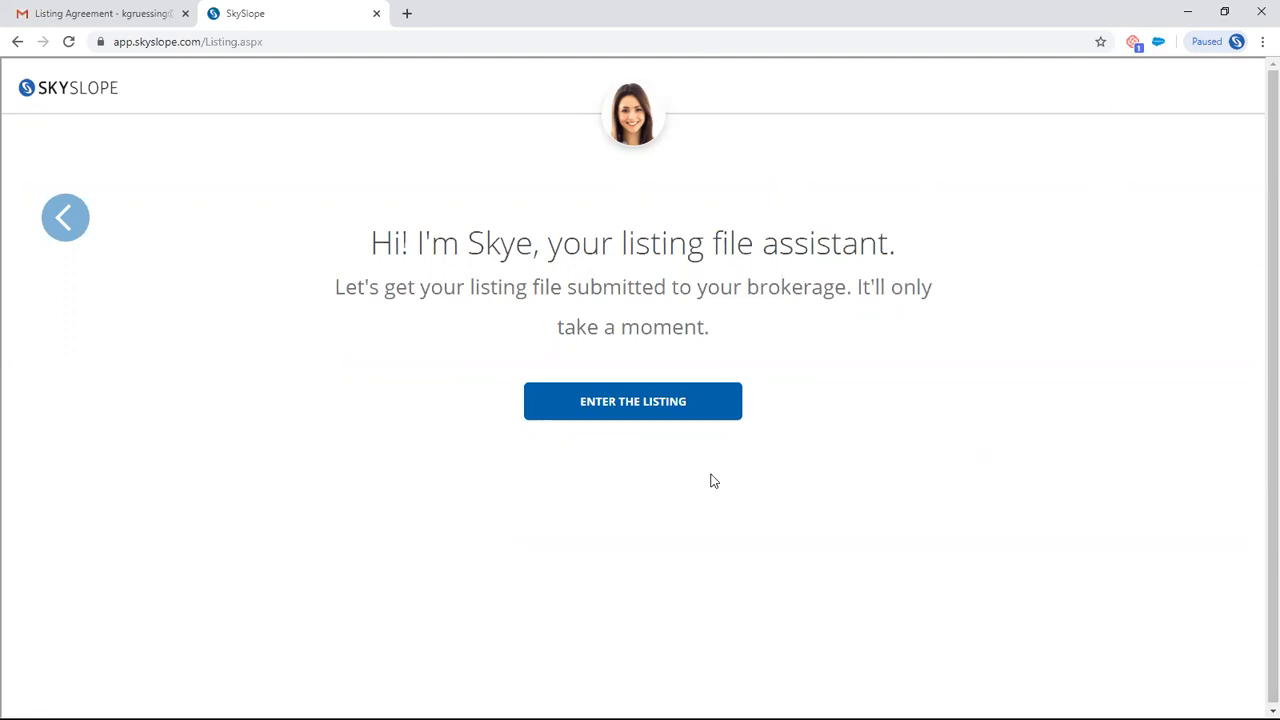
pyautogui.click(629, 403)
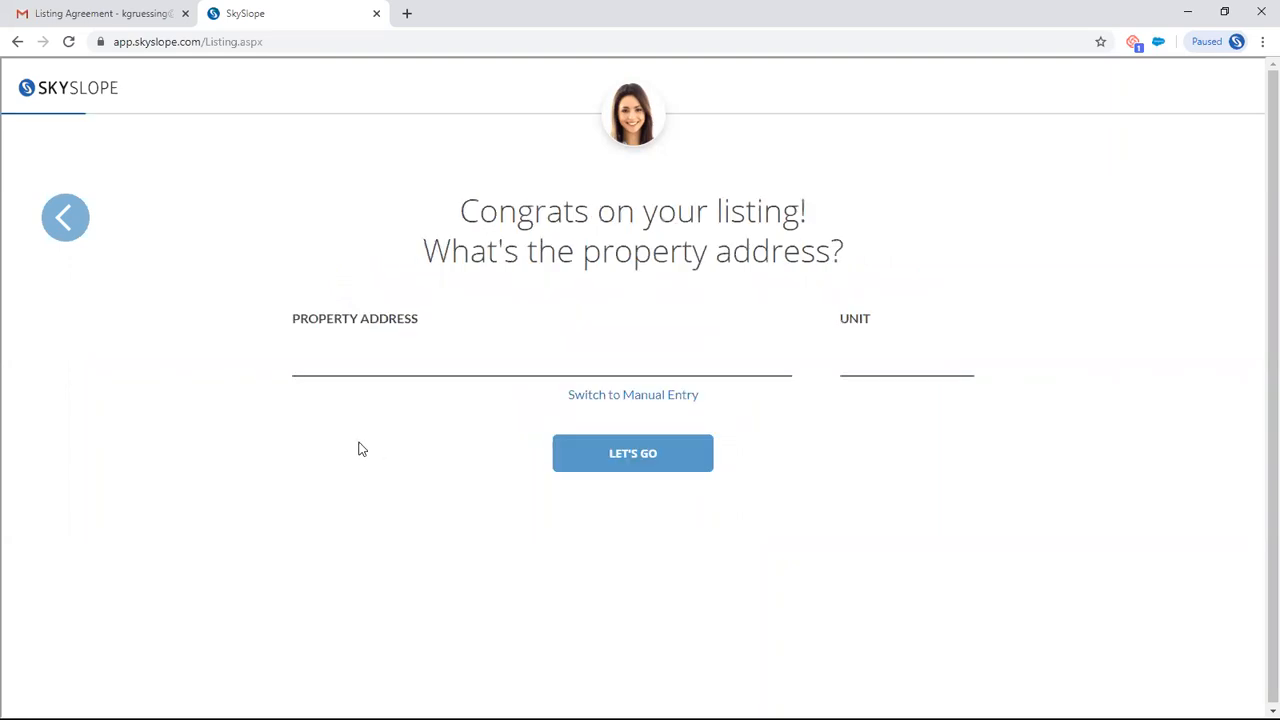
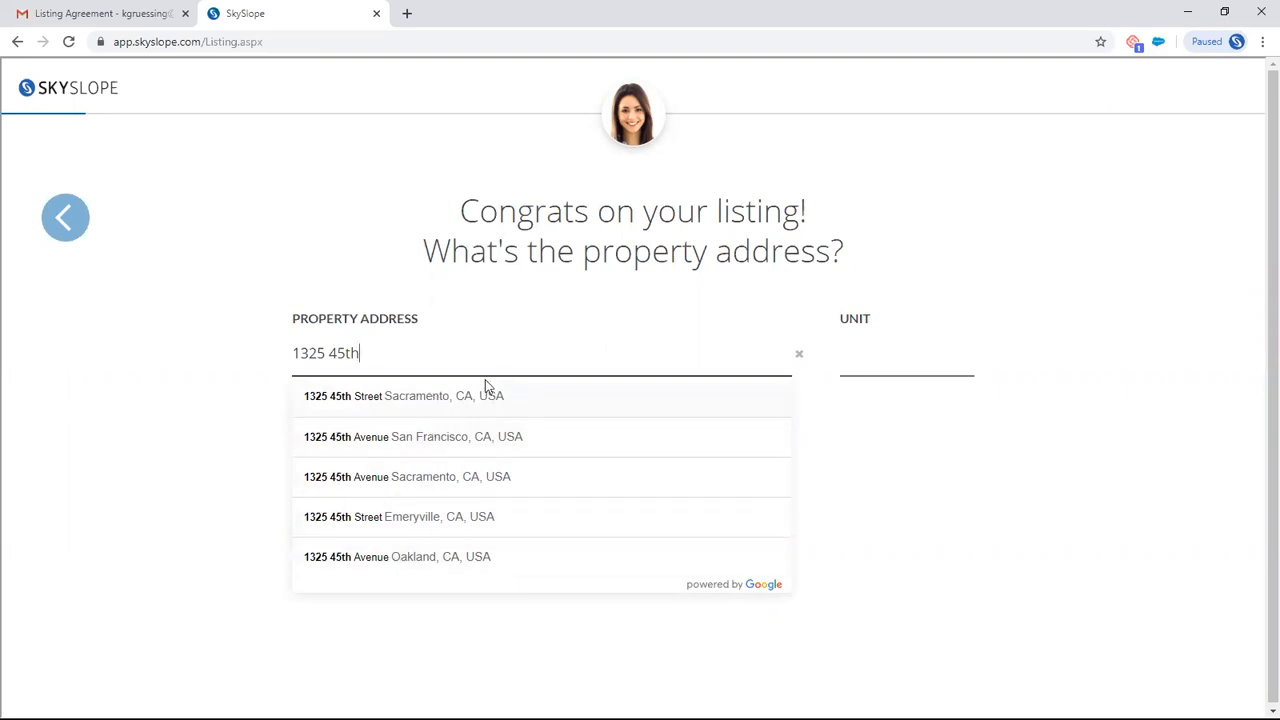
pyautogui.click(418, 398)
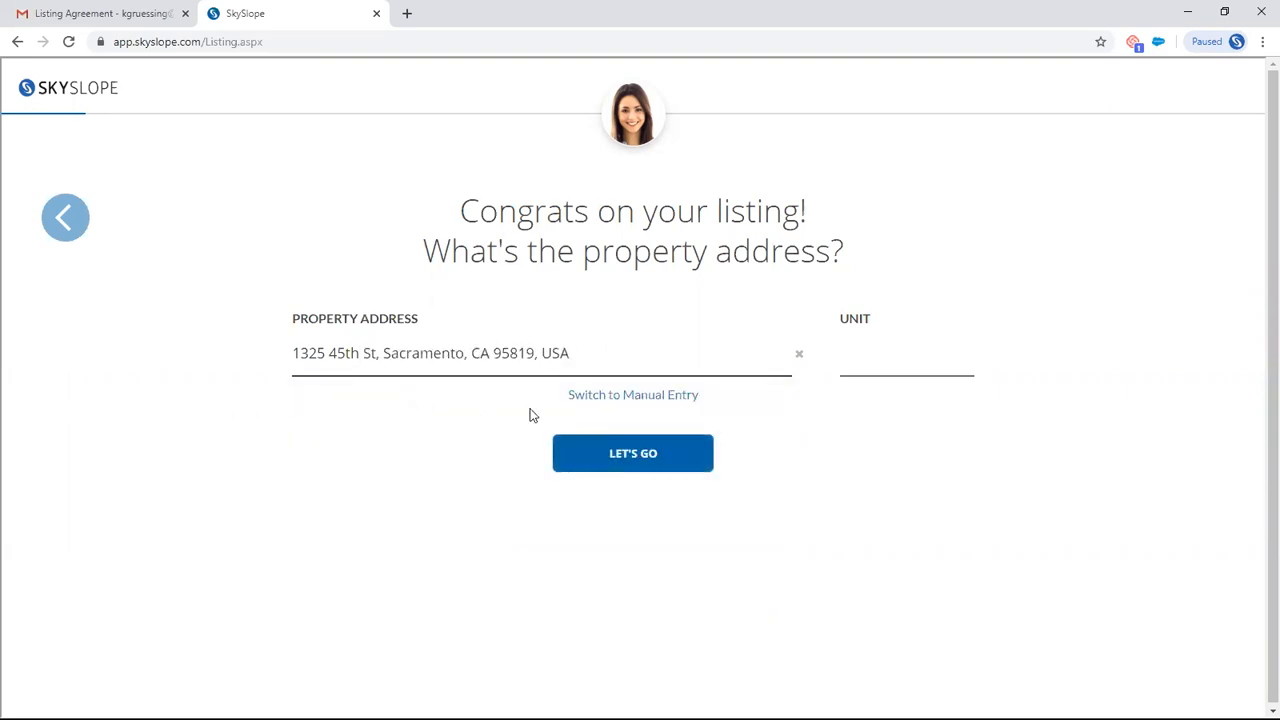
pyautogui.click(632, 455)
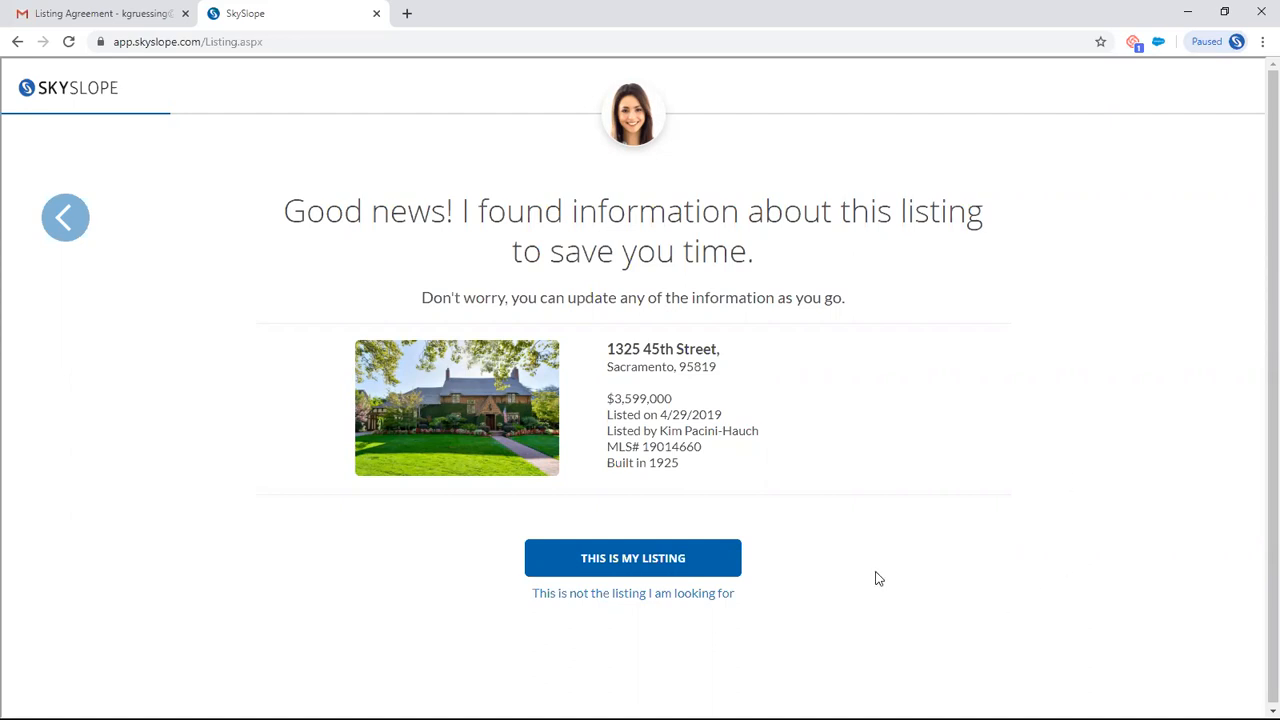
# - Confirm the found property as the listing and set the listing type to Residential Listing
pyautogui.click(636, 560)
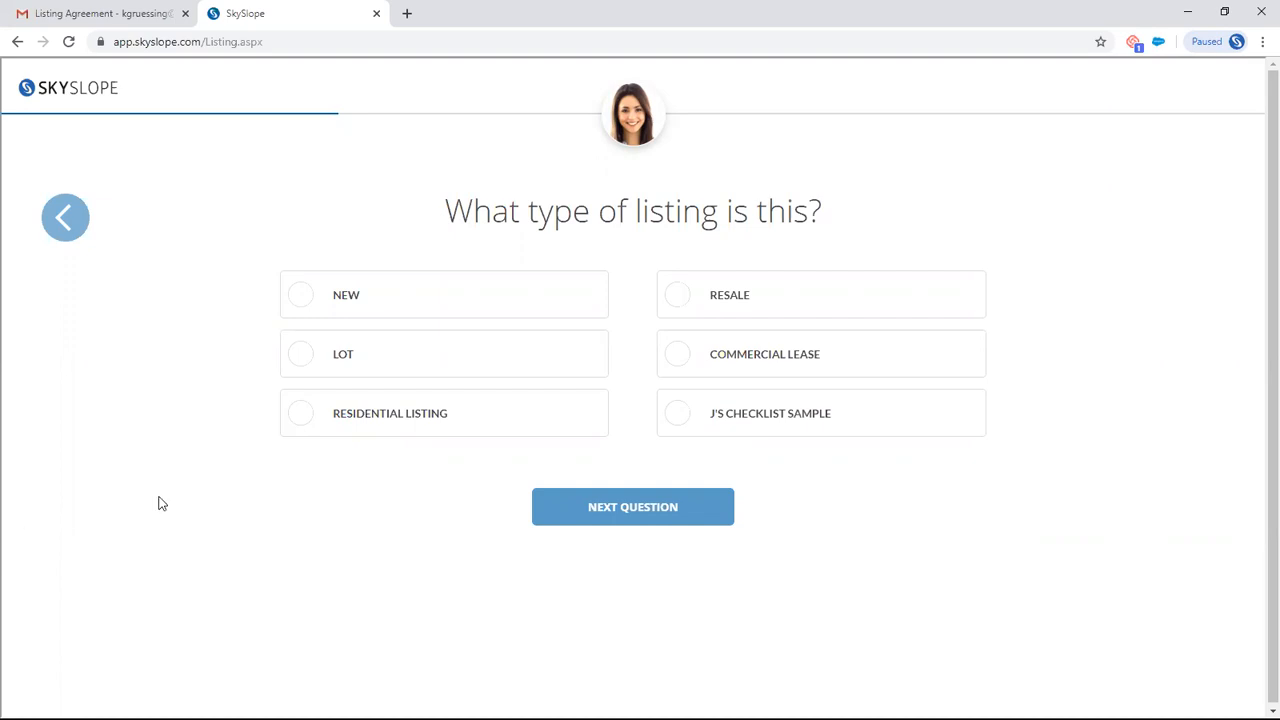
pyautogui.click(390, 420)
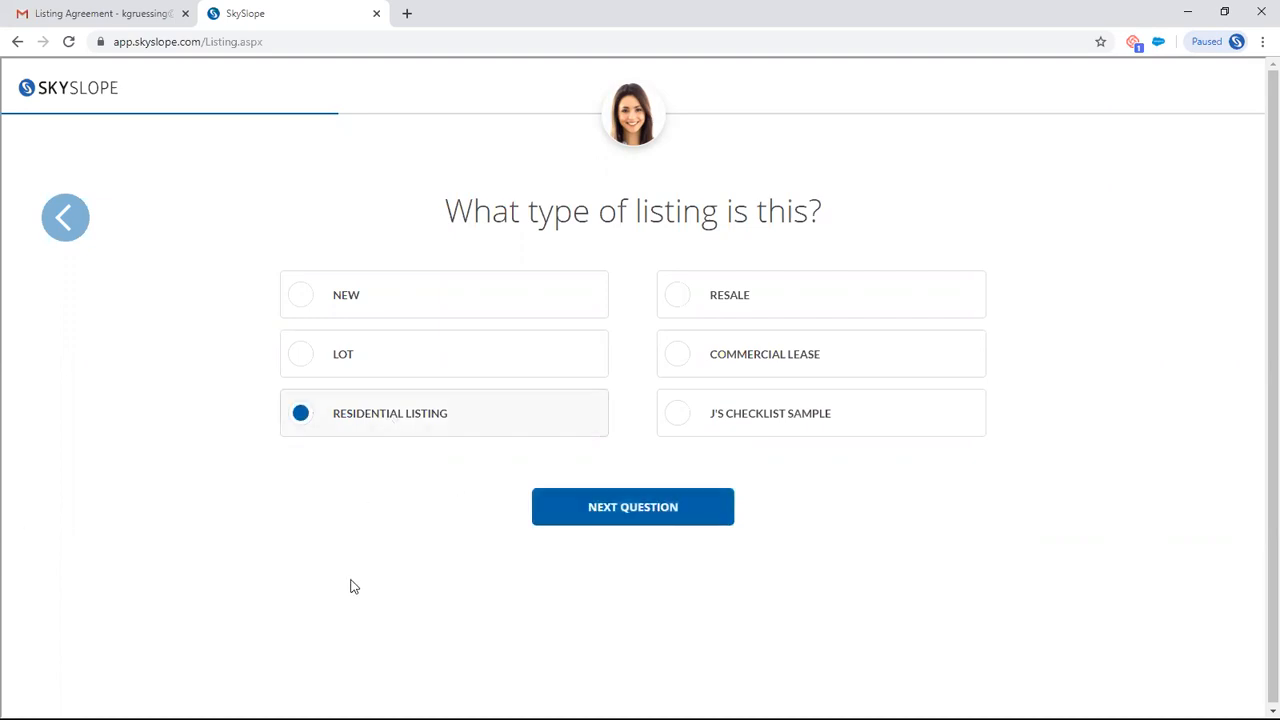
pyautogui.click(615, 514)
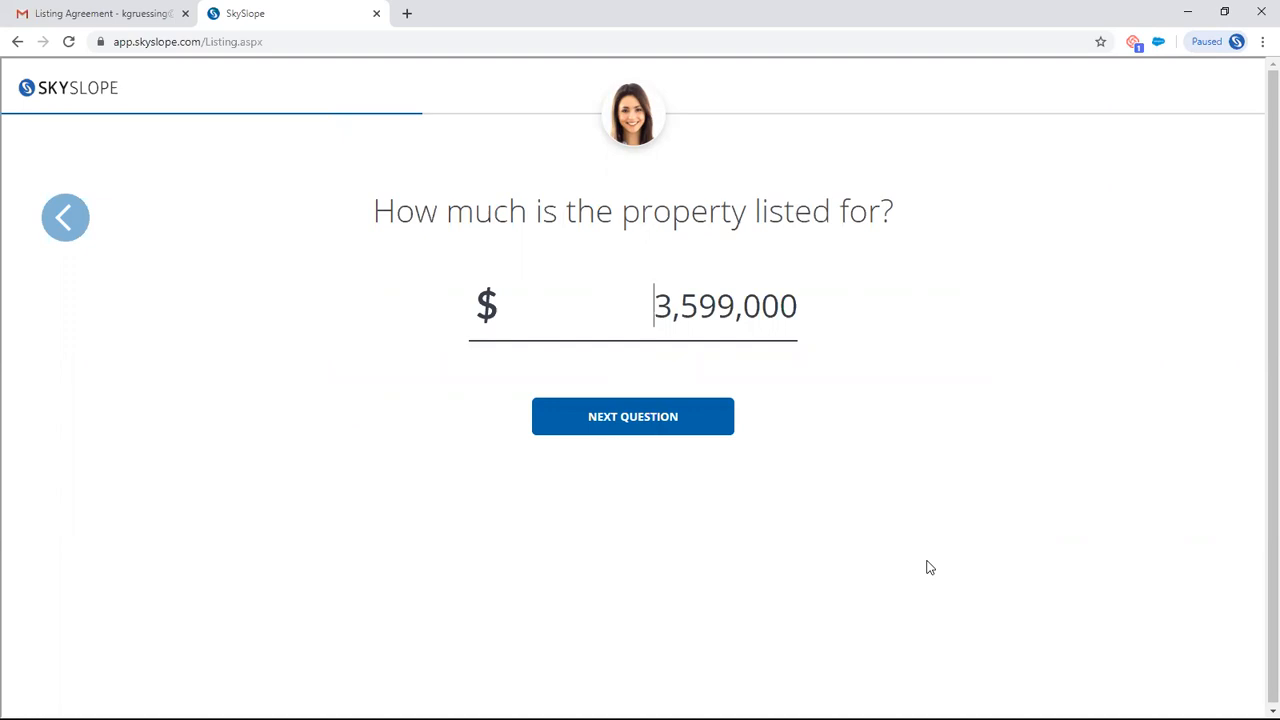
# - Set the property's list price to $35,990,000 and continue to the commission question
pyautogui.click(781, 303)
pyautogui.write('0')
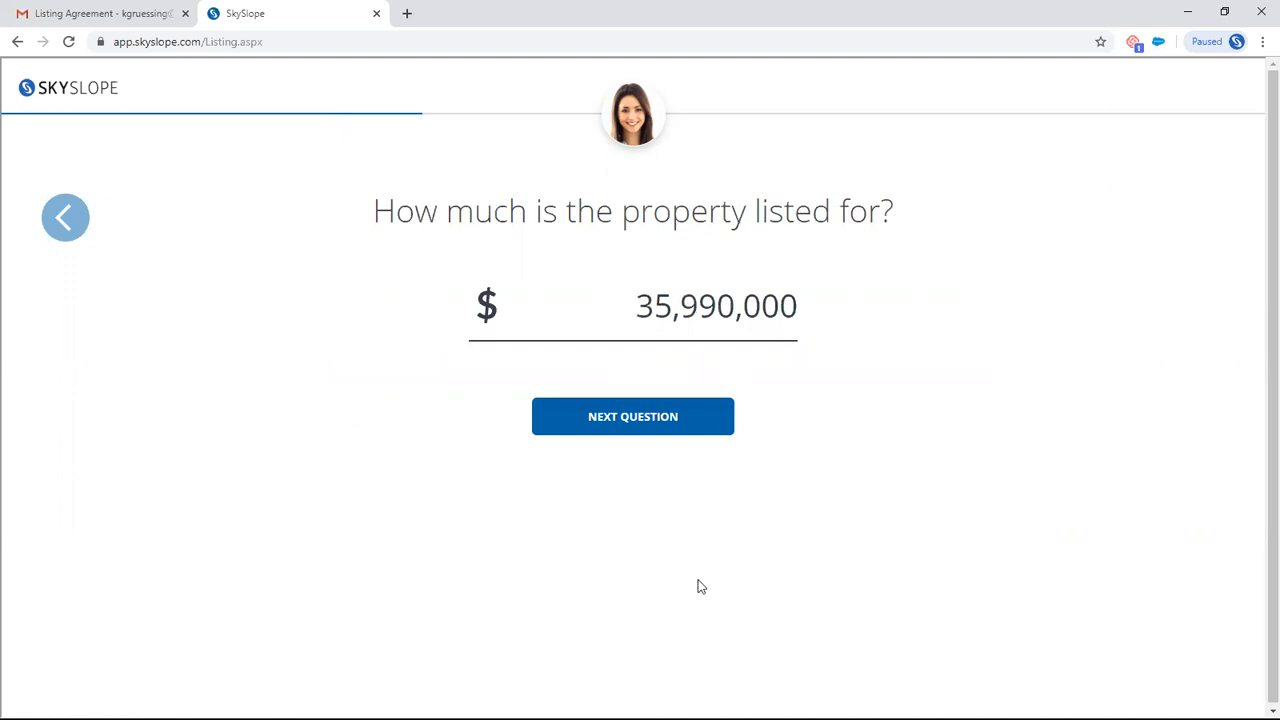
pyautogui.click(638, 420)
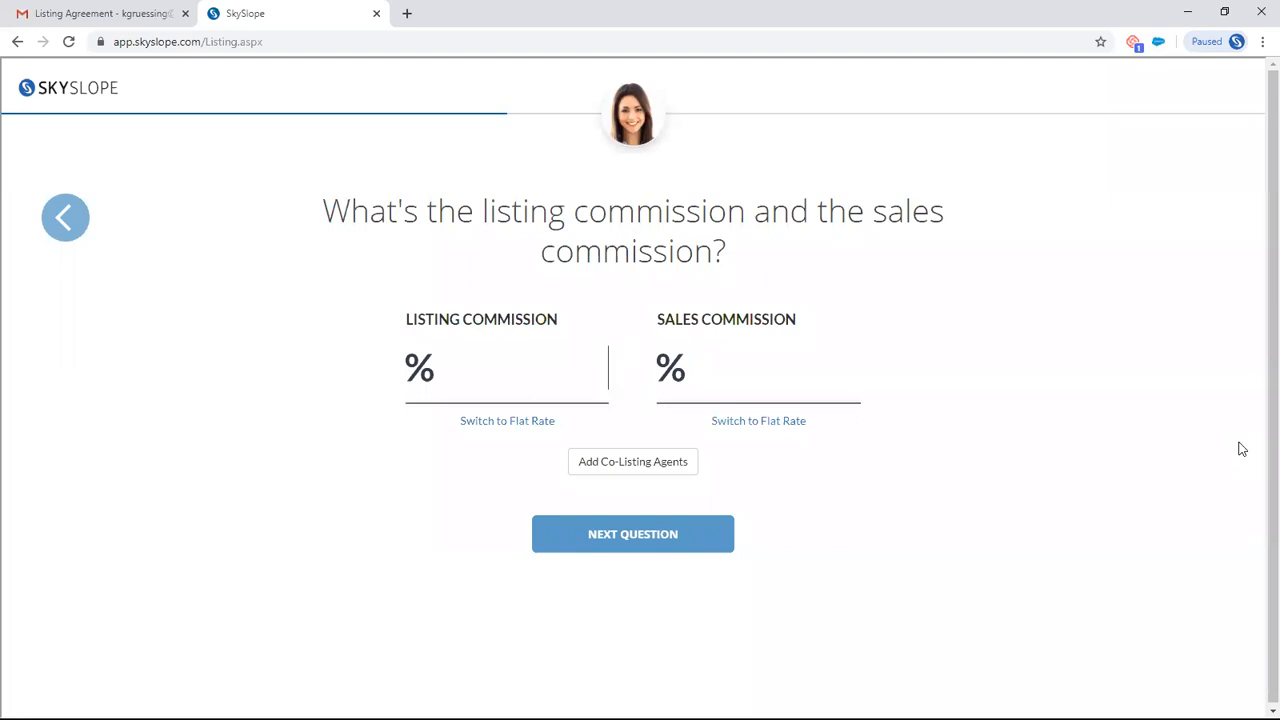
# - Set both the listing commission and the sales commission to 3% and continue
pyautogui.write('3')
pyautogui.click(819, 388)
pyautogui.write('3')
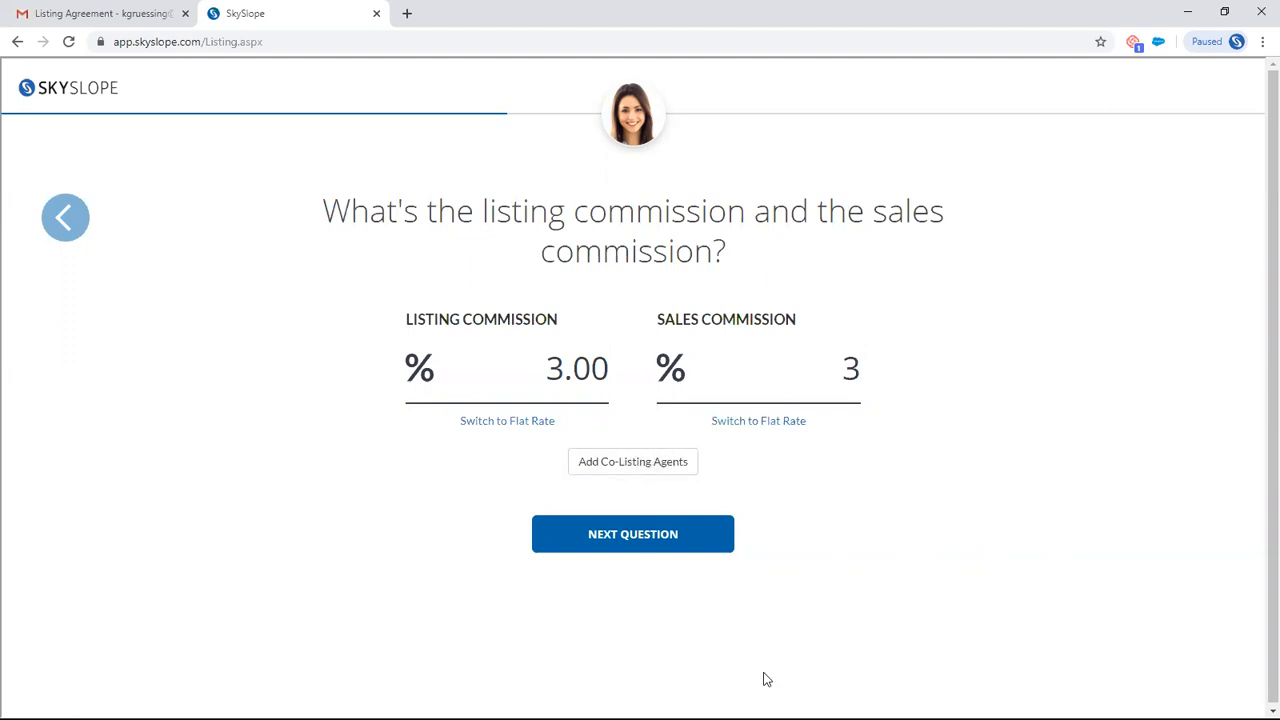
pyautogui.click(677, 543)
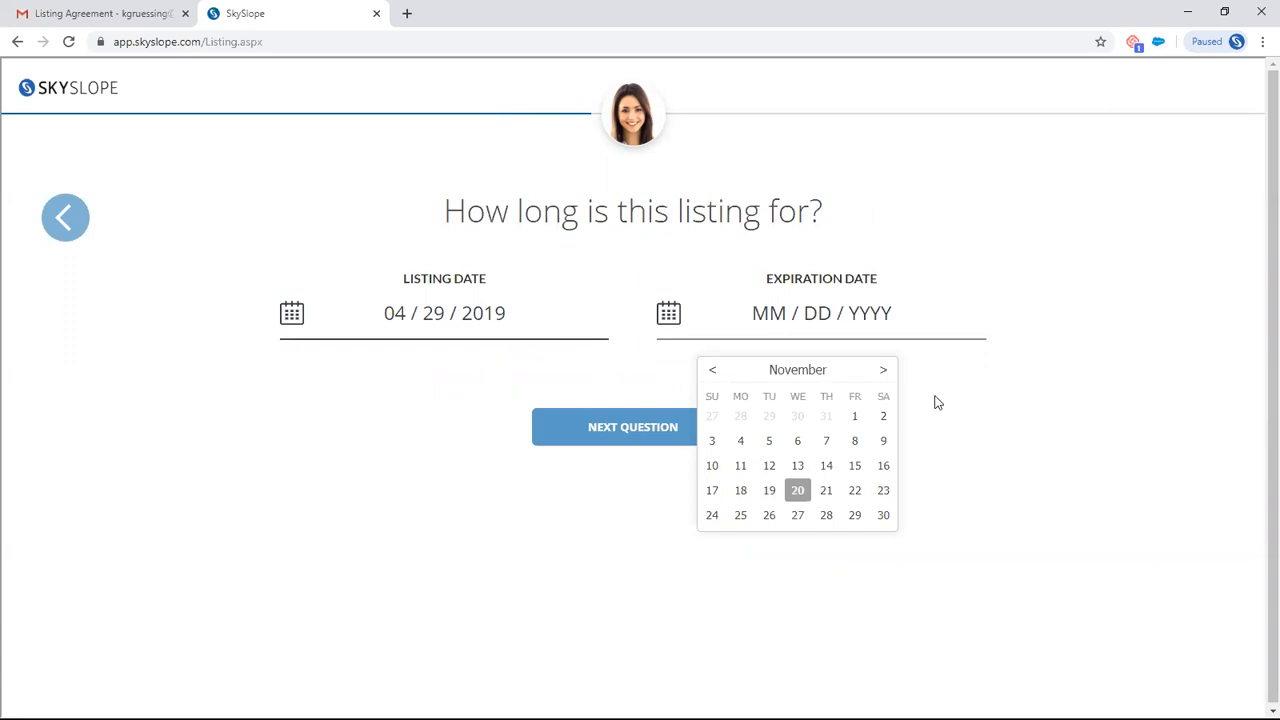
# - Set the listing's expiration date to 01/22/2020 and accept the prefilled year built
pyautogui.click(884, 371)
pyautogui.click(884, 371)
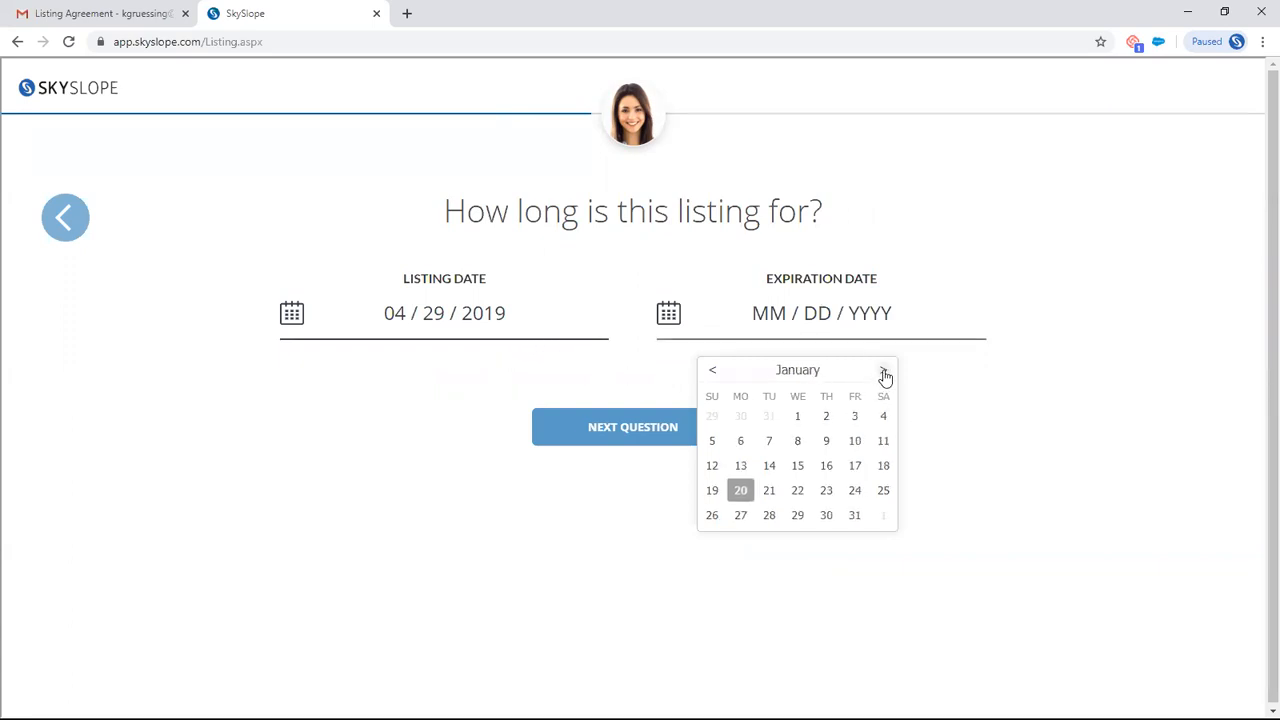
pyautogui.click(795, 492)
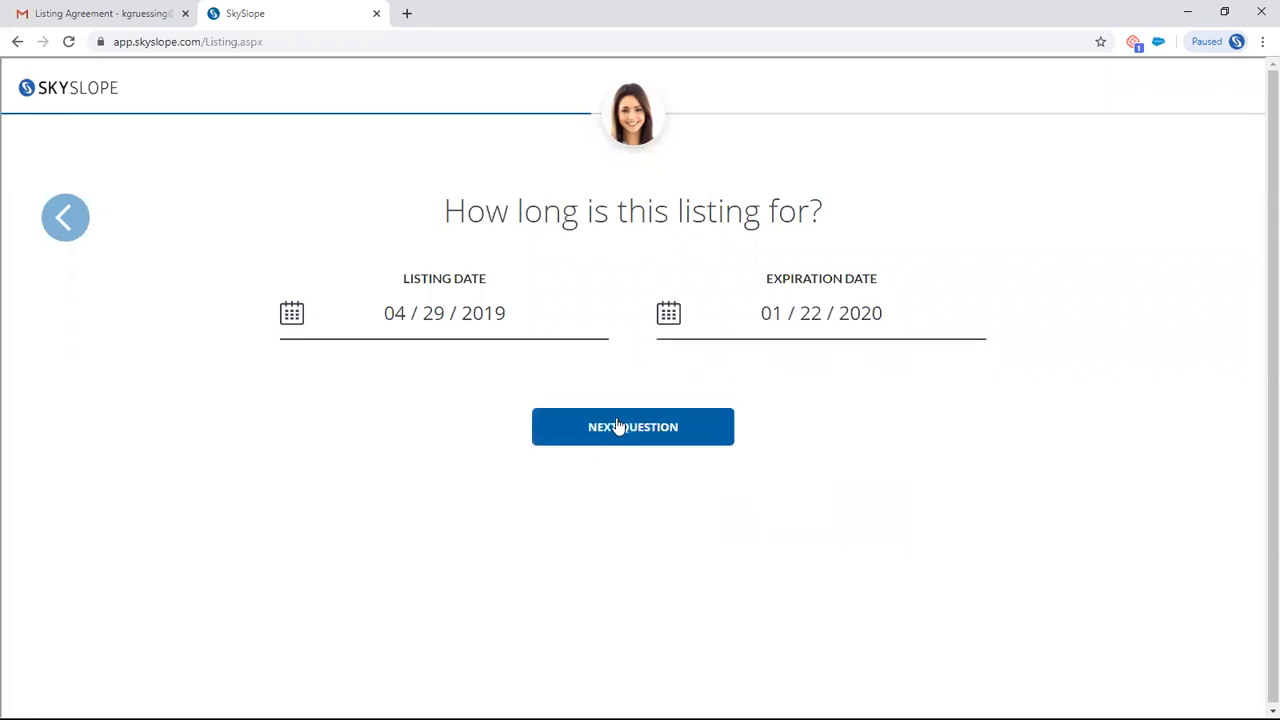
pyautogui.click(674, 430)
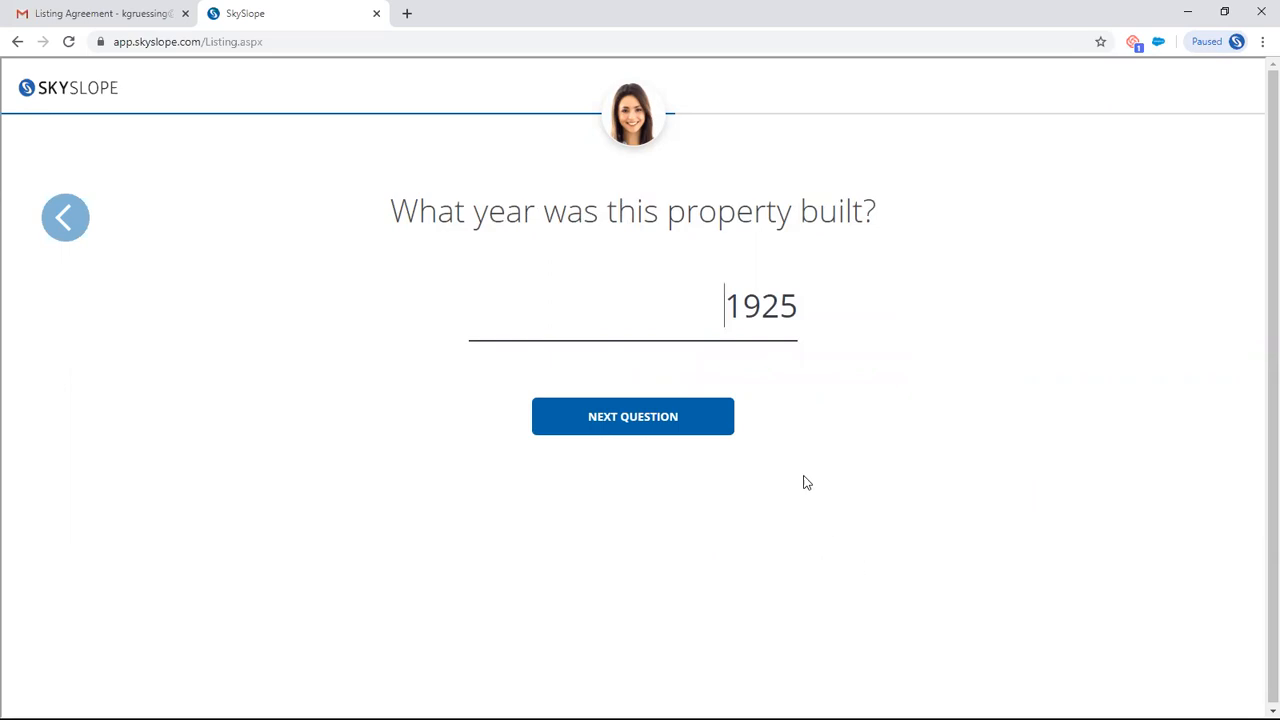
pyautogui.click(660, 428)
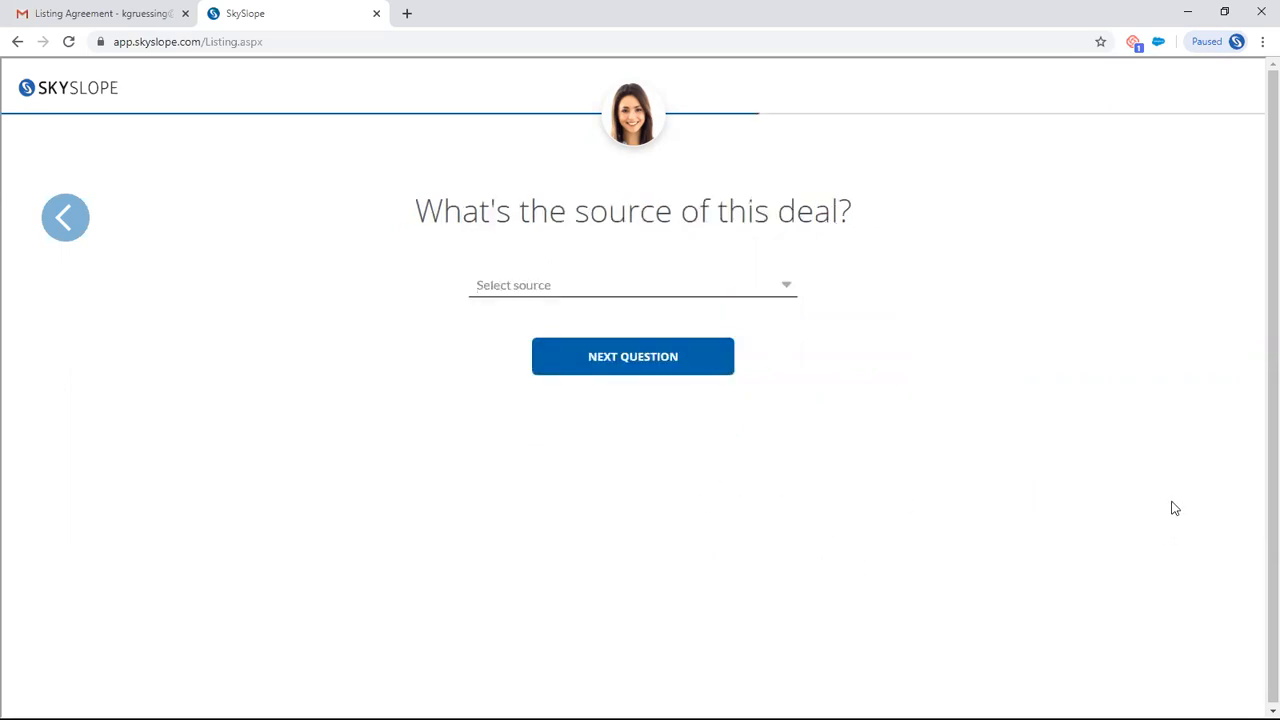
# - Set the source of the deal to Other with the source details Instagram, and continue
pyautogui.click(786, 286)
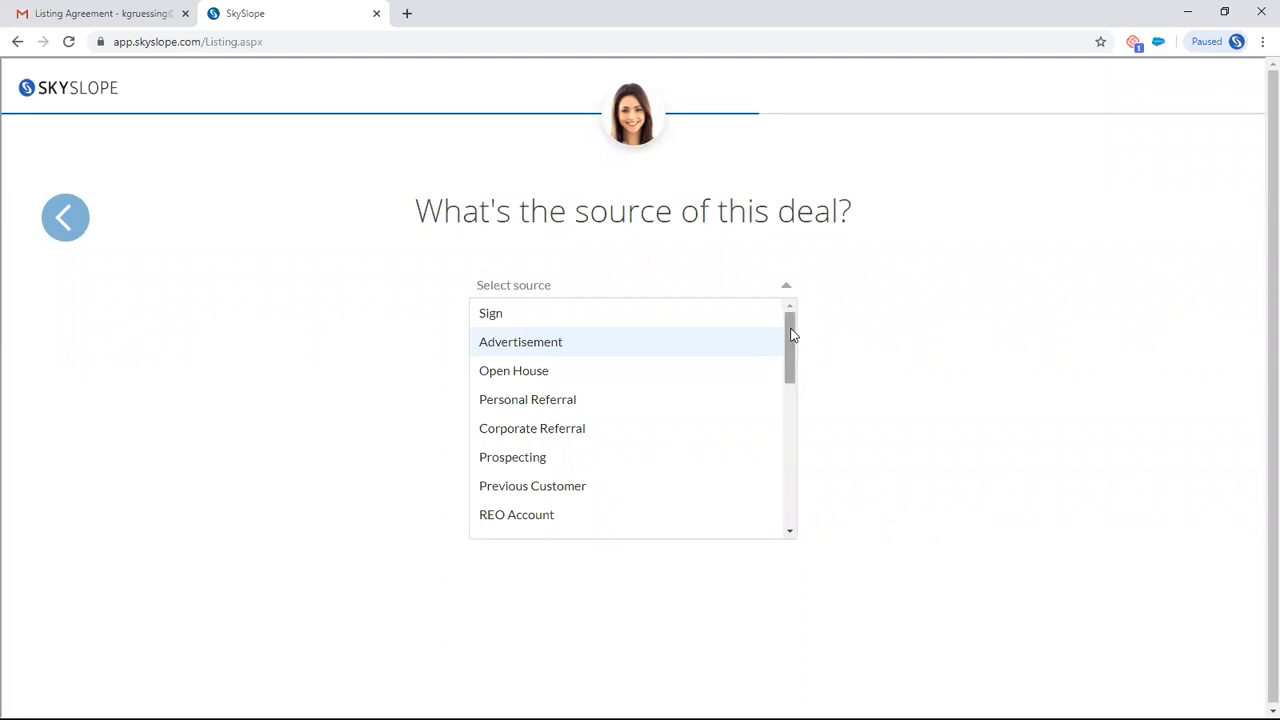
pyautogui.moveTo(789, 336); pyautogui.dragTo(790, 485)
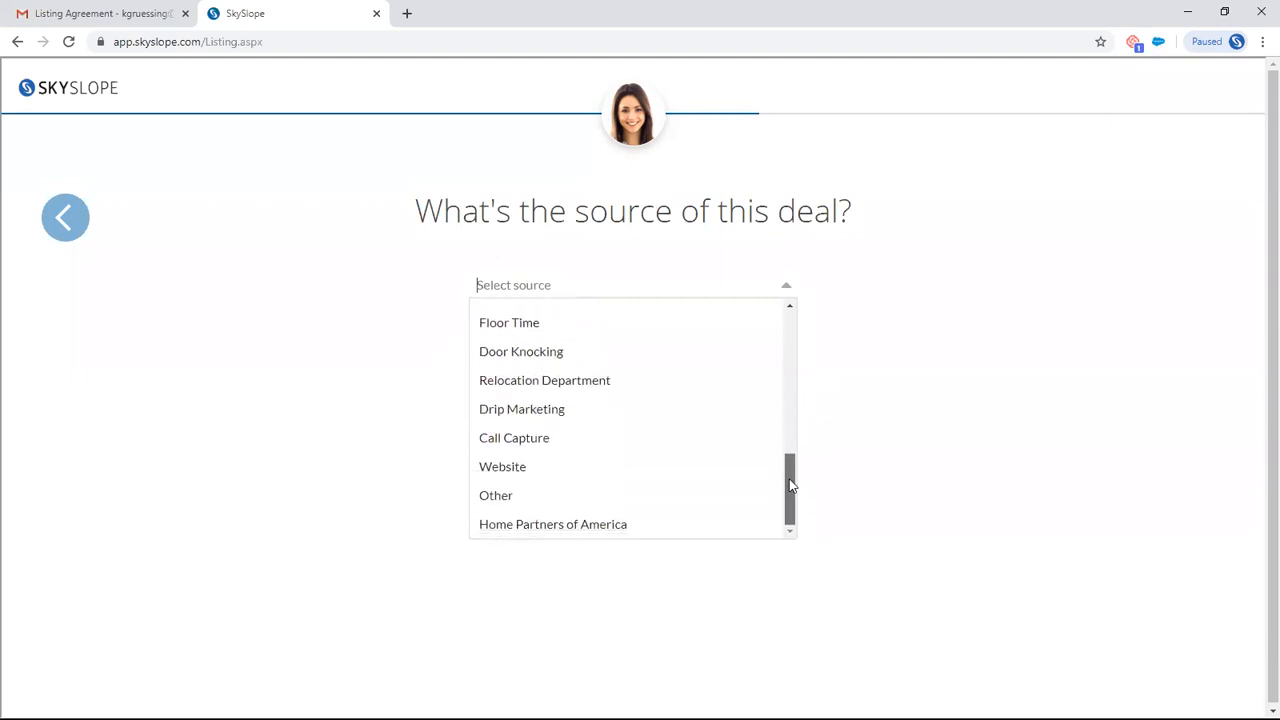
pyautogui.click(589, 496)
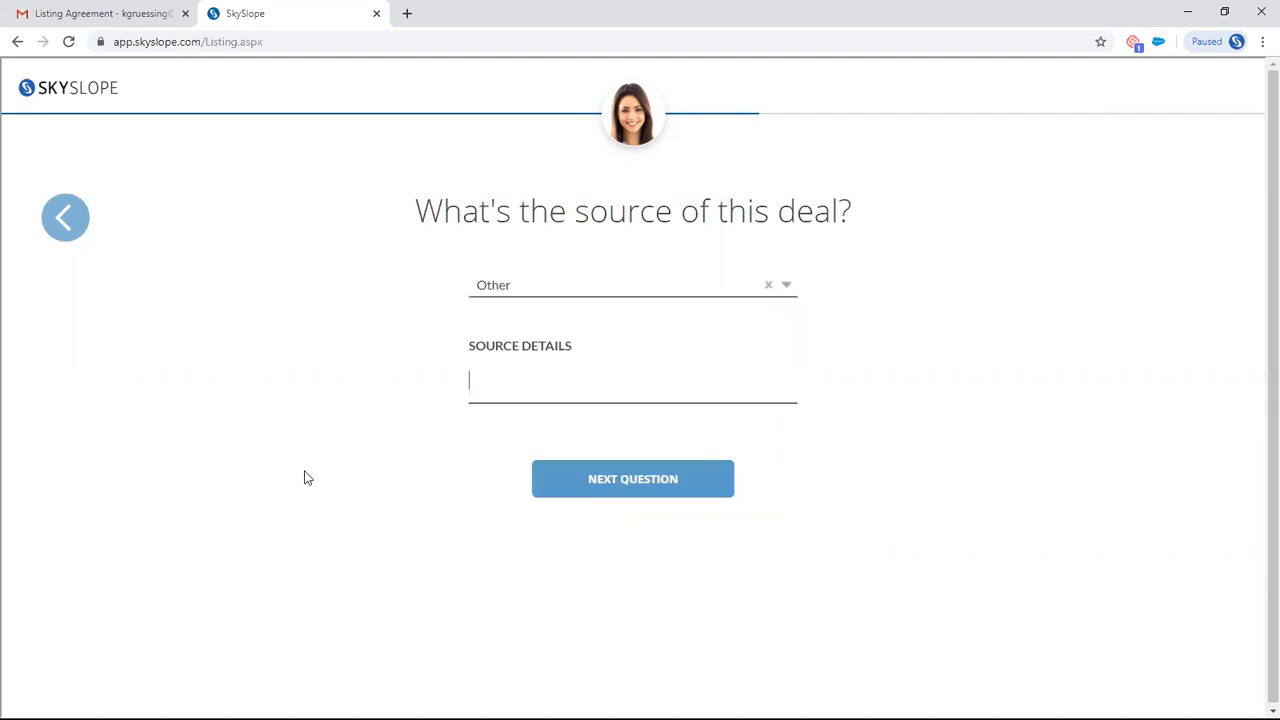
pyautogui.write('Instagram')
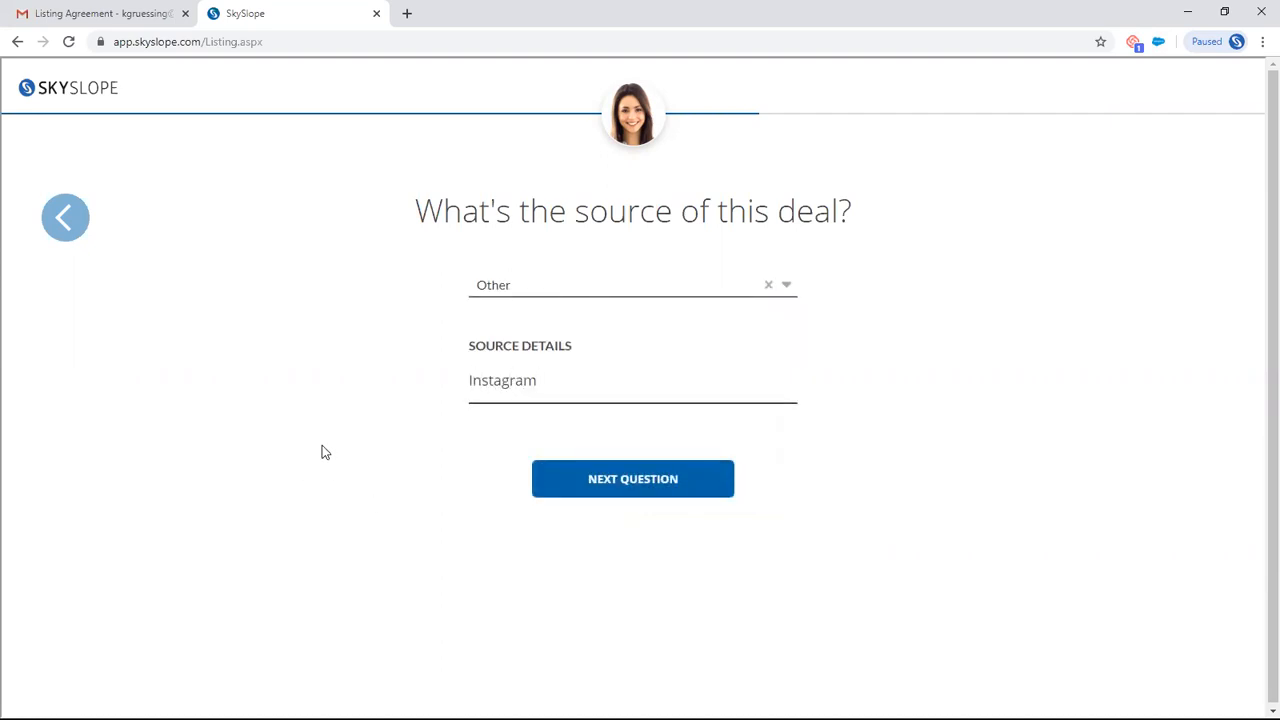
pyautogui.click(640, 491)
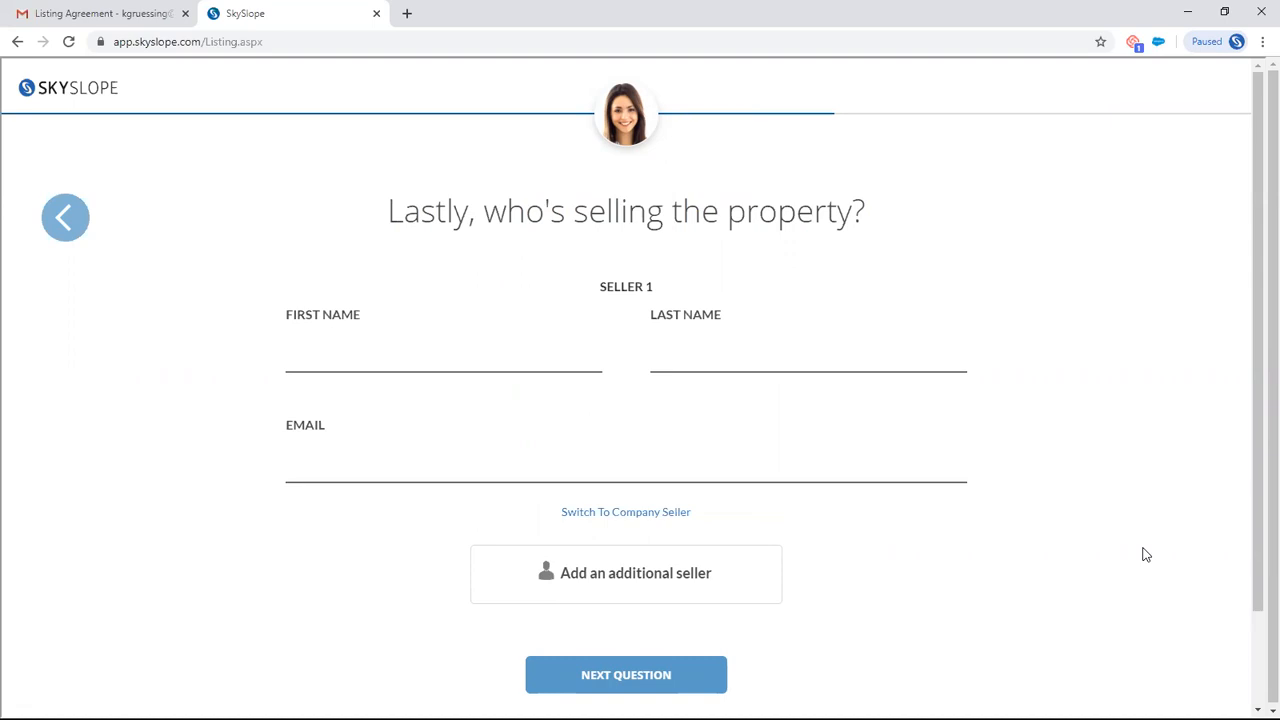
# - Enter the first name, last name and e-mail address of Seller 1
pyautogui.write('Beyonce')
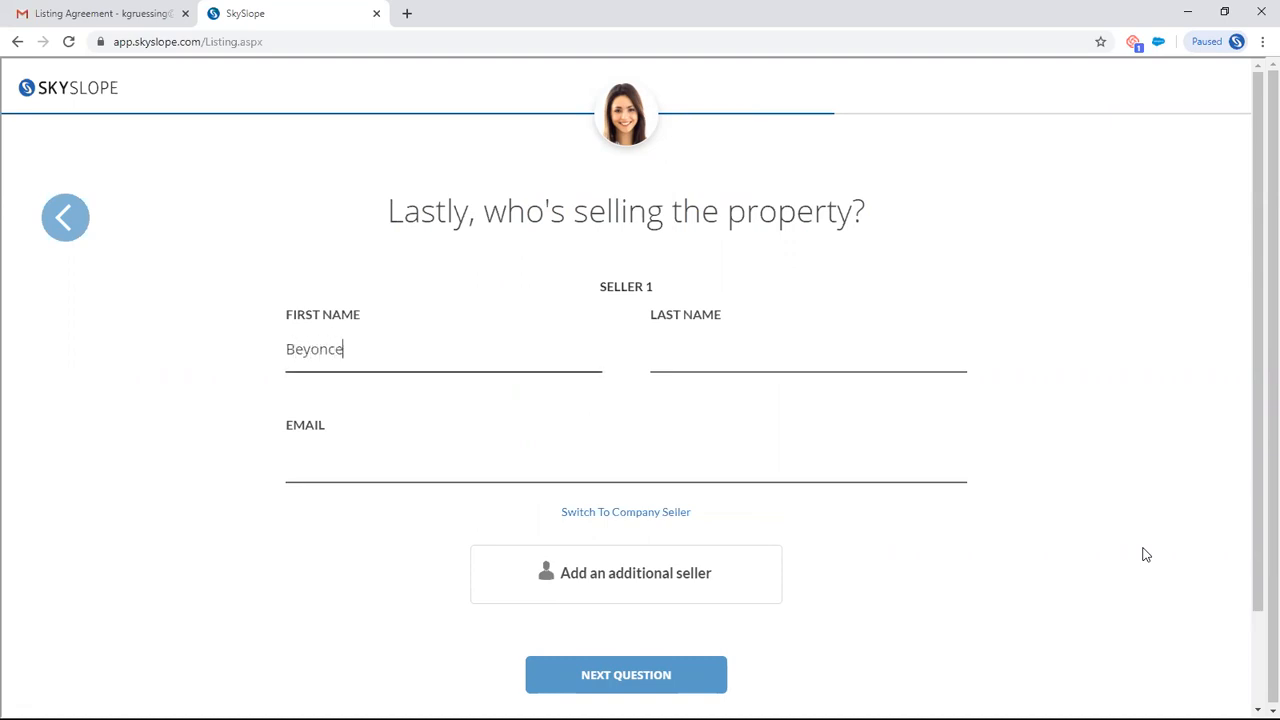
pyautogui.click(824, 356)
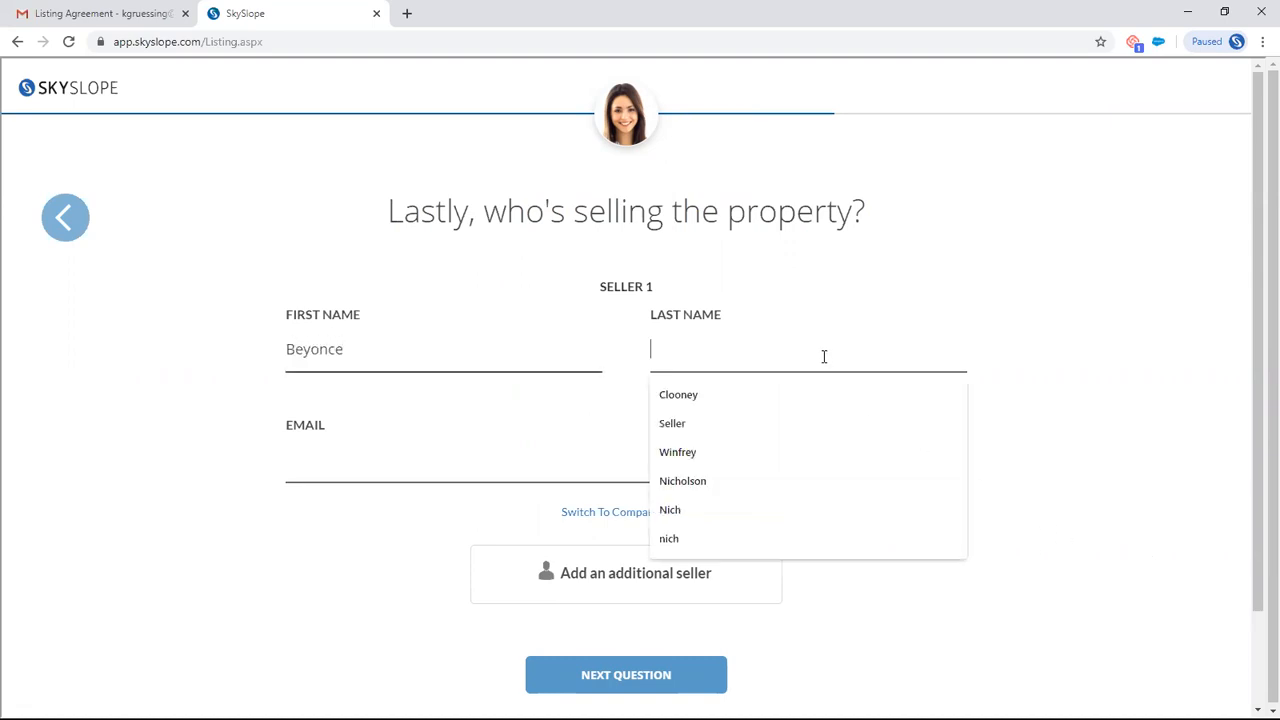
pyautogui.write('Know')
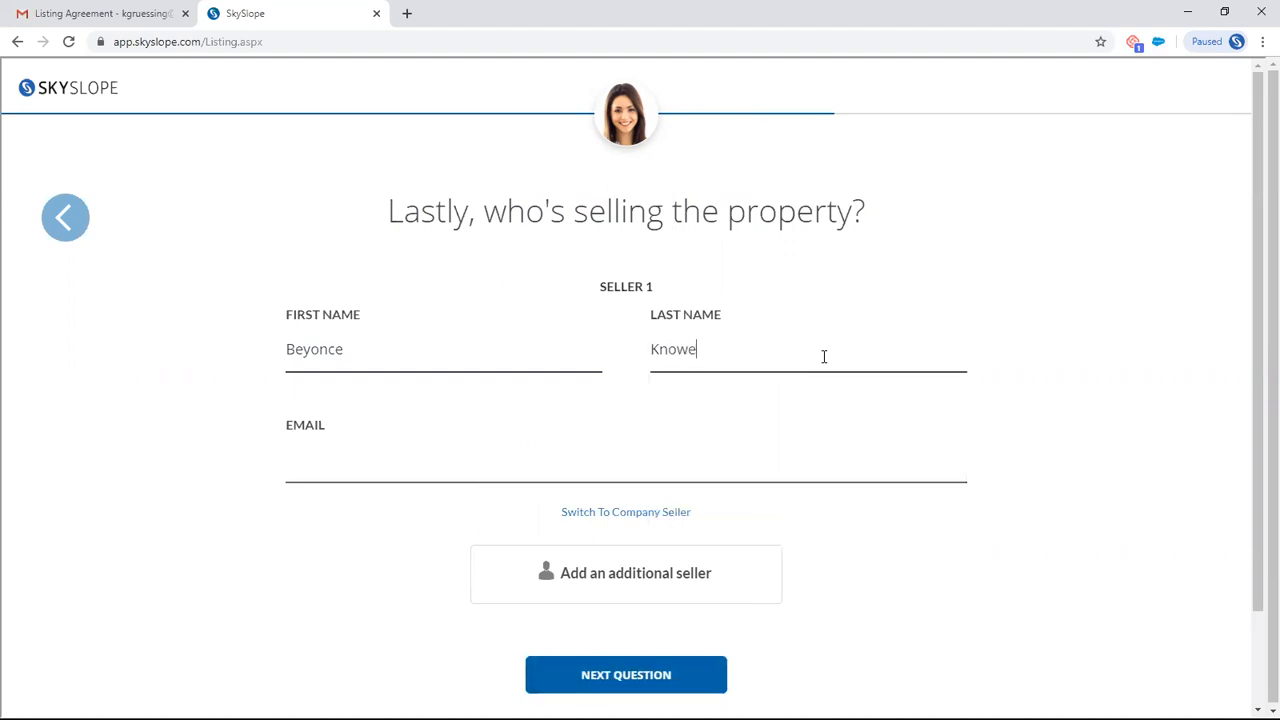
pyautogui.write('les')
pyautogui.click(491, 457)
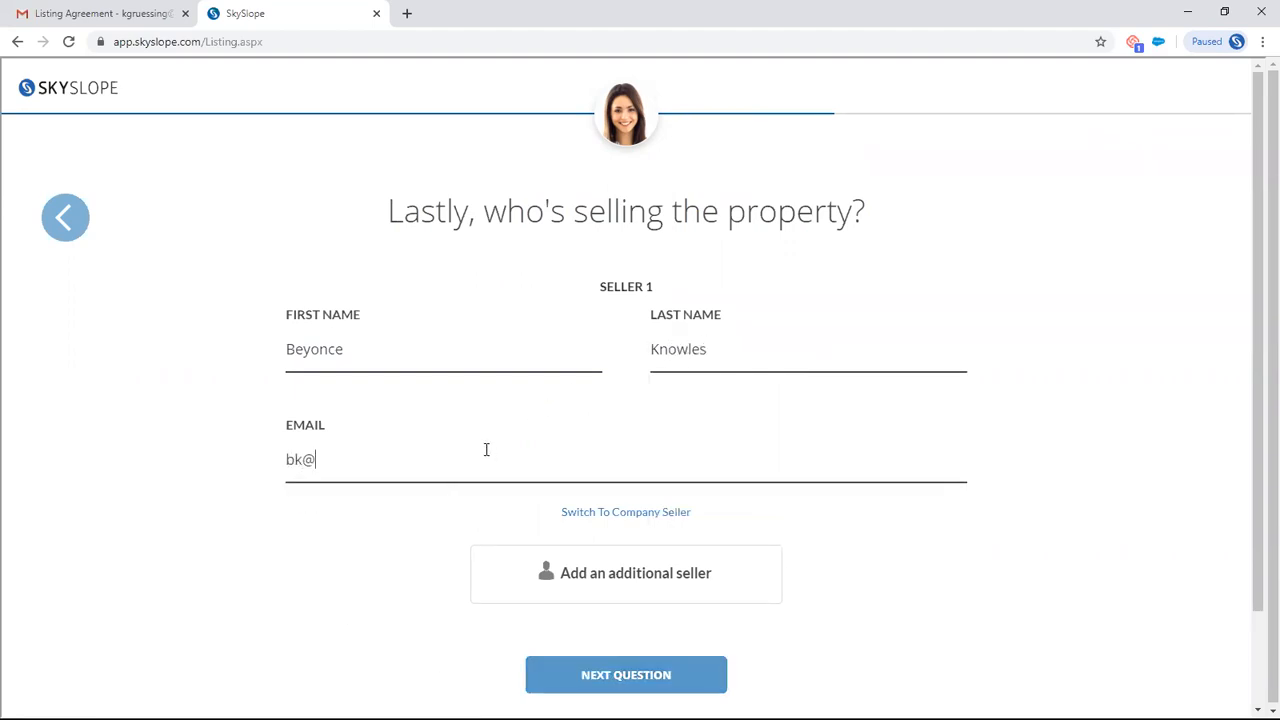
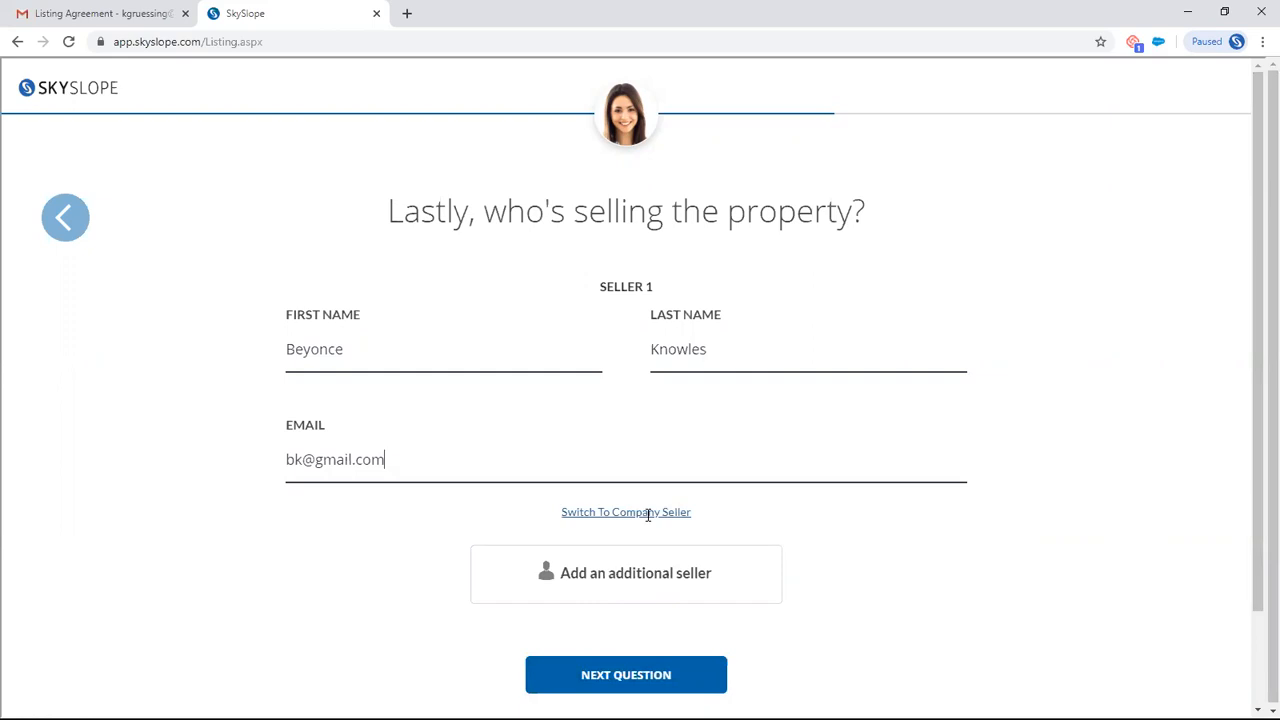
# - Submit the seller details, decline the NHD report order, and create the listing from the review summary
pyautogui.click(635, 682)
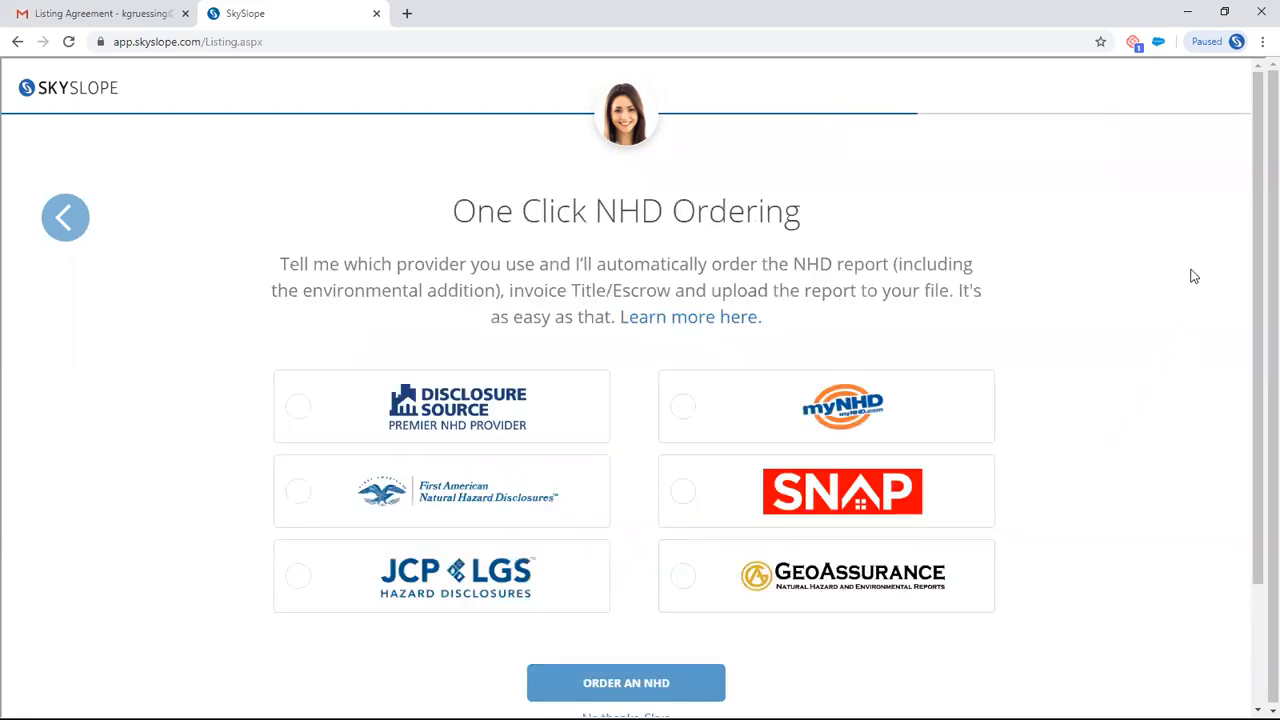
pyautogui.moveTo(1257, 215); pyautogui.dragTo(1257, 233)
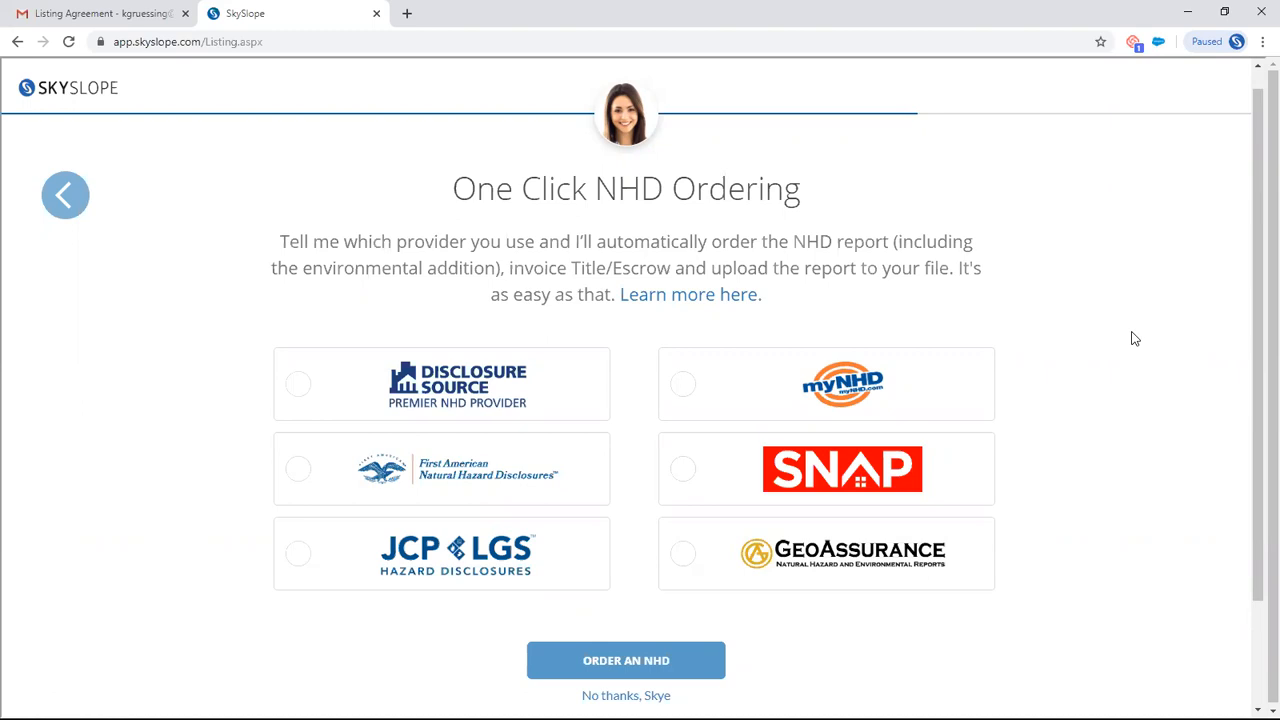
pyautogui.scroll(-2, 1134, 337)
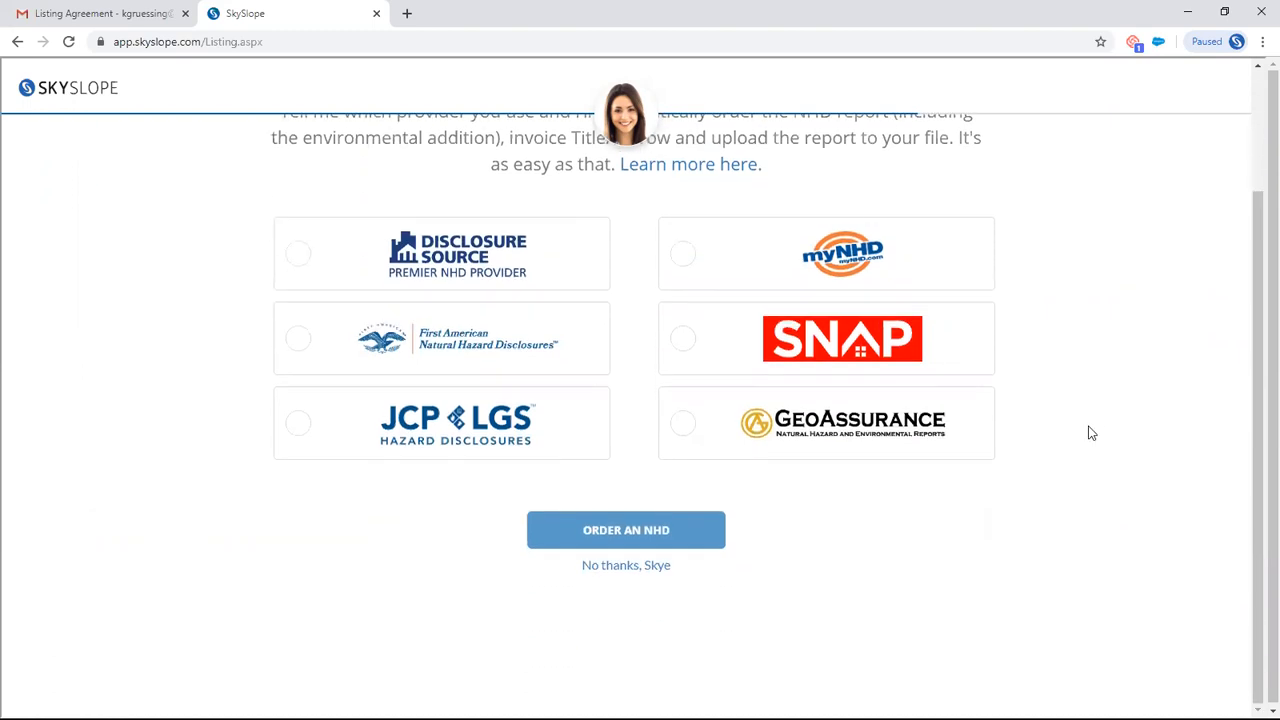
pyautogui.click(616, 568)
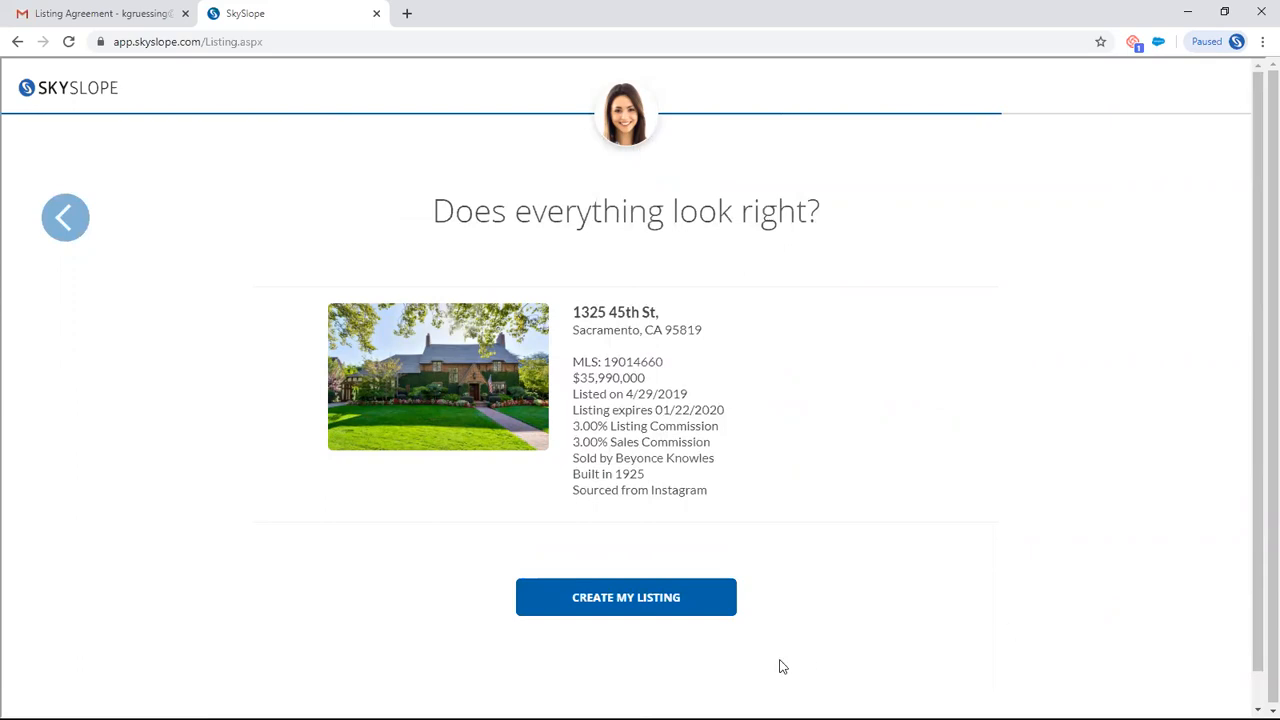
pyautogui.click(638, 610)
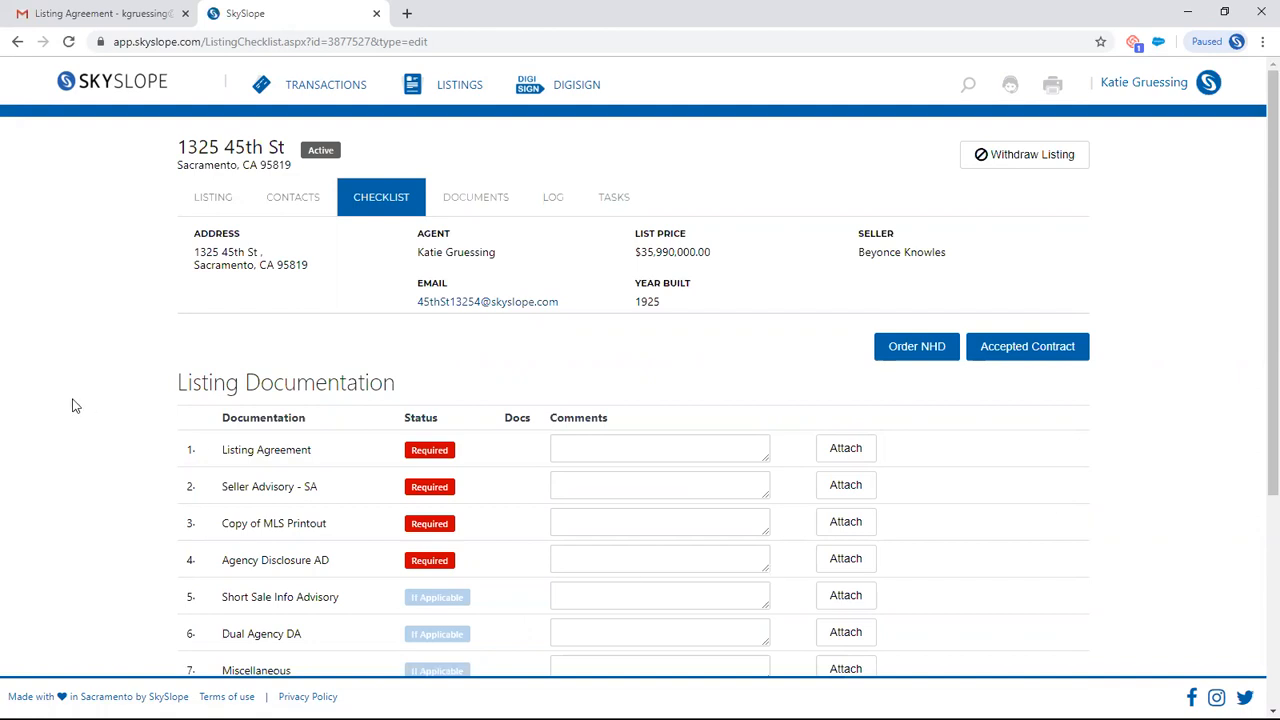
# - Examine the required and if-applicable items in the Listing Documentation checklist and the signed-documents e-mail in Gmail
pyautogui.scroll(-1, 74, 406)
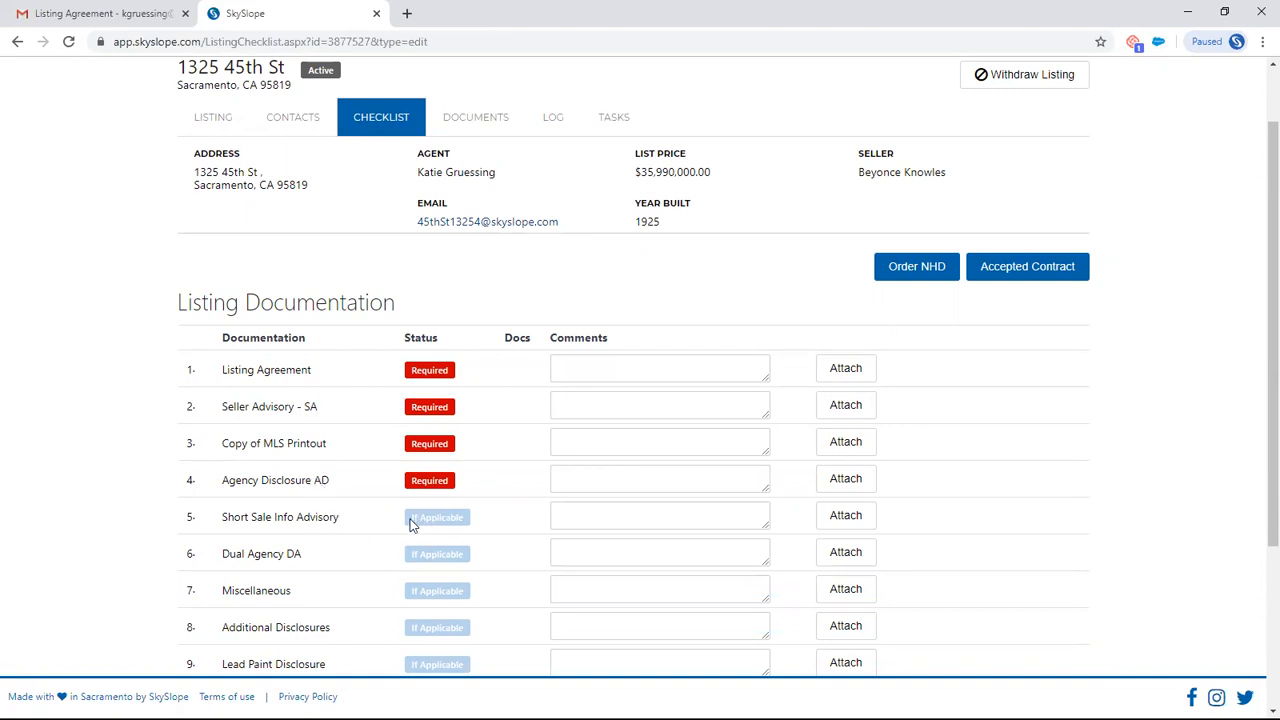
pyautogui.scroll(-1, 1181, 451)
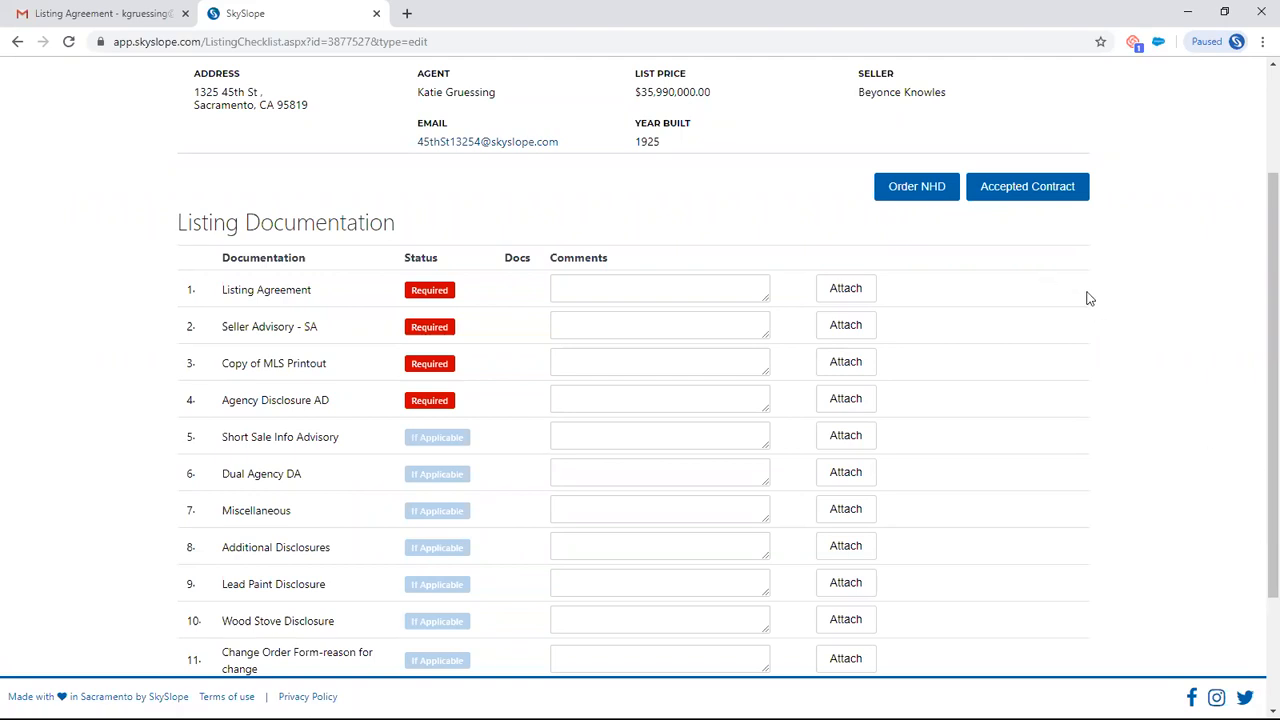
pyautogui.scroll(3, 1137, 331)
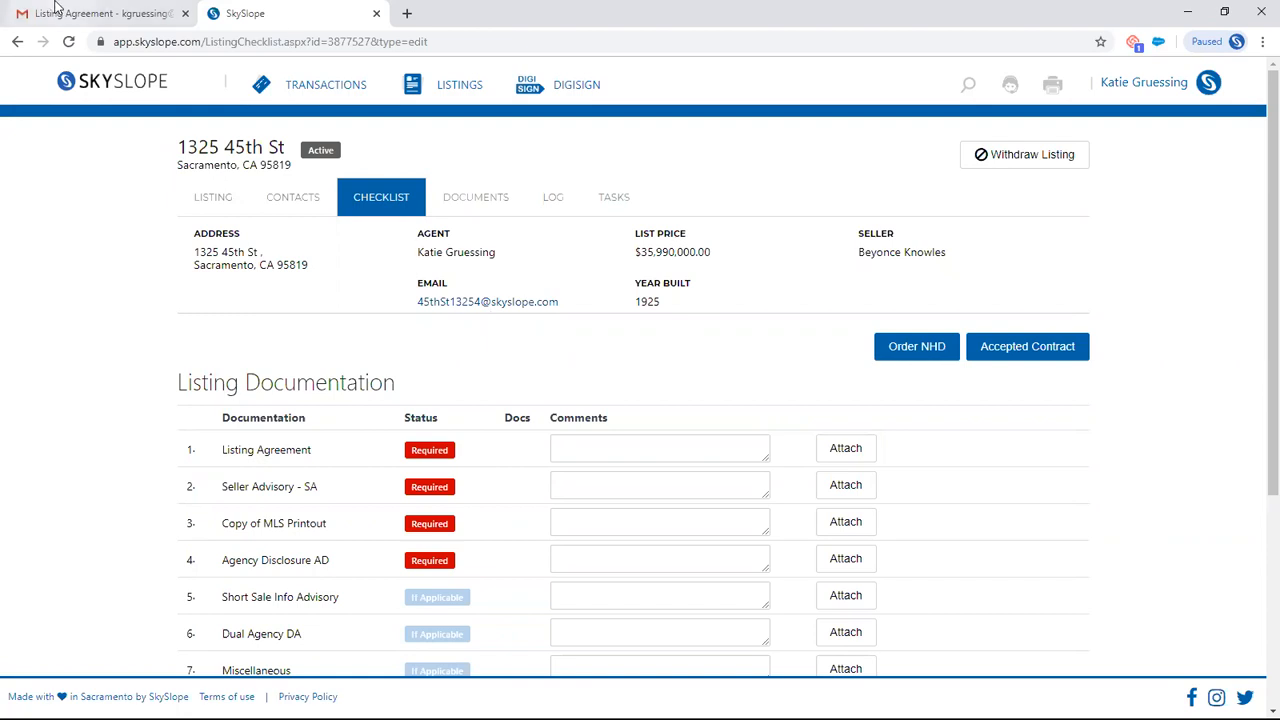
pyautogui.click(90, 14)
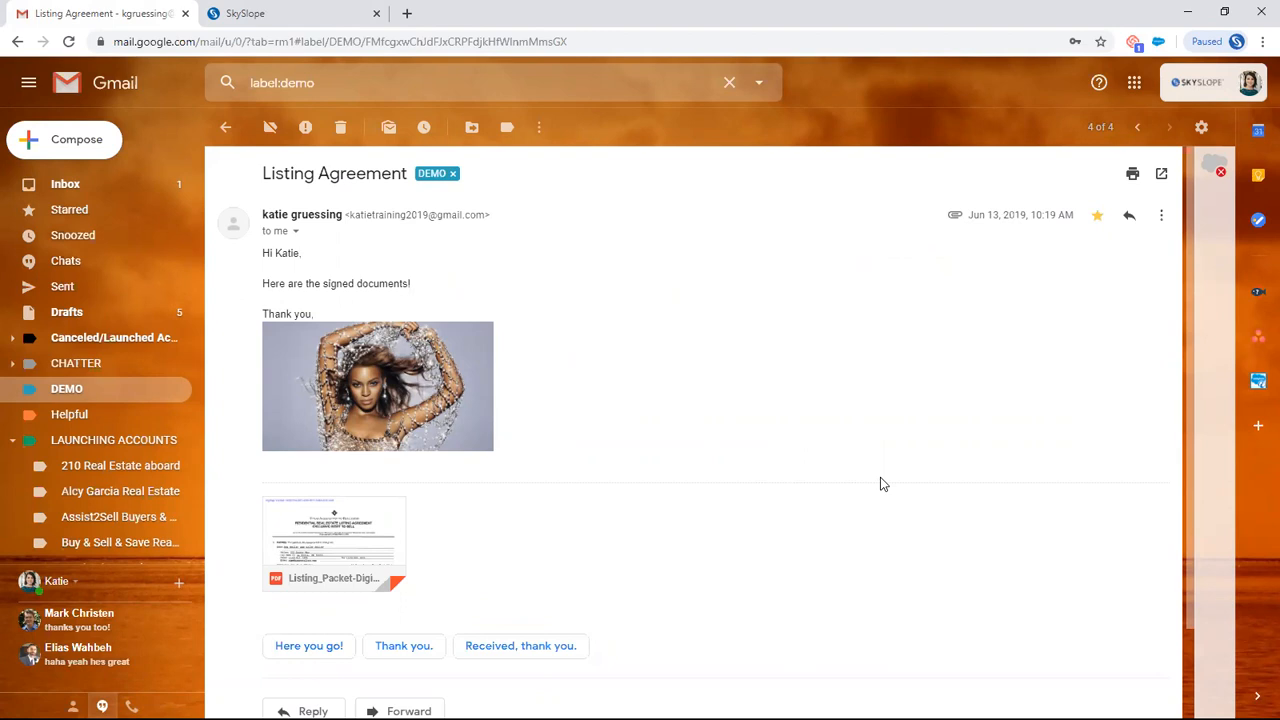
# - Switch back to SkySlope and copy the listing file's own e-mail address
pyautogui.moveTo(322, 526)
pyautogui.click(306, 12)
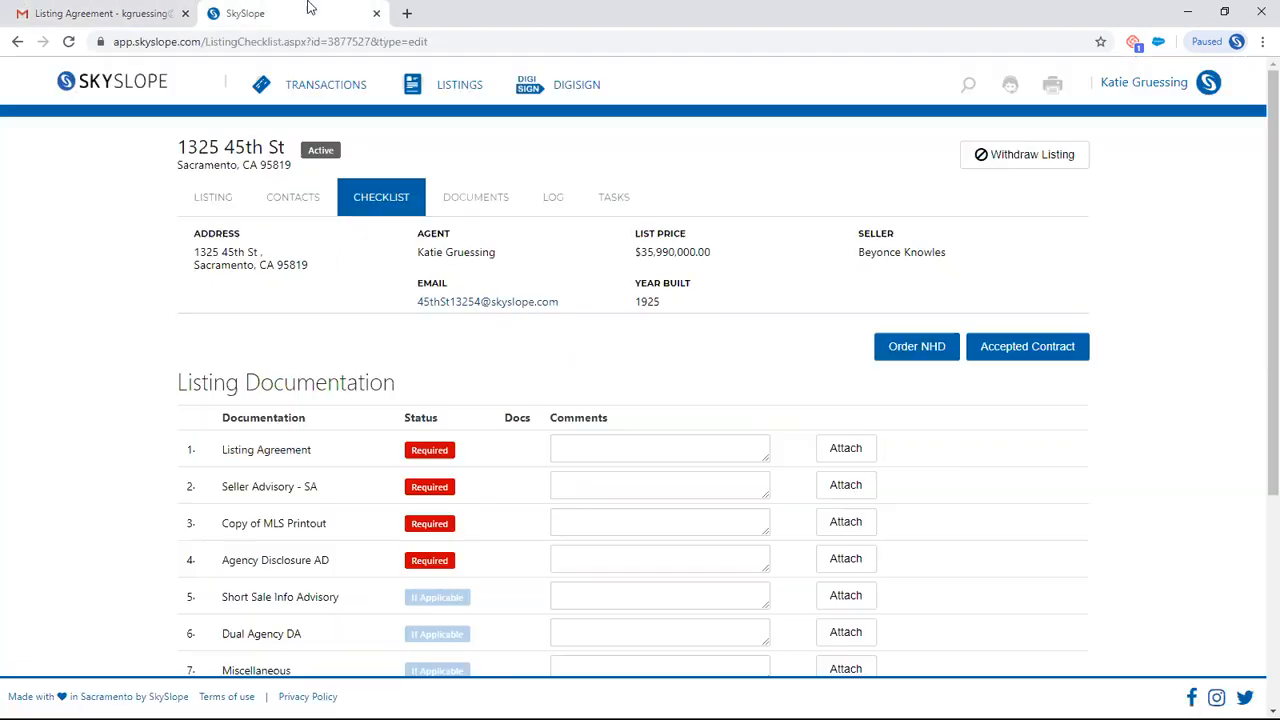
pyautogui.rightClick(489, 309)
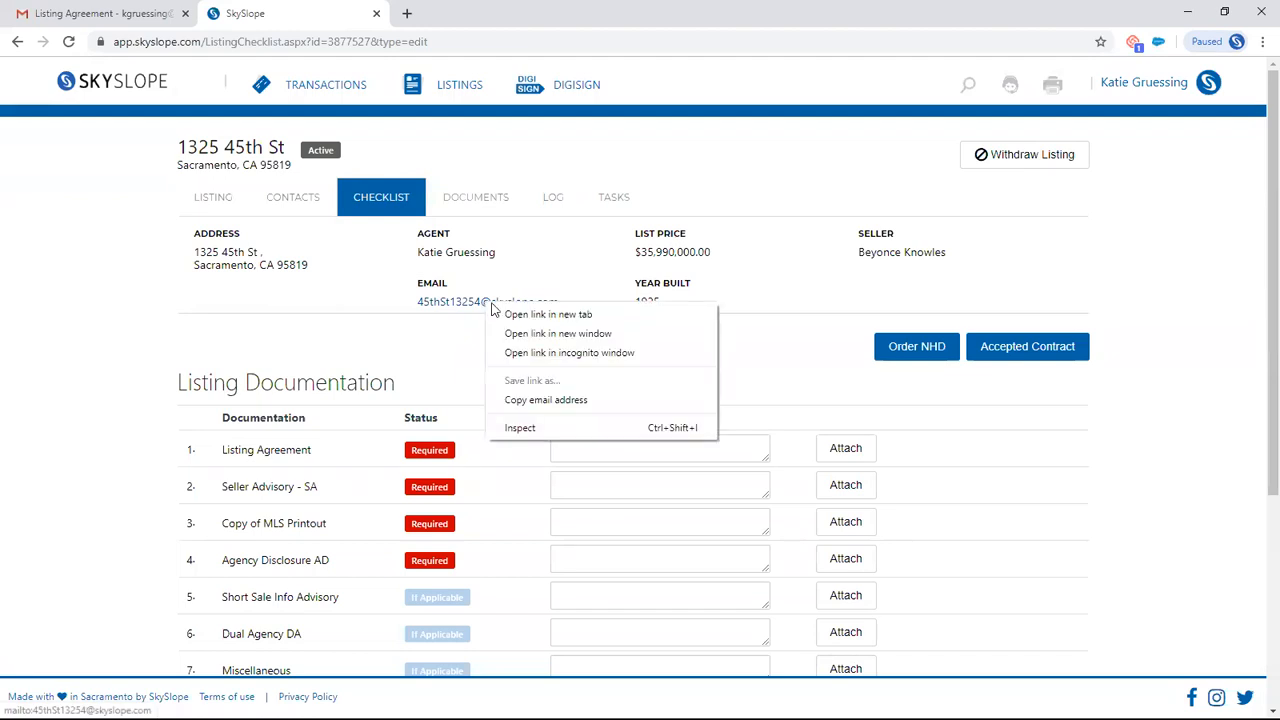
pyautogui.click(529, 400)
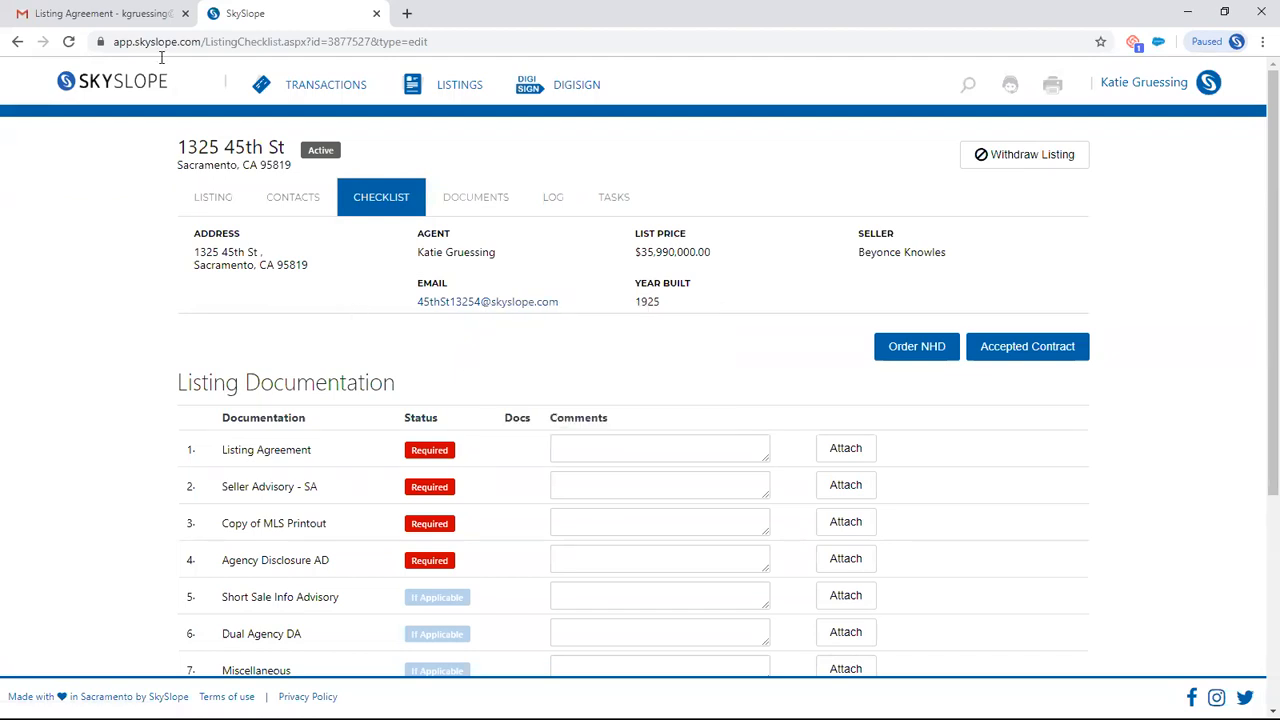
# - Switch to Gmail and forward the Listing Agreement e-mail with its PDF attachment to the listing file's copied e-mail address
pyautogui.click(150, 13)
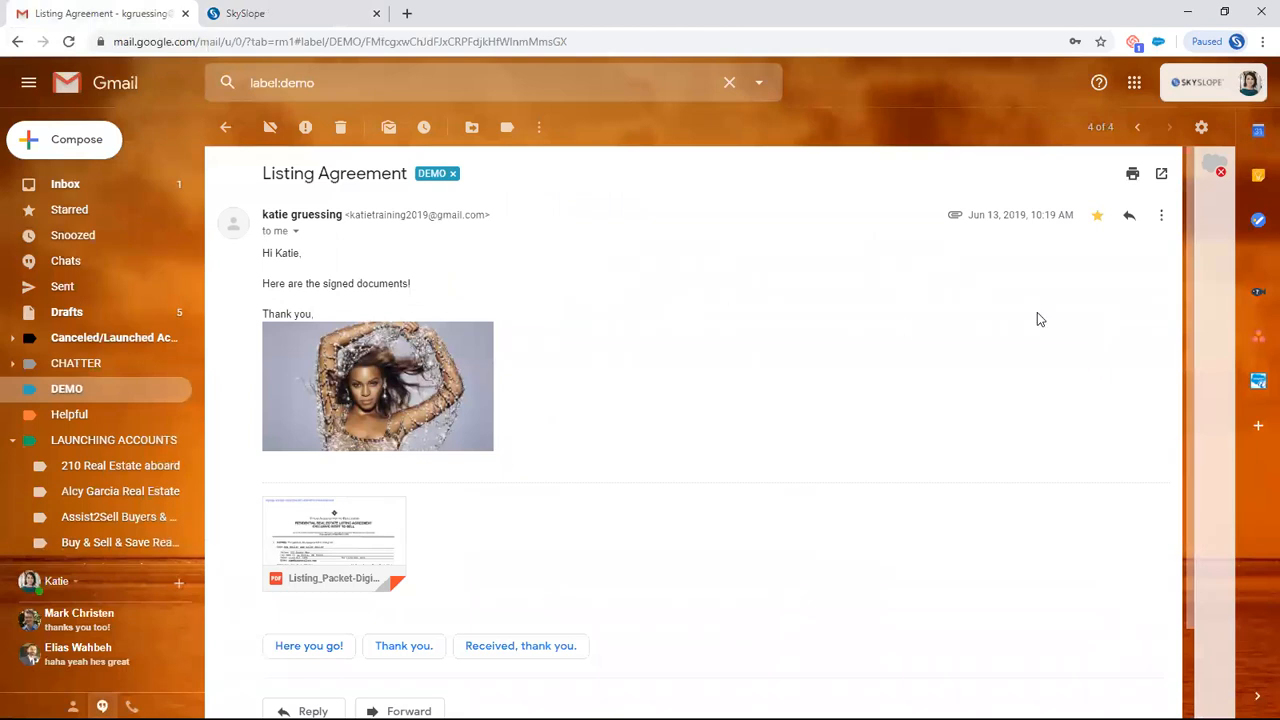
pyautogui.click(1162, 222)
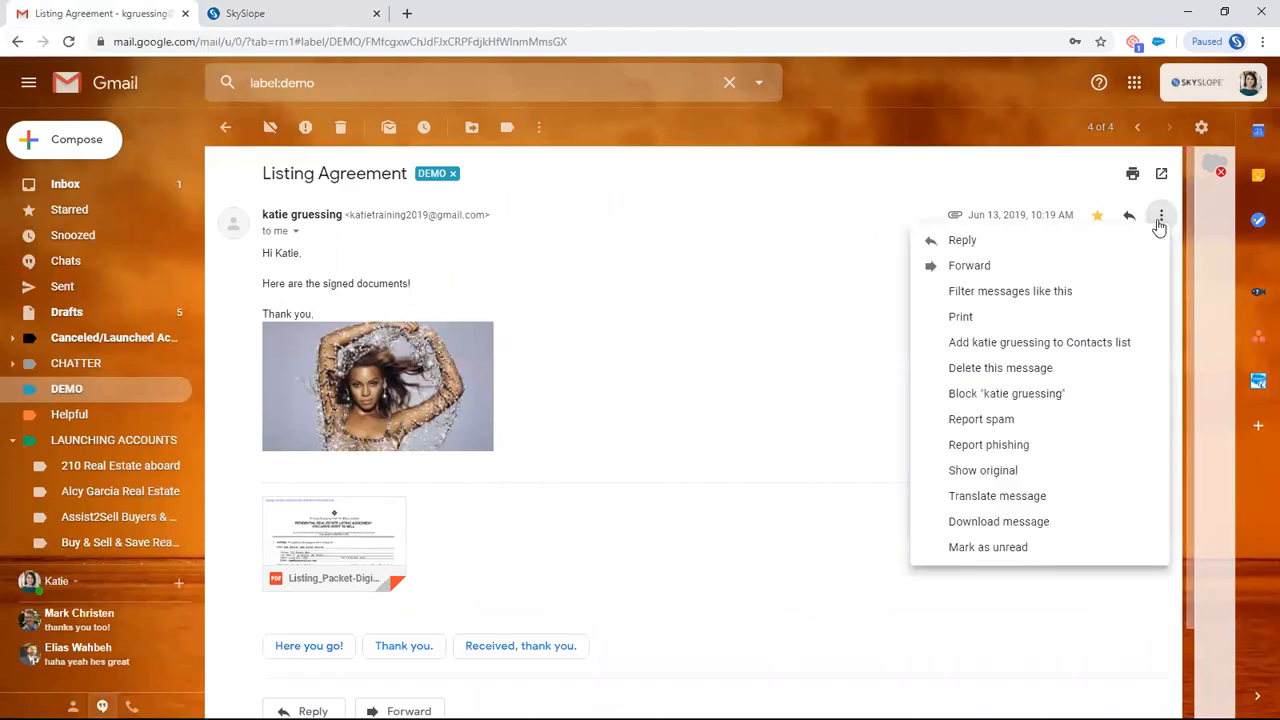
pyautogui.click(969, 266)
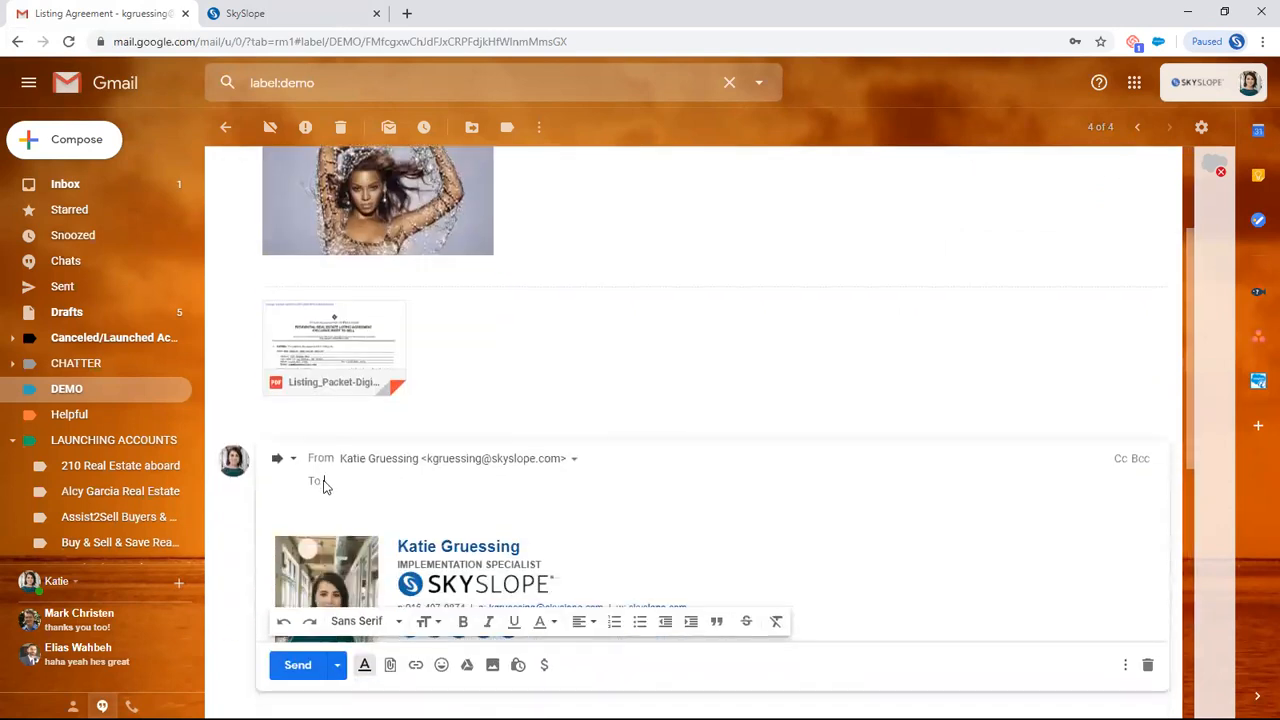
pyautogui.rightClick(324, 483)
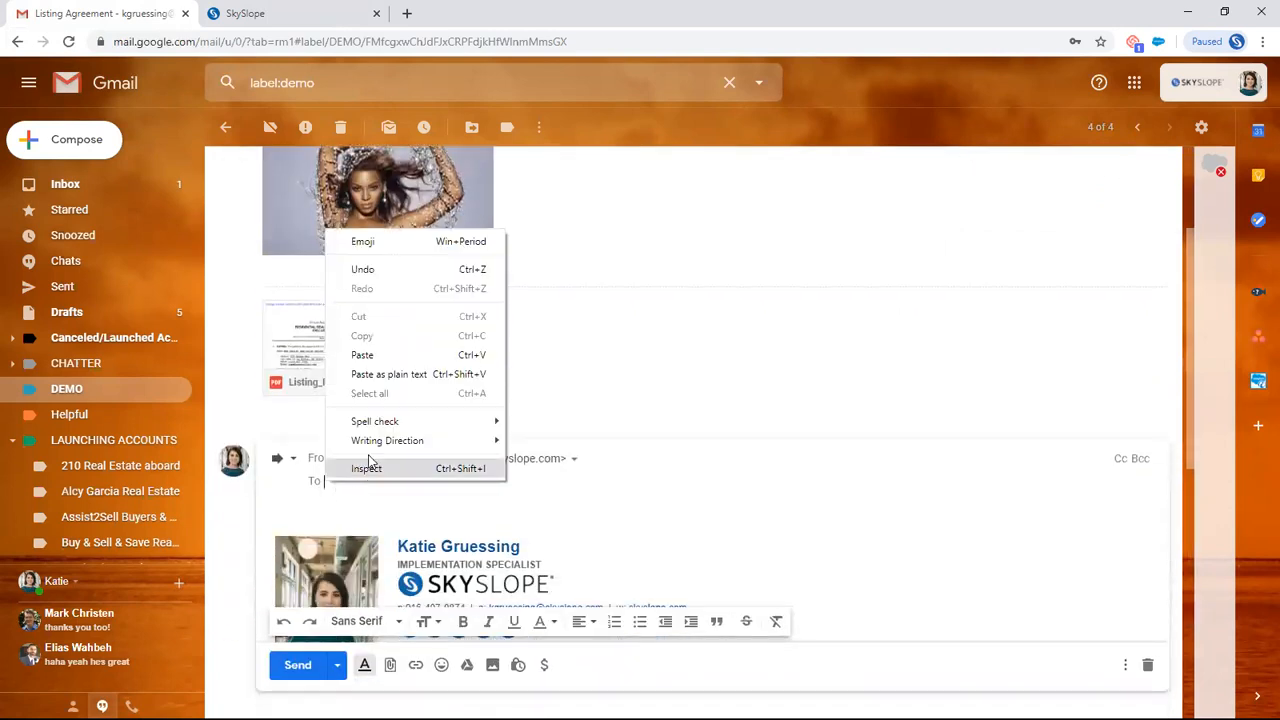
pyautogui.click(391, 356)
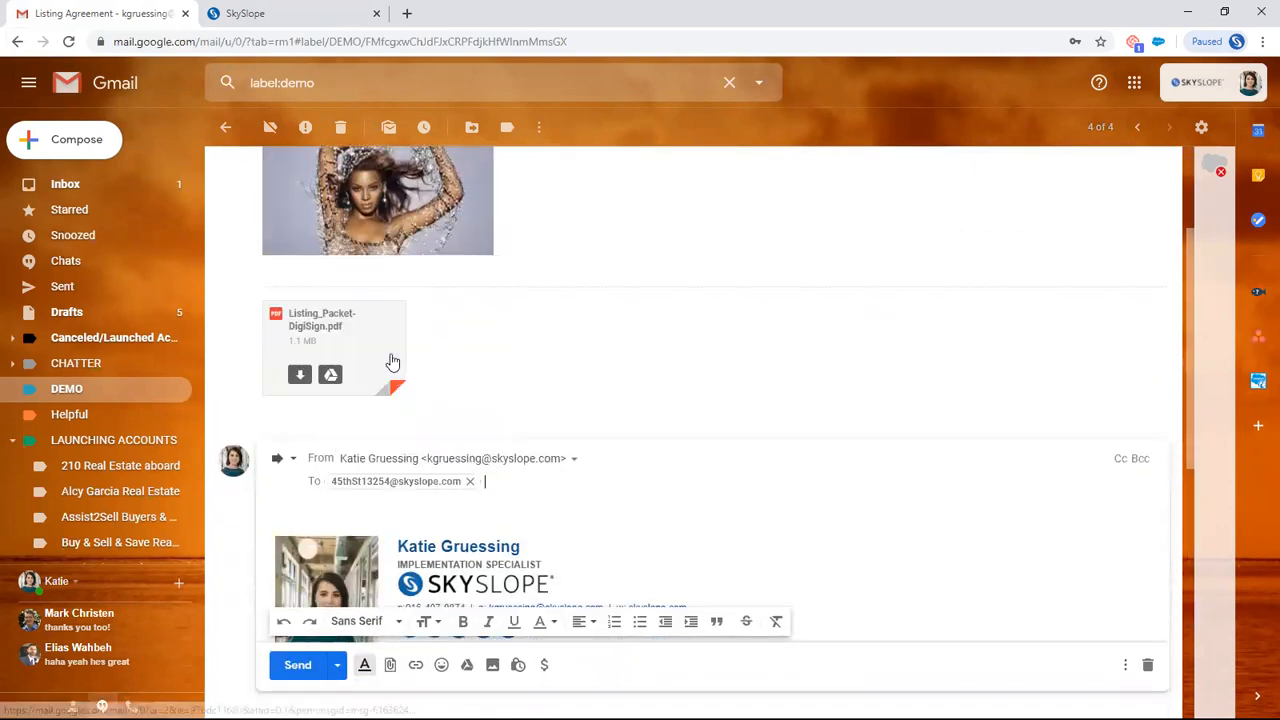
pyautogui.click(297, 666)
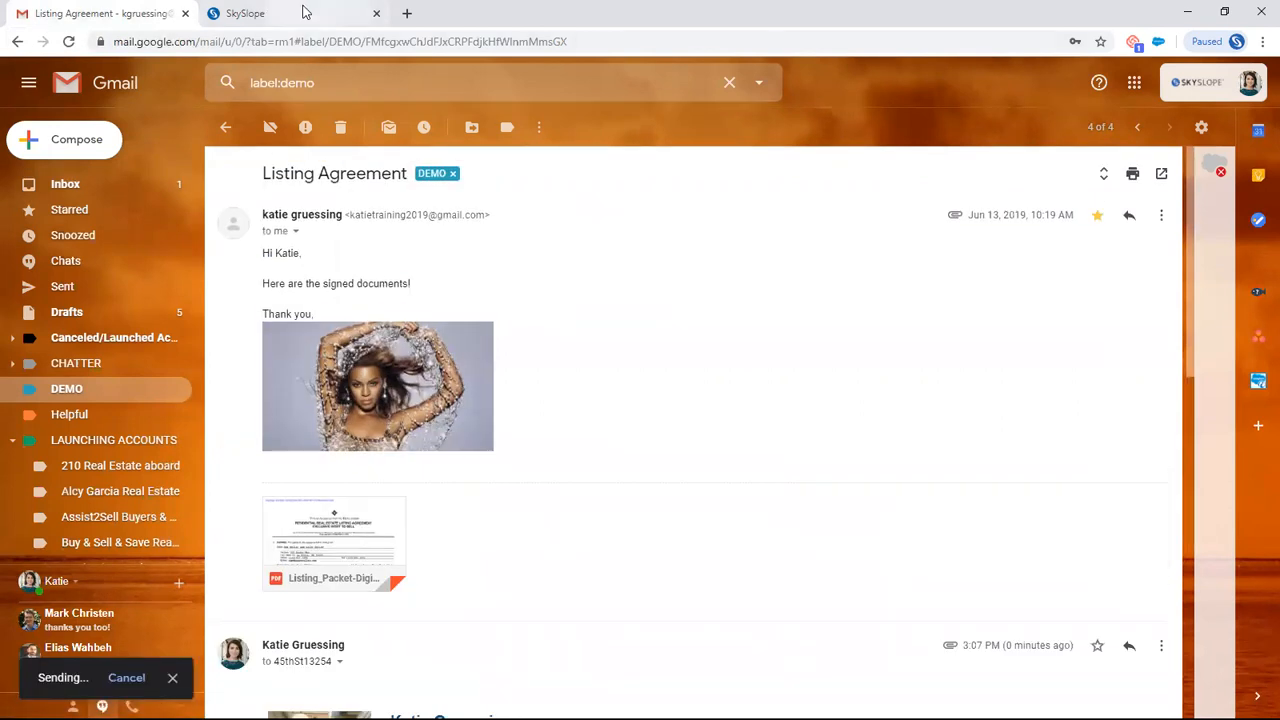
# - Return to SkySlope and open Listing_Packet-DigiSign_918.pdf for splitting from the listing's documents
pyautogui.click(250, 13)
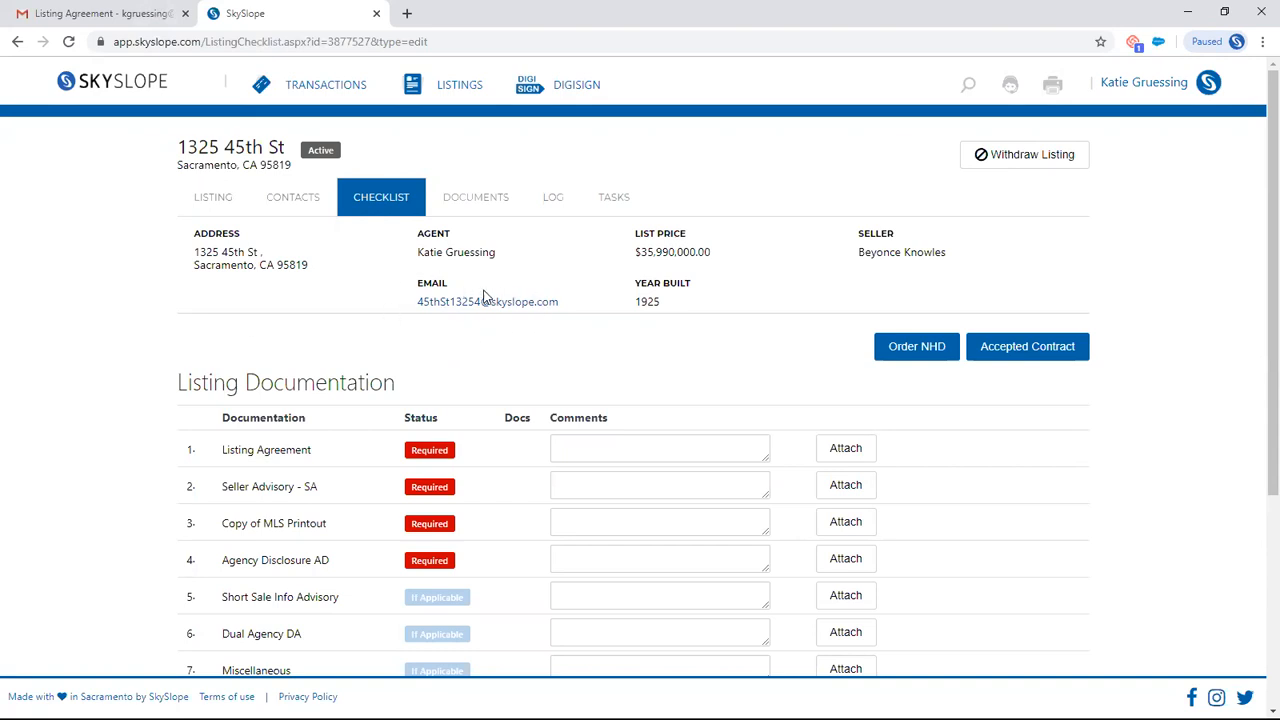
pyautogui.click(472, 201)
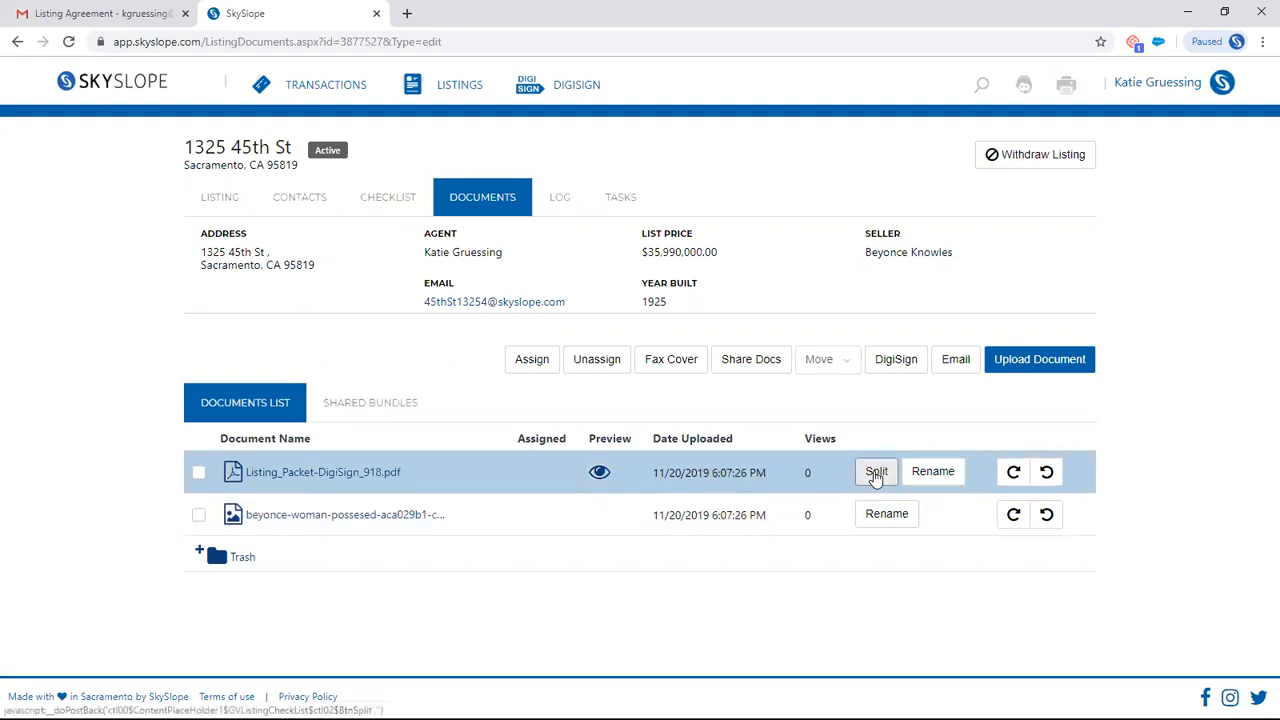
pyautogui.click(876, 473)
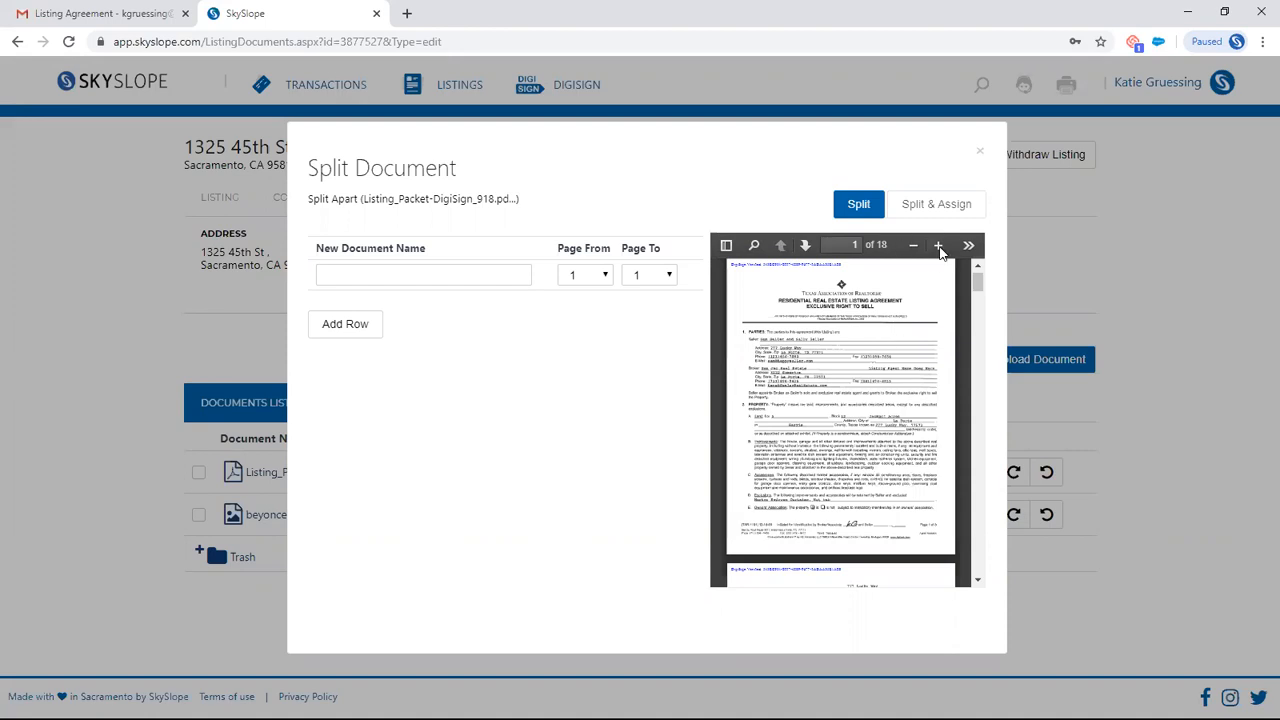
# - Define the first split document as Listing Agreement, covering pages 1 to 4
pyautogui.click(939, 247)
pyautogui.click(514, 271)
pyautogui.write('list')
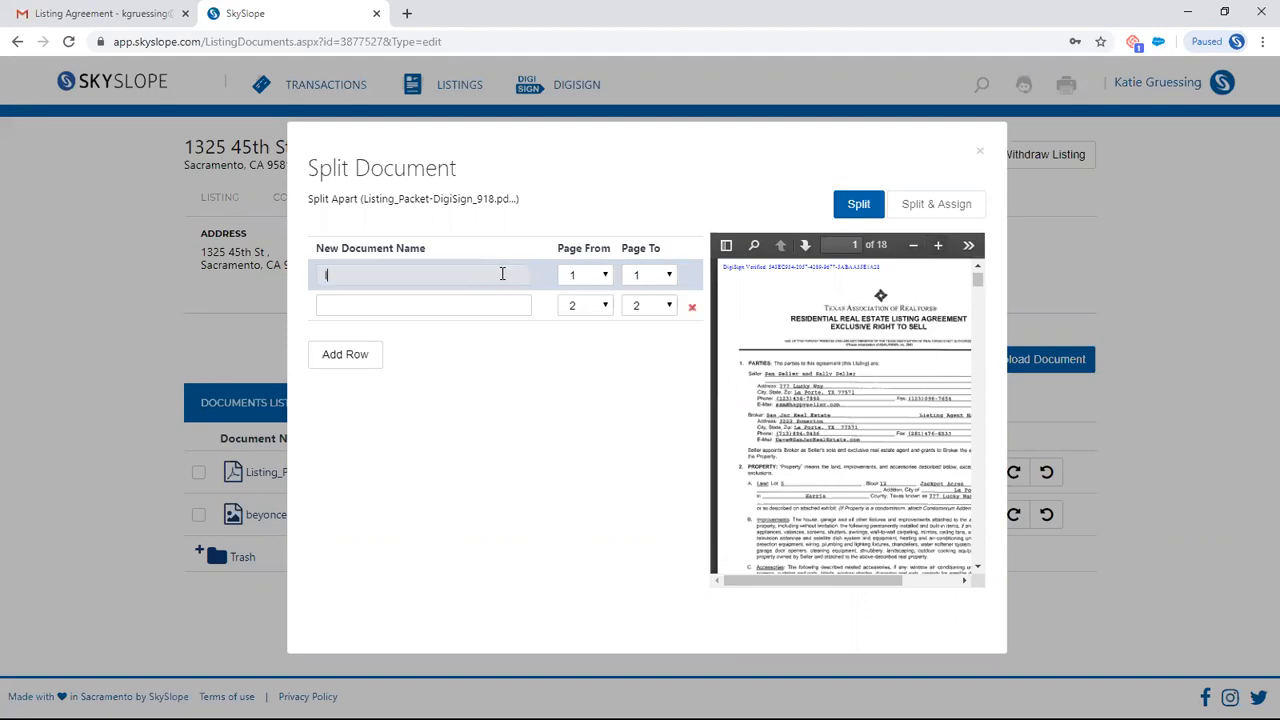
pyautogui.click(470, 311)
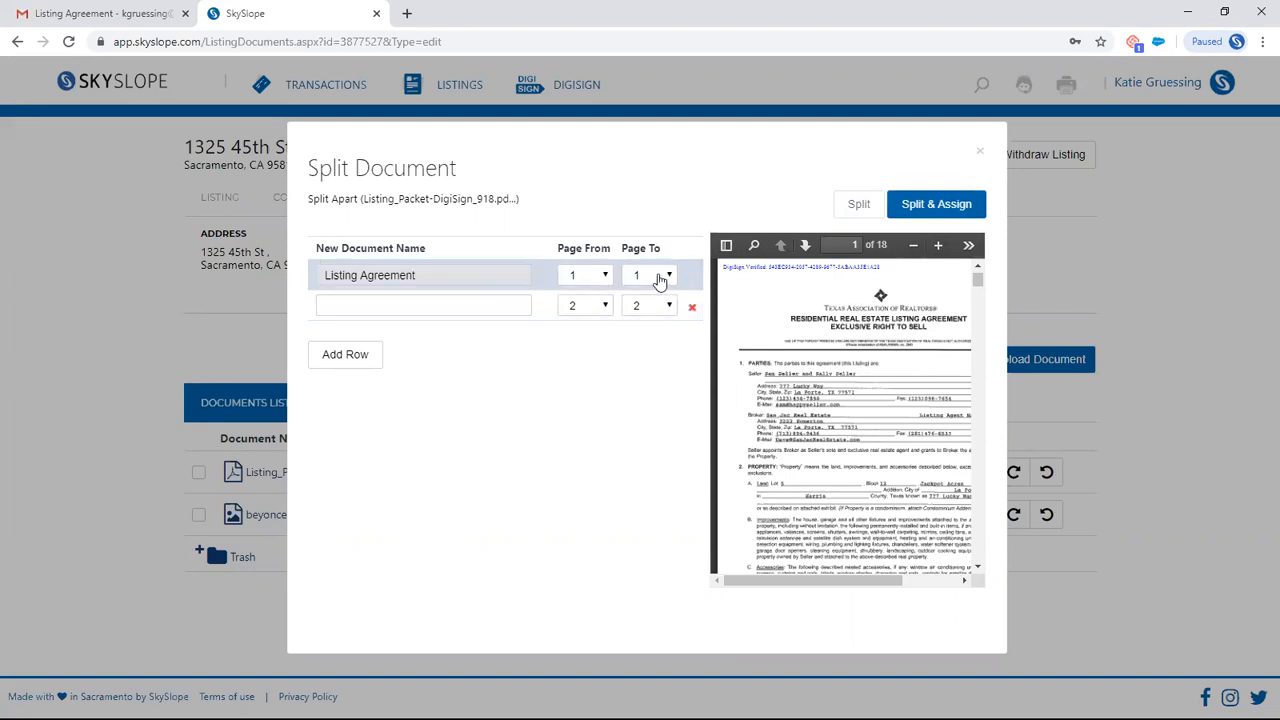
pyautogui.click(651, 275)
pyautogui.click(646, 336)
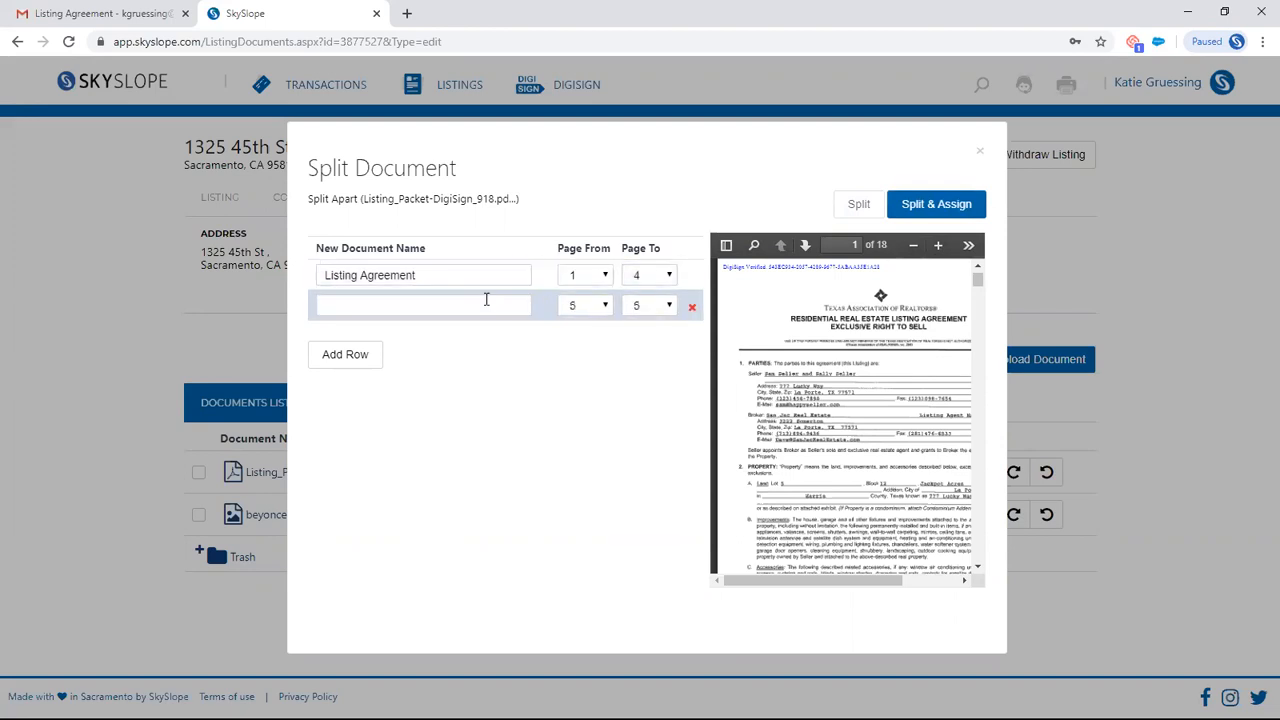
# - Name the next two split documents after the required checklist items Agency Disclosure AD and Seller Advisory - SA
pyautogui.click(486, 300)
pyautogui.write('ag')
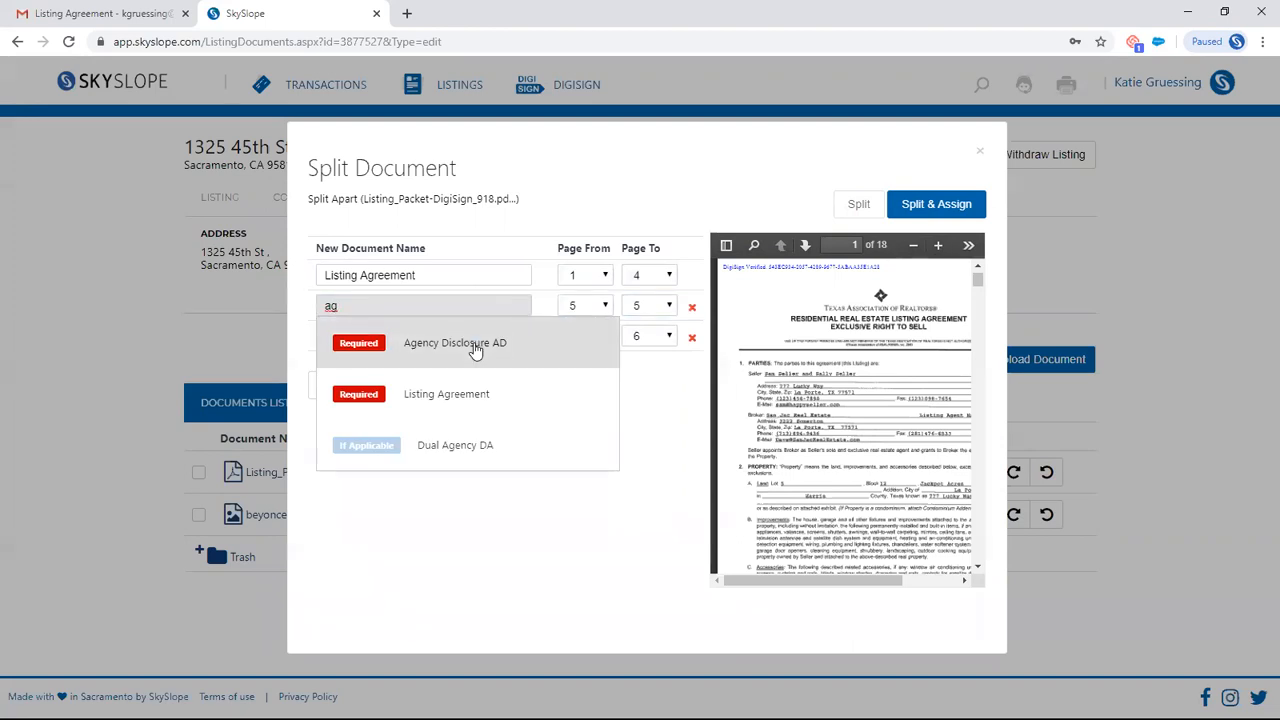
pyautogui.click(476, 345)
pyautogui.click(443, 338)
pyautogui.write('se')
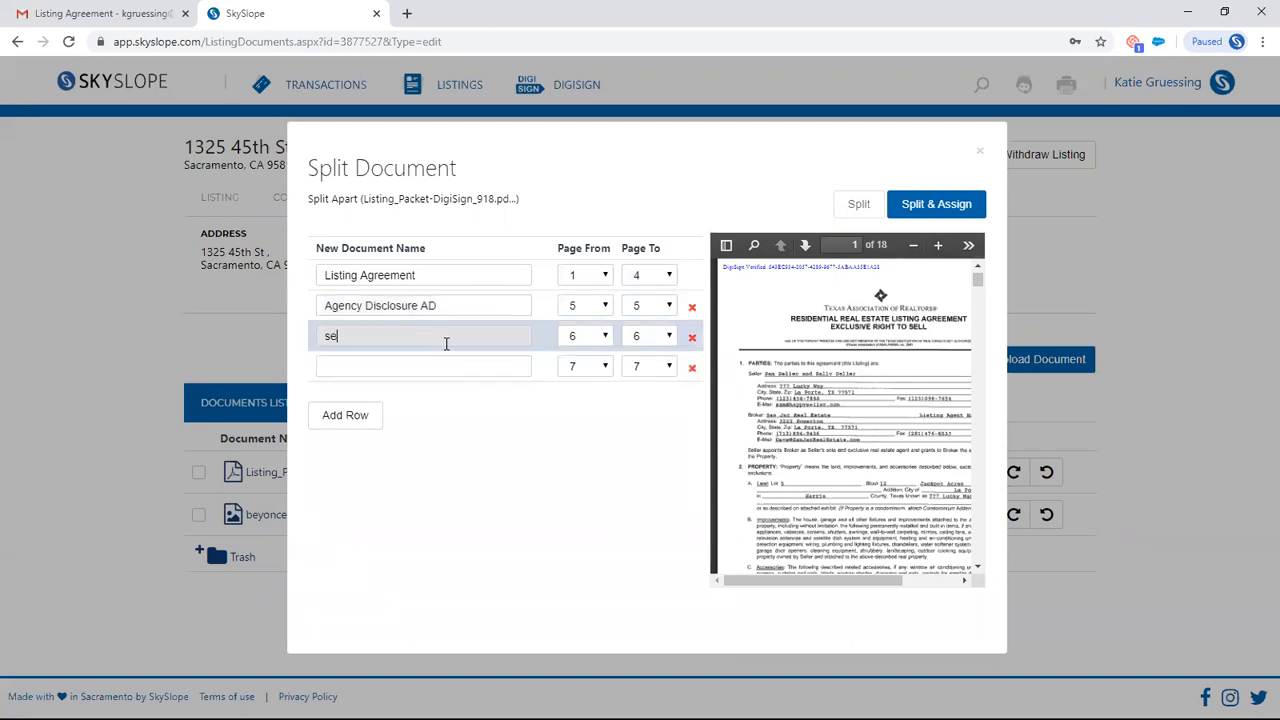
pyautogui.write('l')
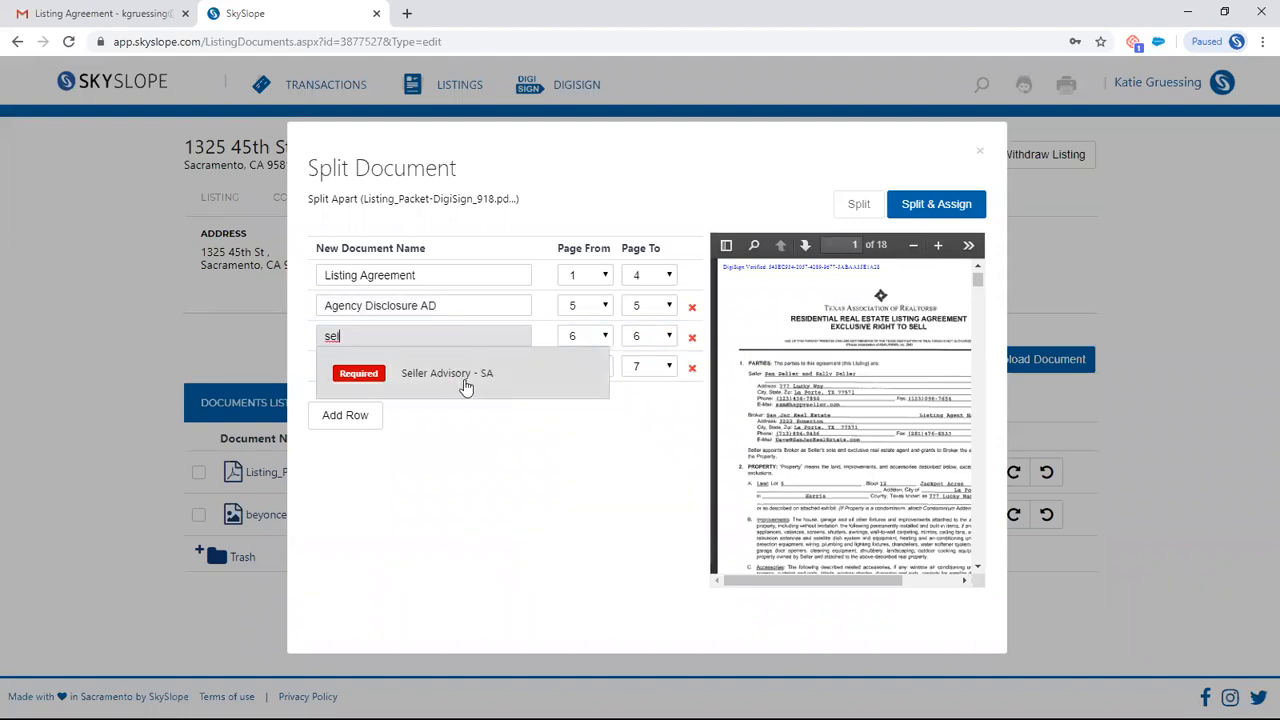
pyautogui.click(466, 380)
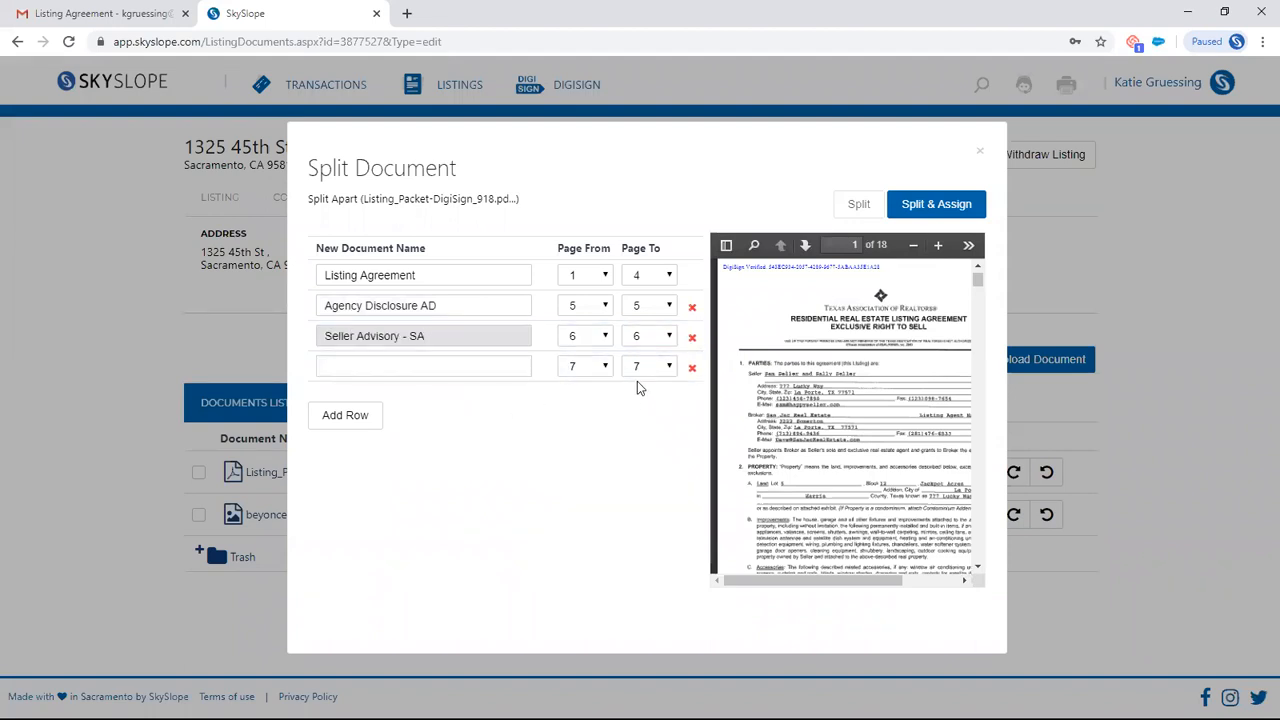
# - Set Agency Disclosure AD to end at page 9 and Seller Advisory - SA to pages 9 to 12, and split and assign the documents
pyautogui.click(666, 307)
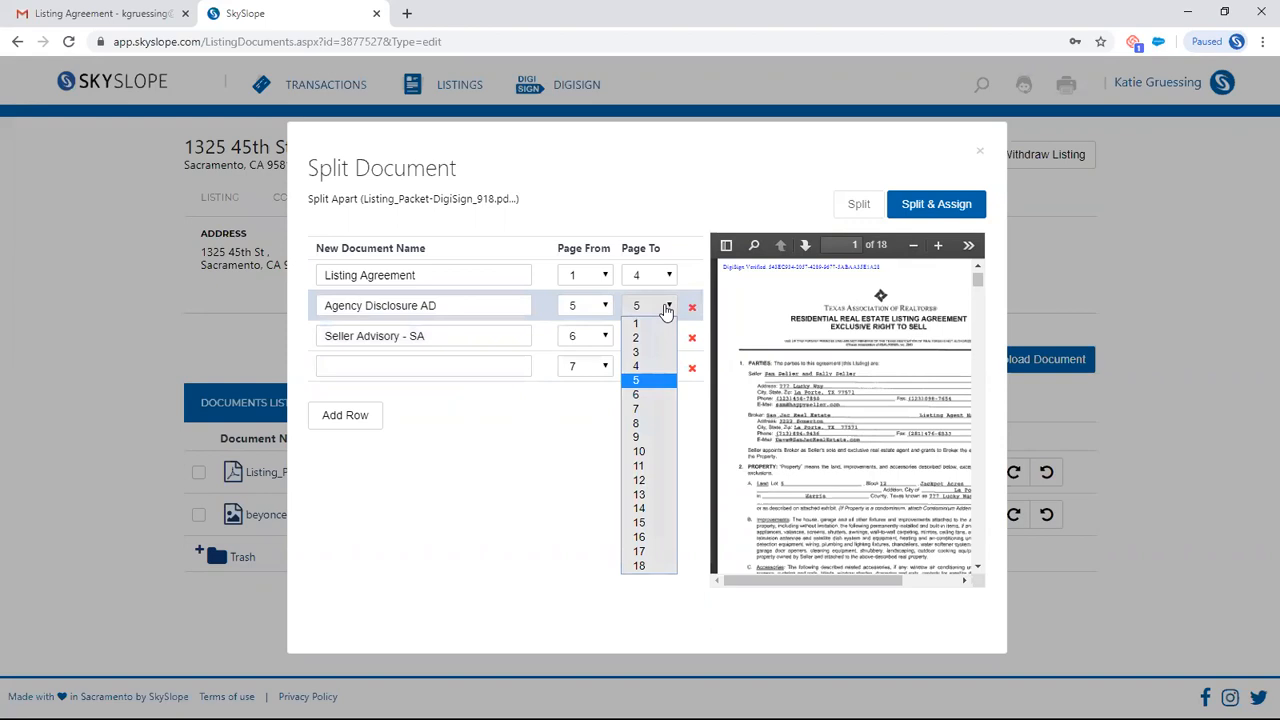
pyautogui.click(640, 437)
pyautogui.click(598, 339)
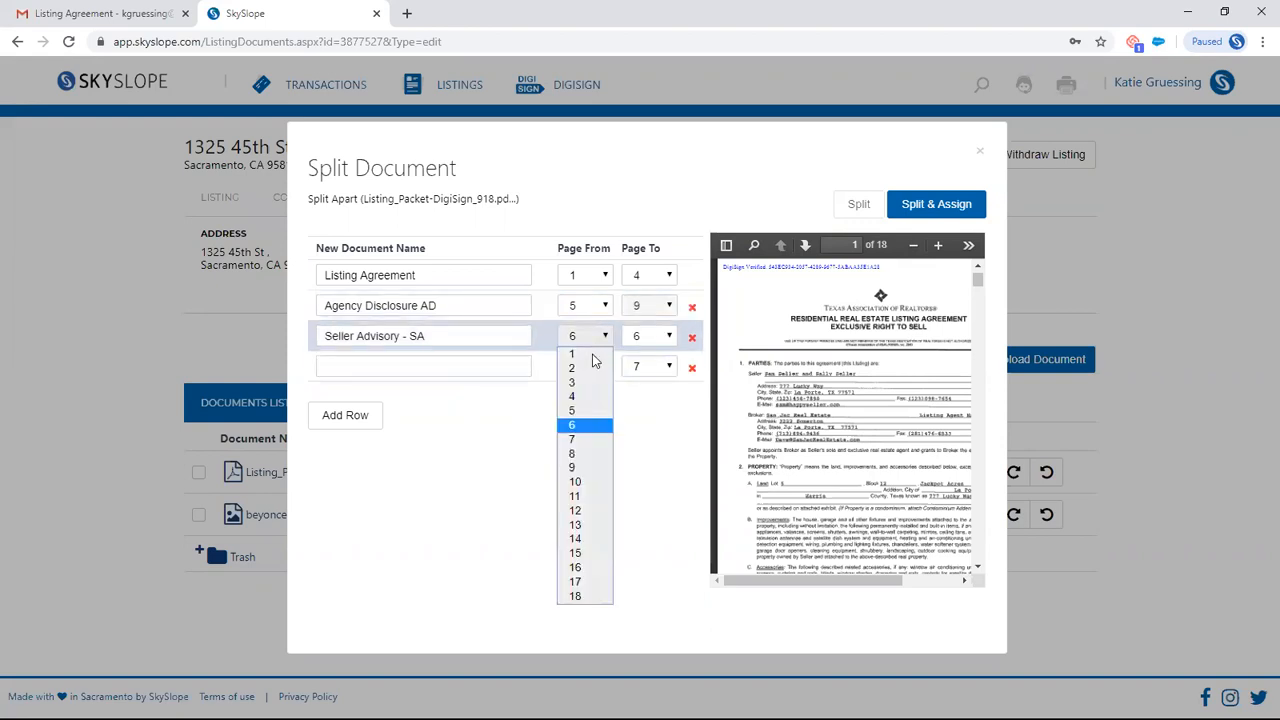
pyautogui.click(587, 468)
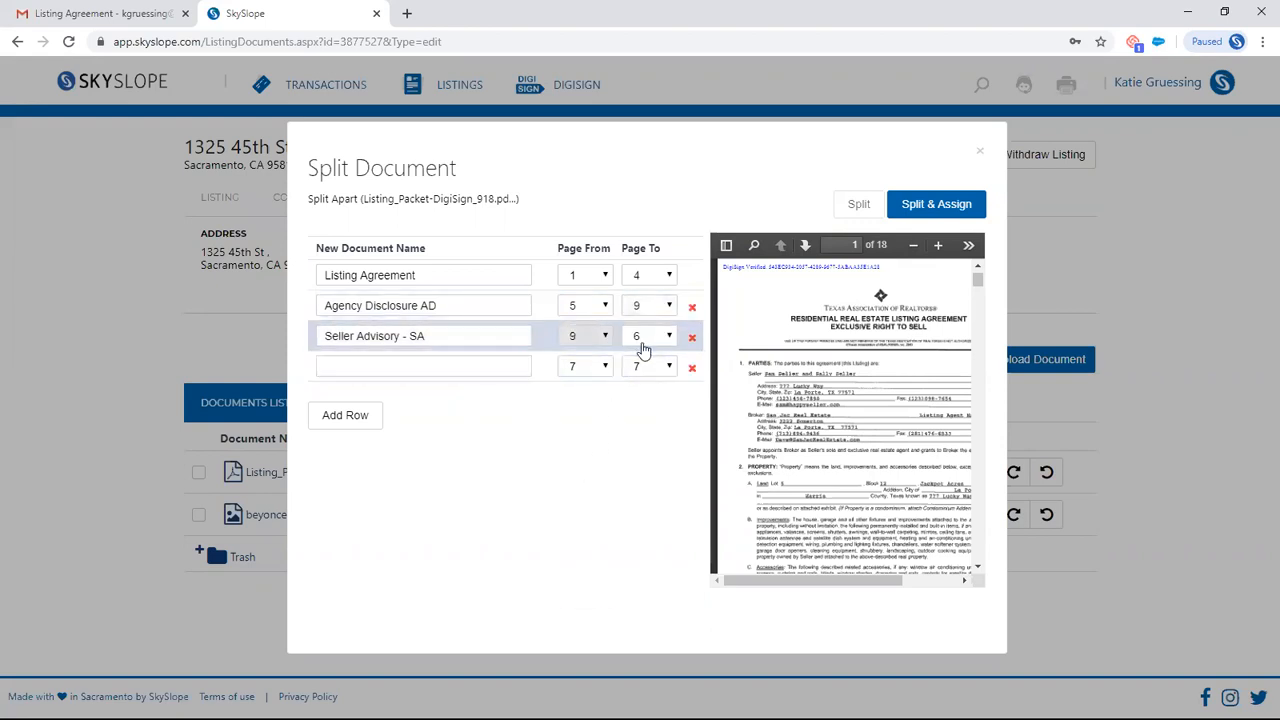
pyautogui.click(643, 340)
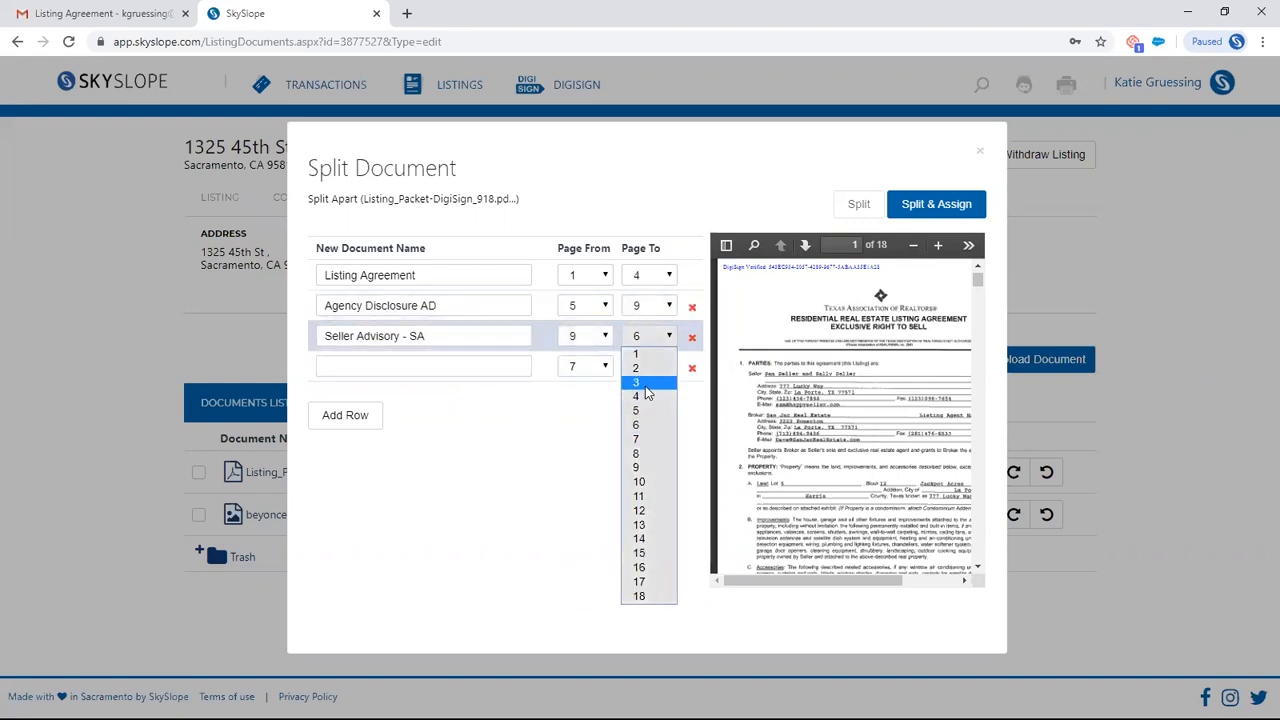
pyautogui.click(640, 511)
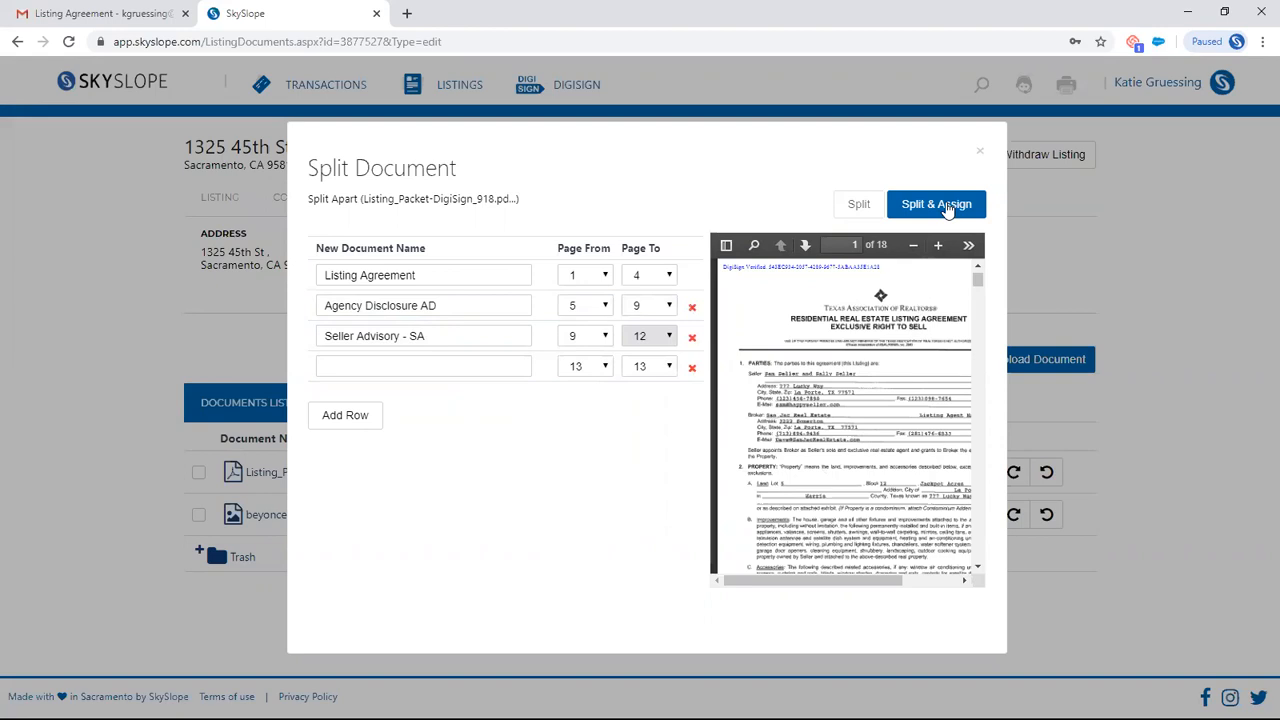
pyautogui.click(946, 207)
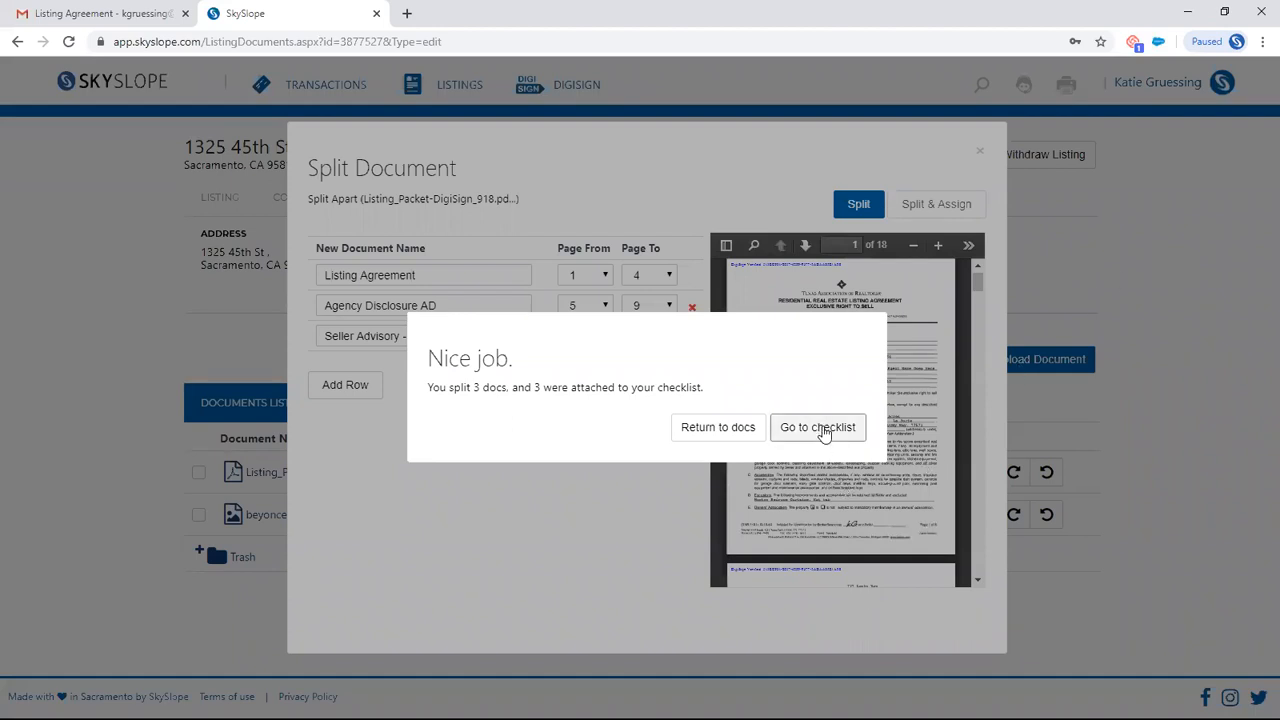
# - Open the listing's checklist and review the status of its Listing Documentation items
pyautogui.click(820, 428)
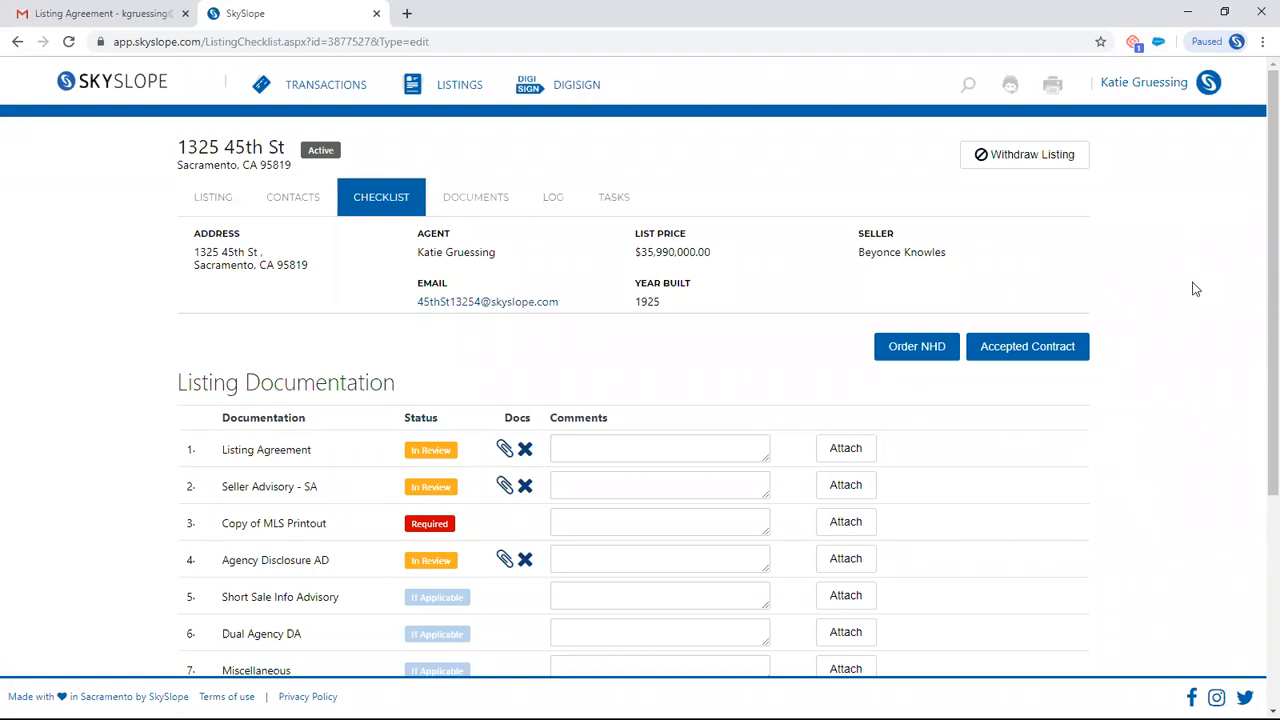
pyautogui.scroll(-2, 1181, 328)
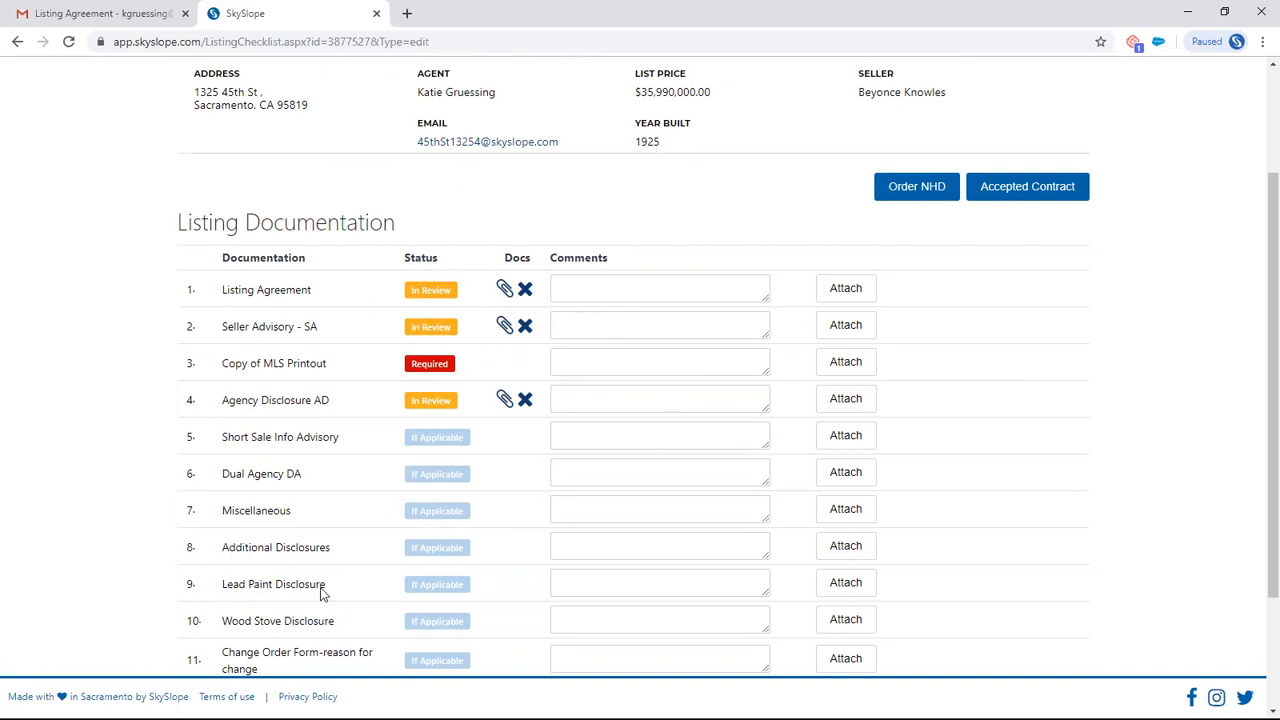
pyautogui.scroll(2, 660, 590)
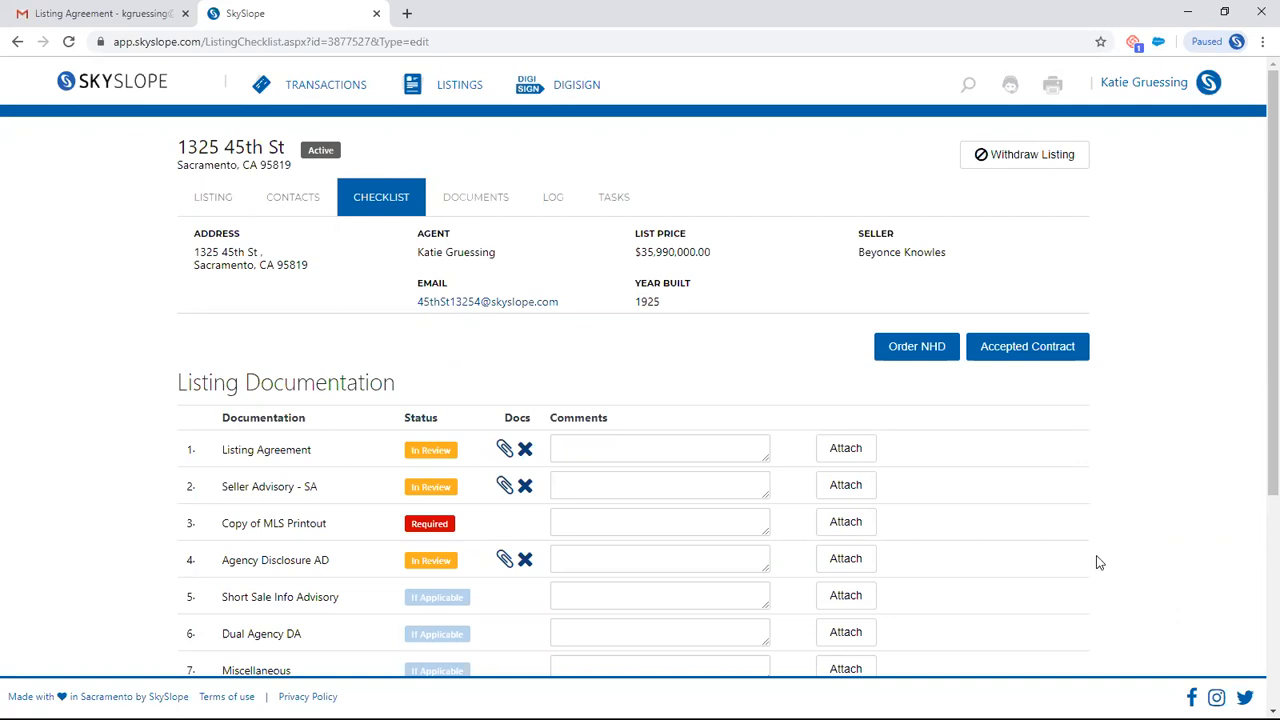
# - Add and save the comment "Getting ints on tues" on the Listing Agreement checklist item
pyautogui.click(683, 445)
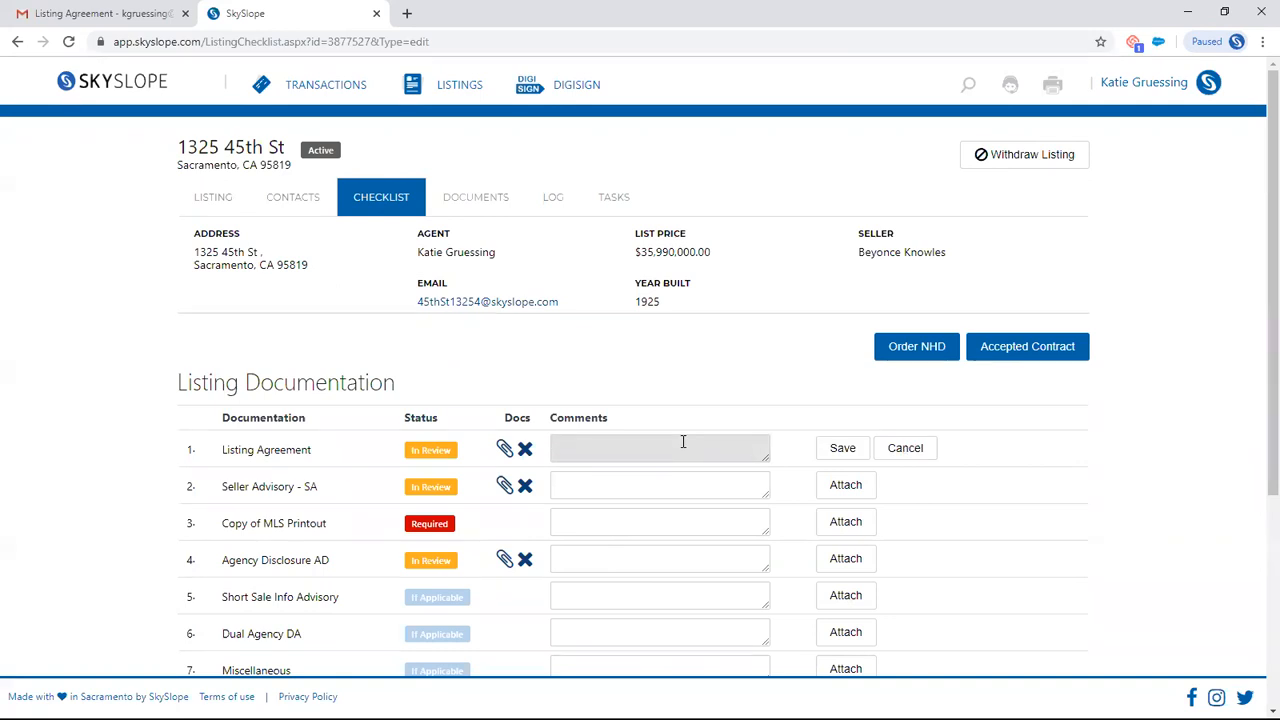
pyautogui.write('Getting ints on tues')
pyautogui.click(842, 448)
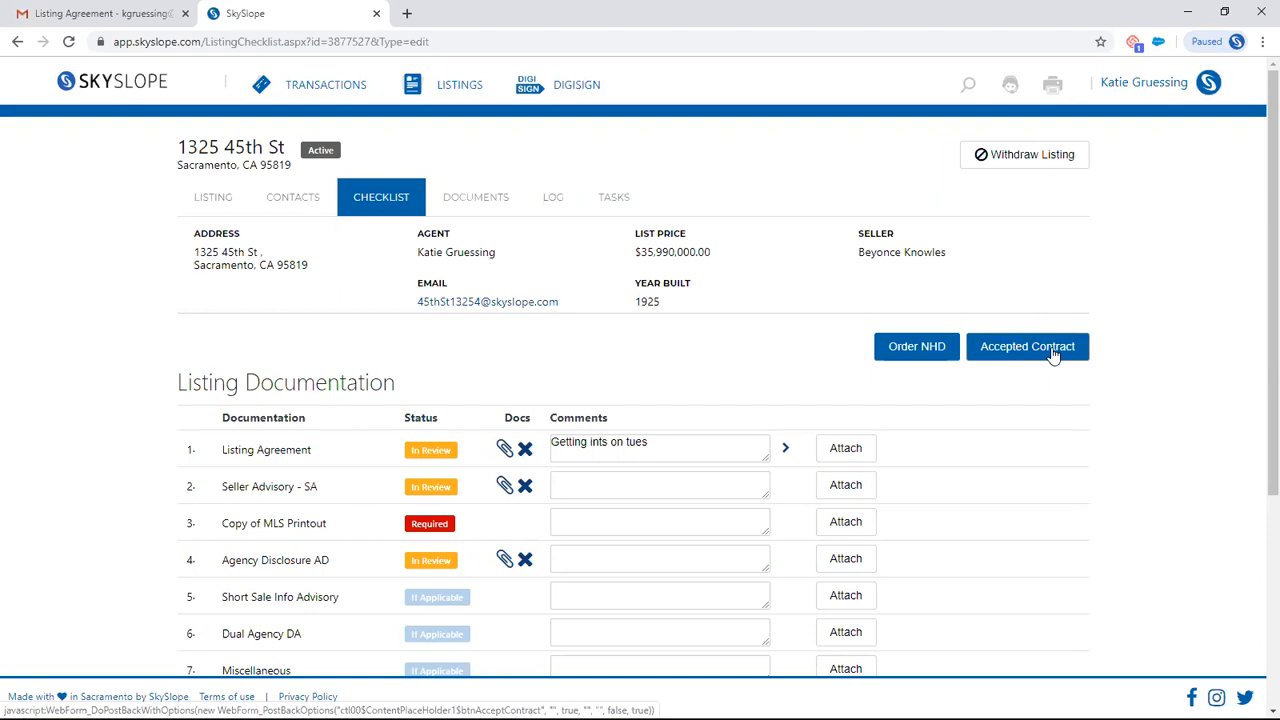
pyautogui.click(1045, 350)
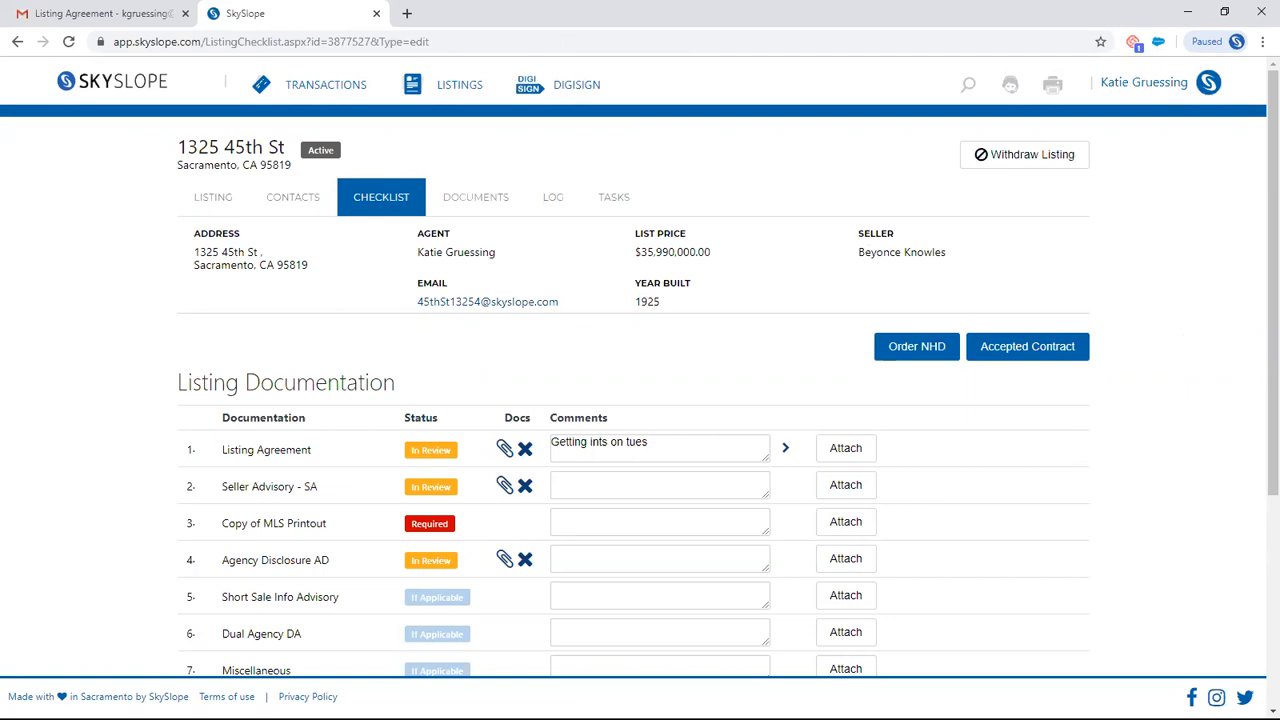
# - Open the first client folder in the personal working documents and select all of its documents
pyautogui.click(110, 82)
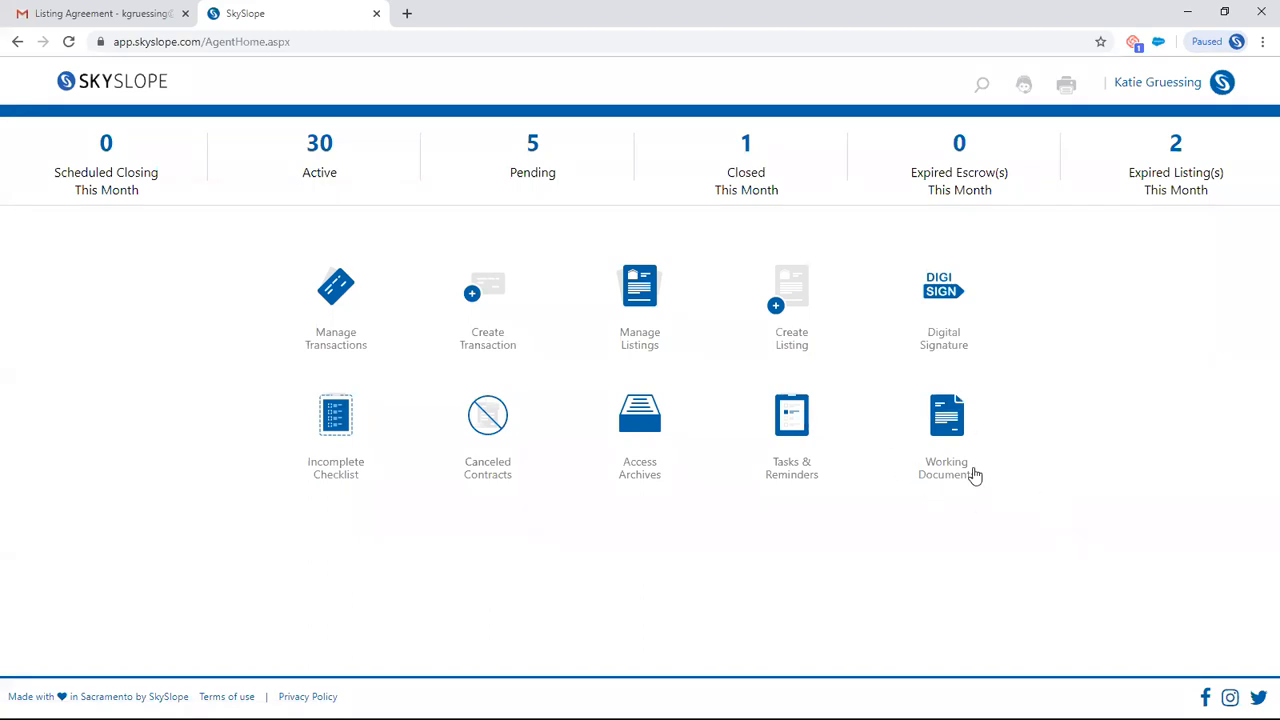
pyautogui.click(942, 417)
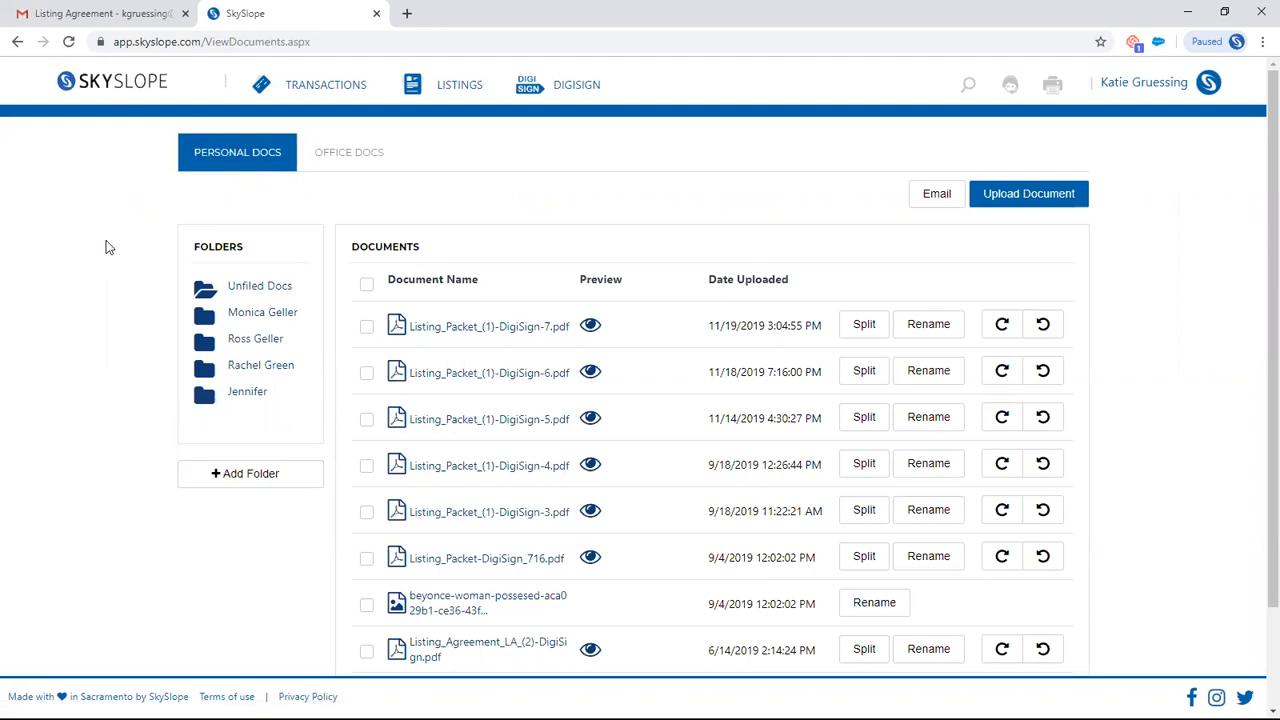
pyautogui.click(263, 314)
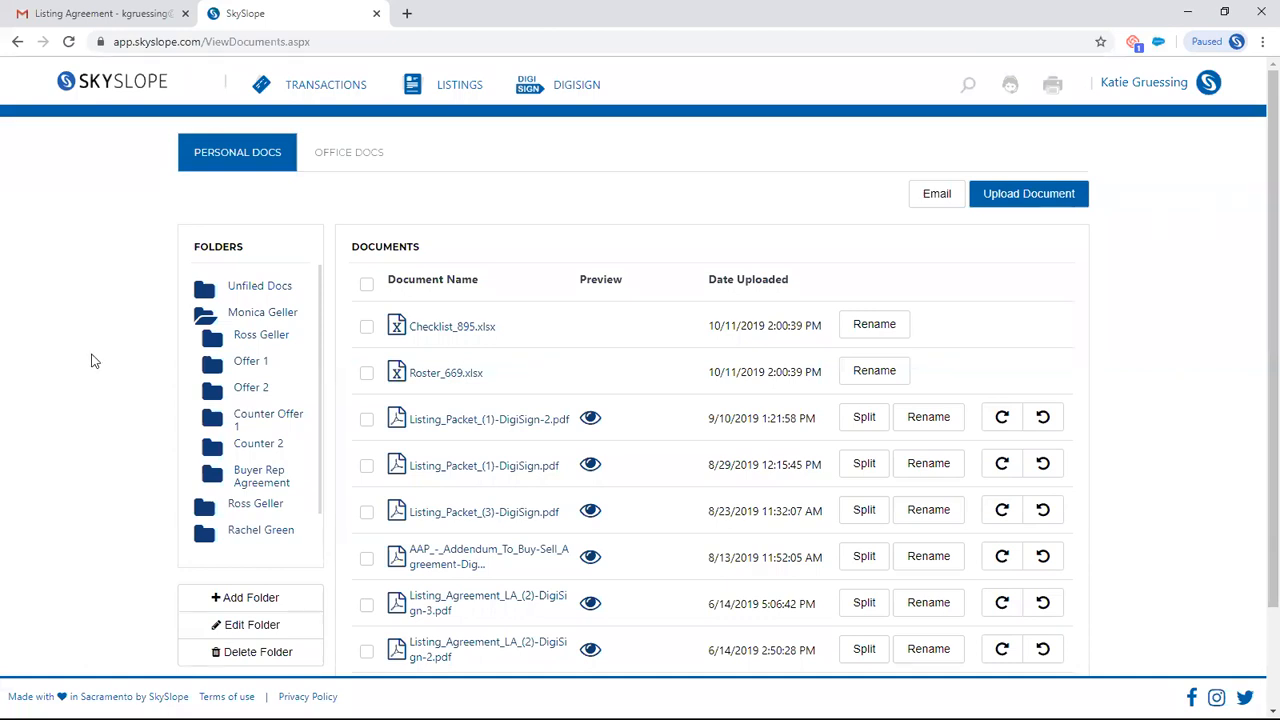
pyautogui.click(366, 421)
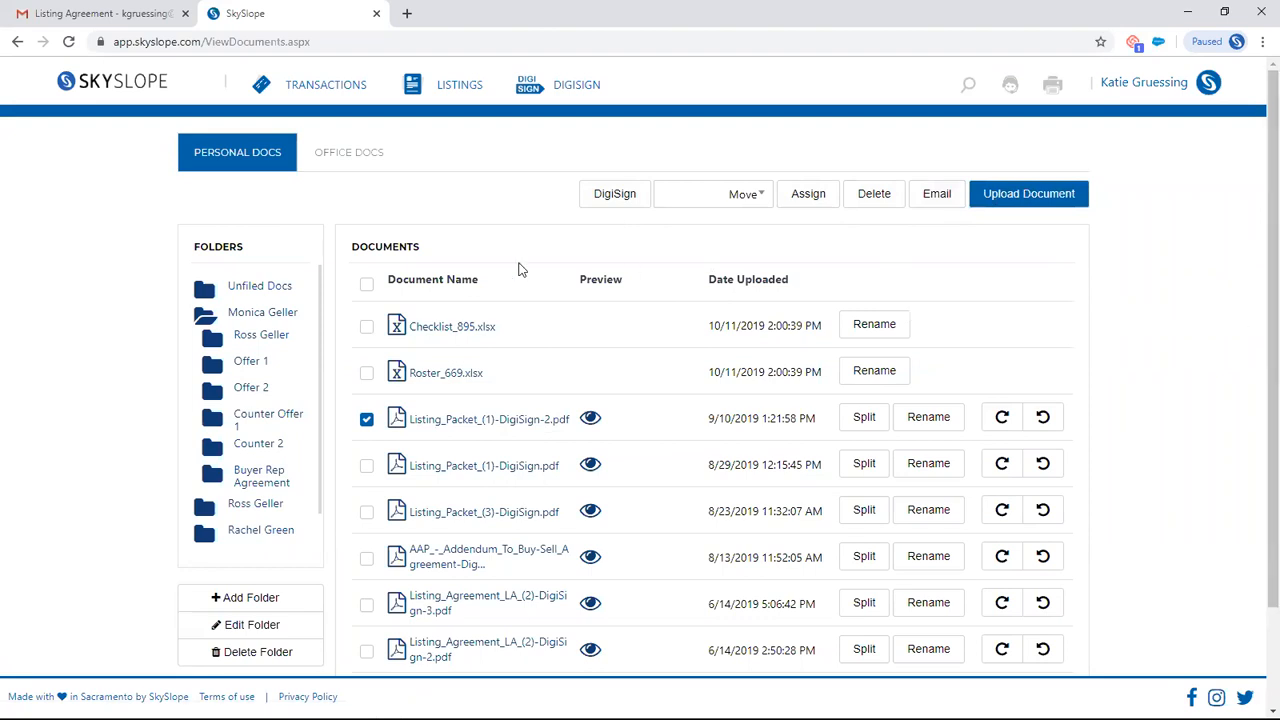
pyautogui.click(367, 289)
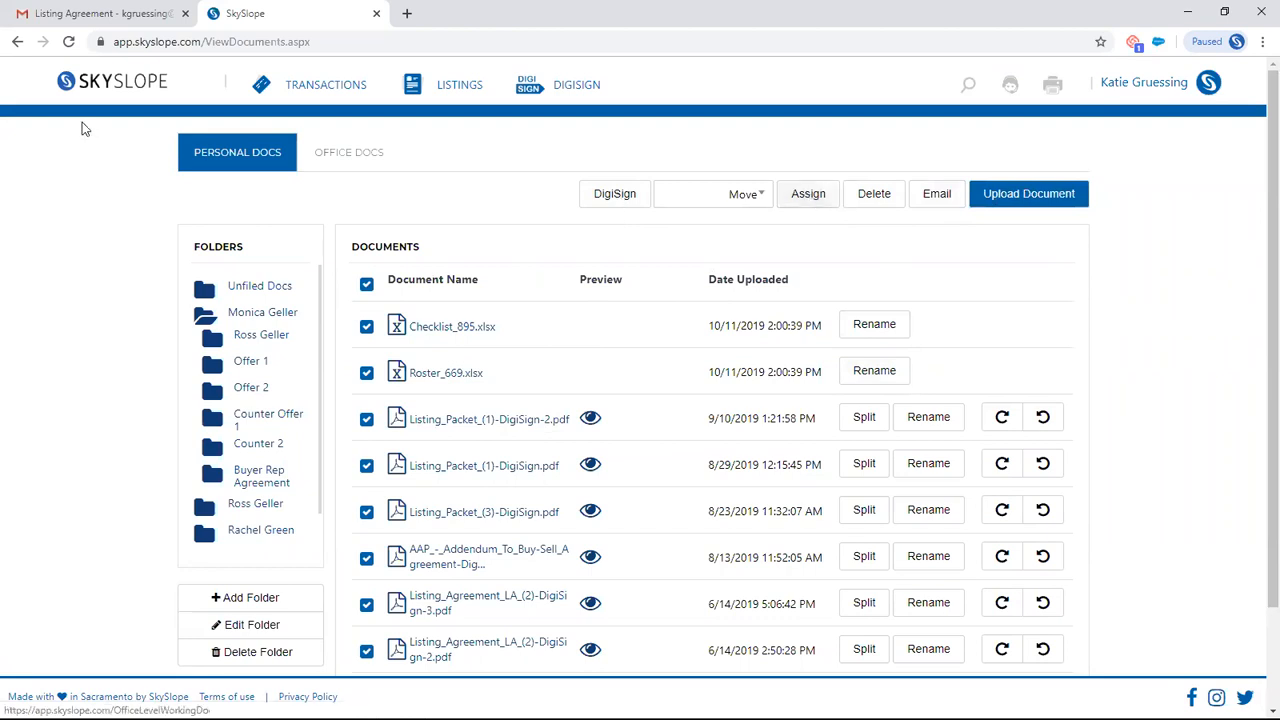
# - Open the first pending transaction in the transactions list and review its property details and seller contact
pyautogui.click(108, 80)
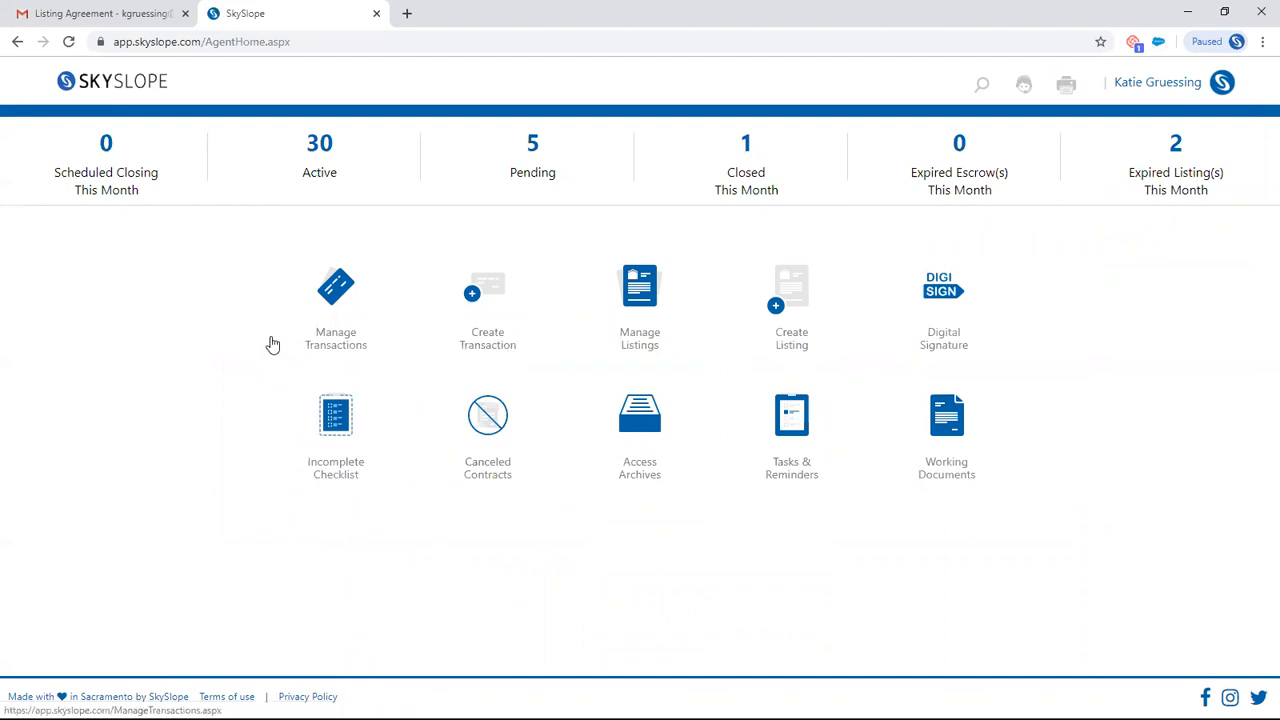
pyautogui.click(340, 292)
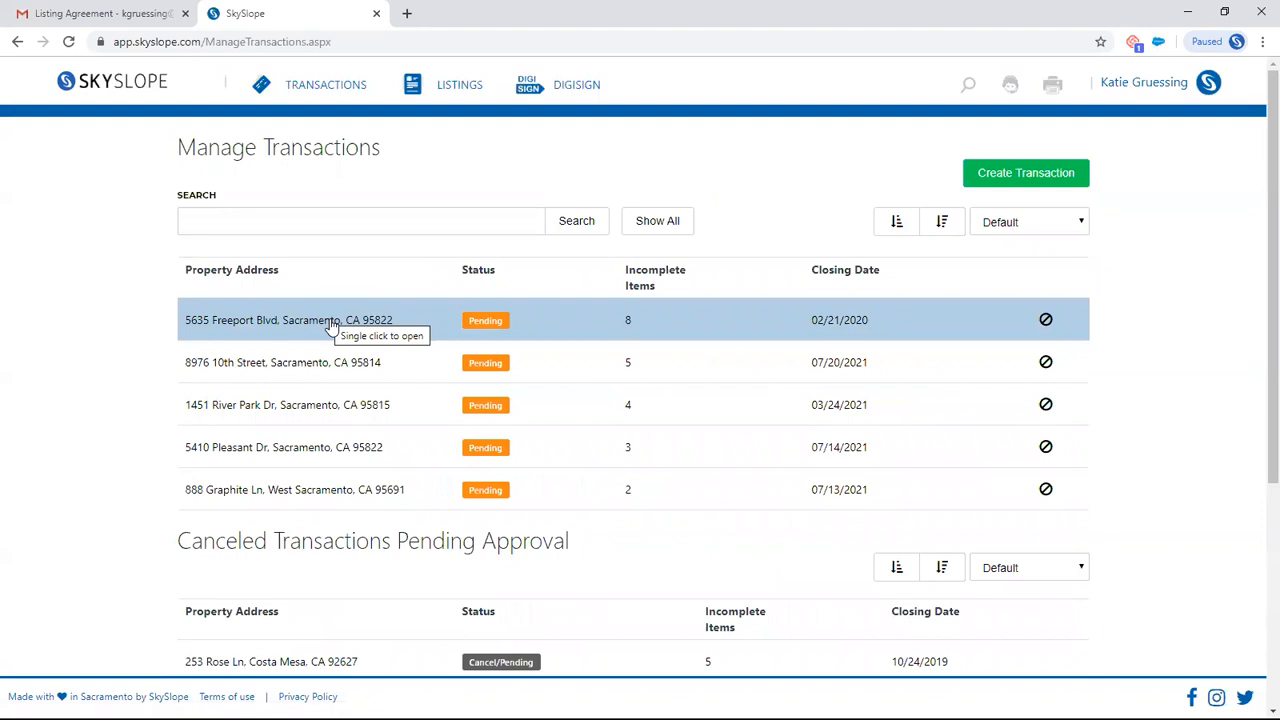
pyautogui.click(330, 325)
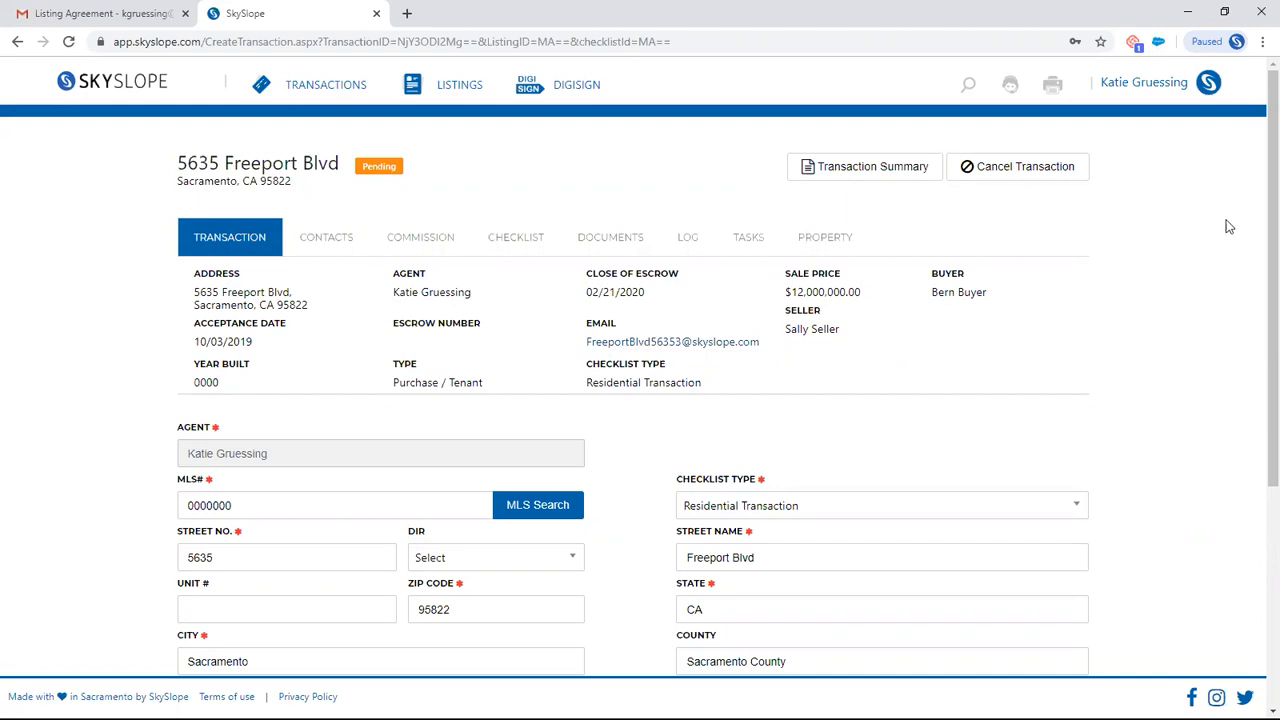
pyautogui.moveTo(1272, 204); pyautogui.dragTo(1272, 422)
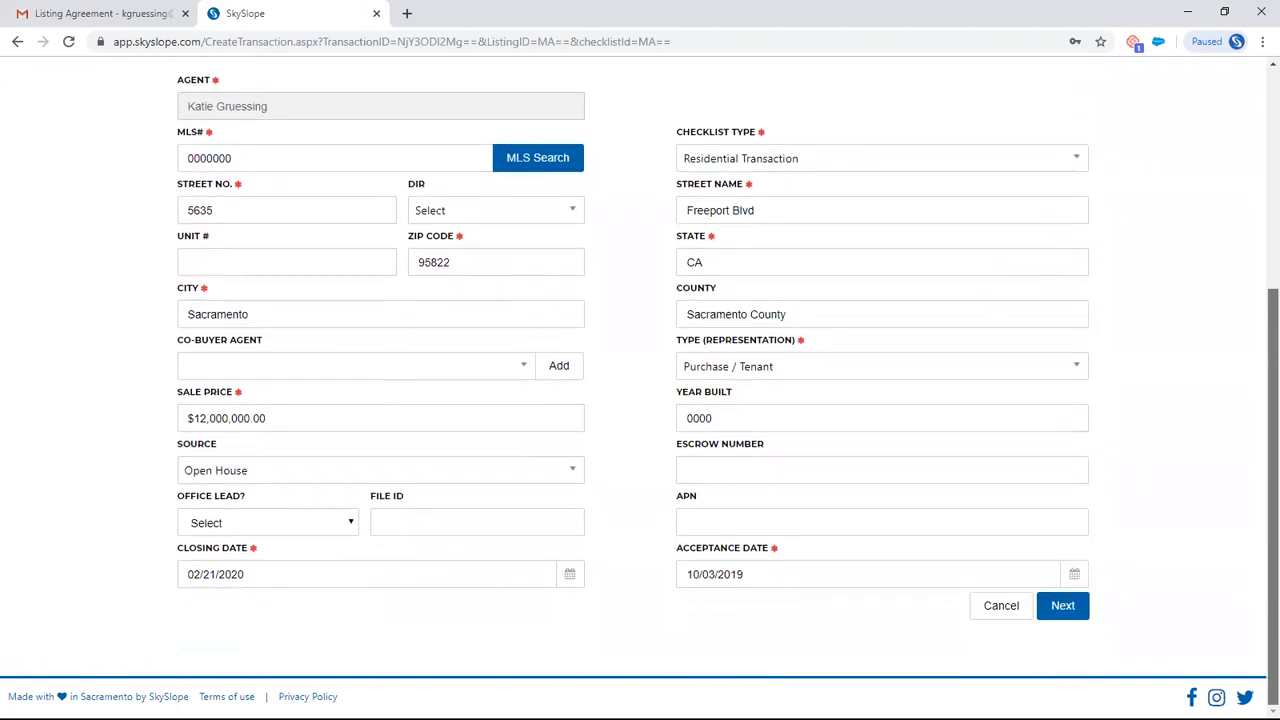
pyautogui.moveTo(1272, 422); pyautogui.dragTo(1272, 221)
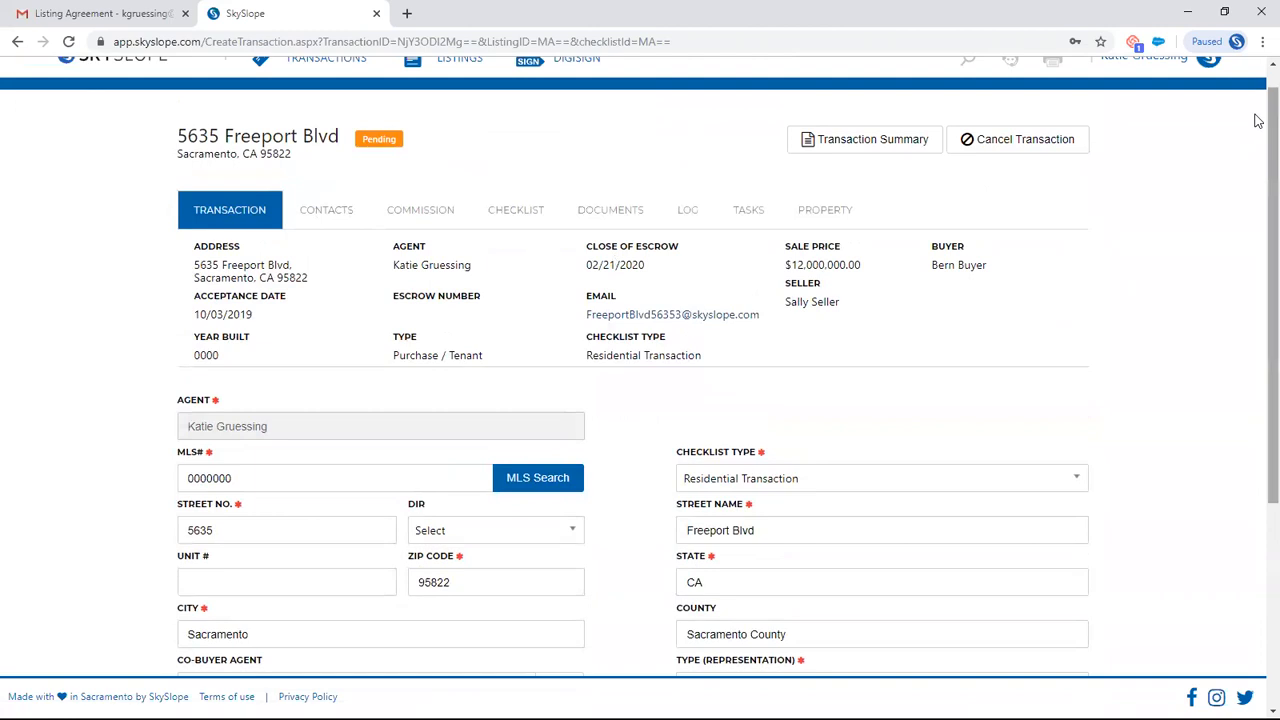
pyautogui.moveTo(1258, 121); pyautogui.dragTo(1262, 330)
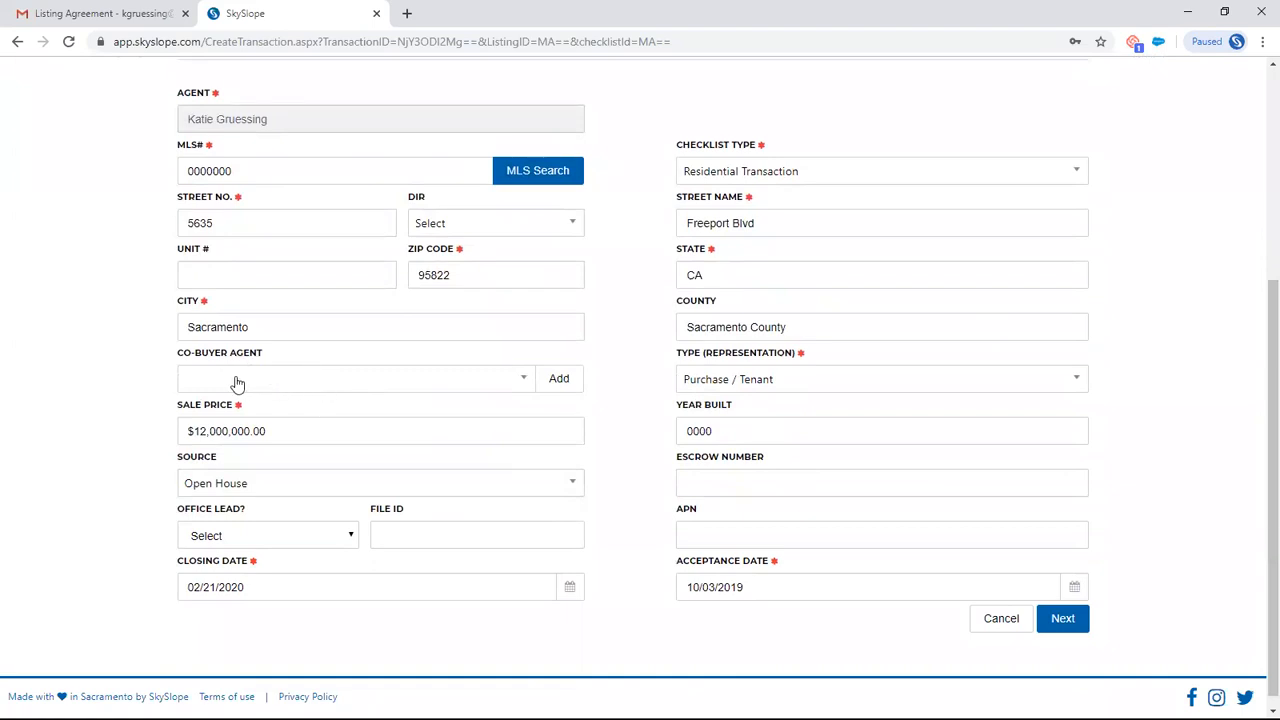
pyautogui.scroll(3, 253, 395)
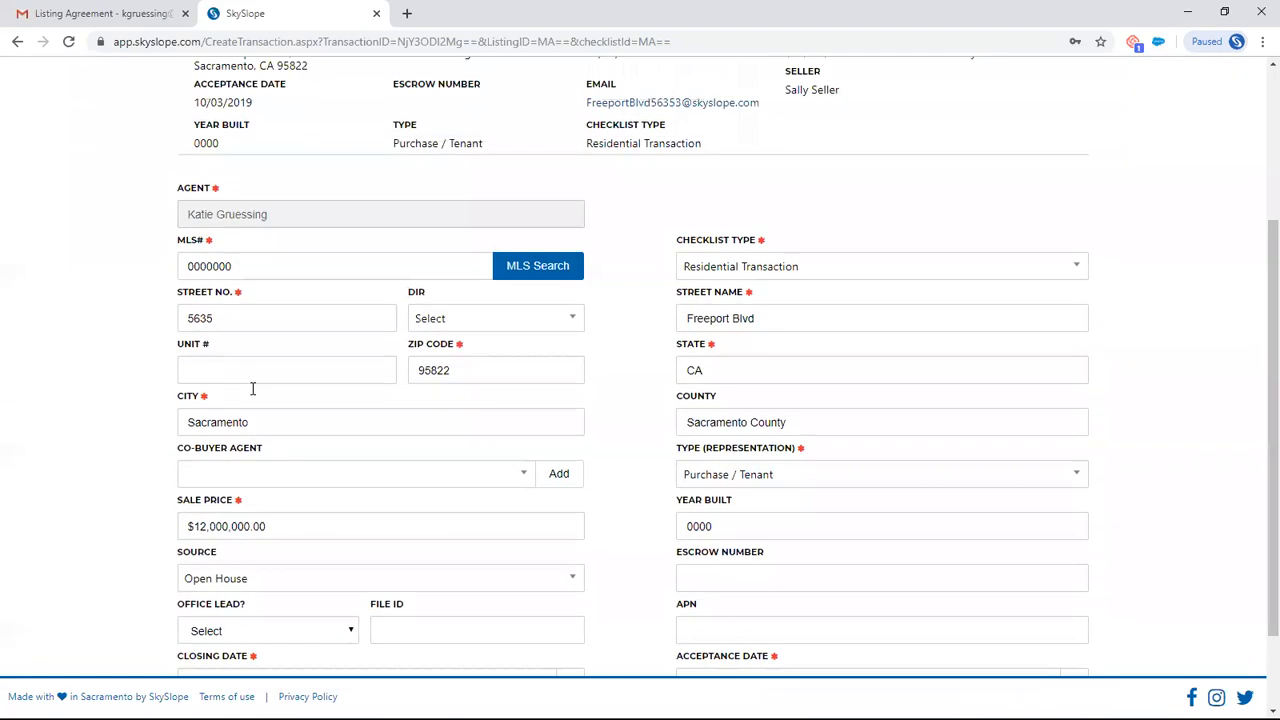
pyautogui.click(321, 240)
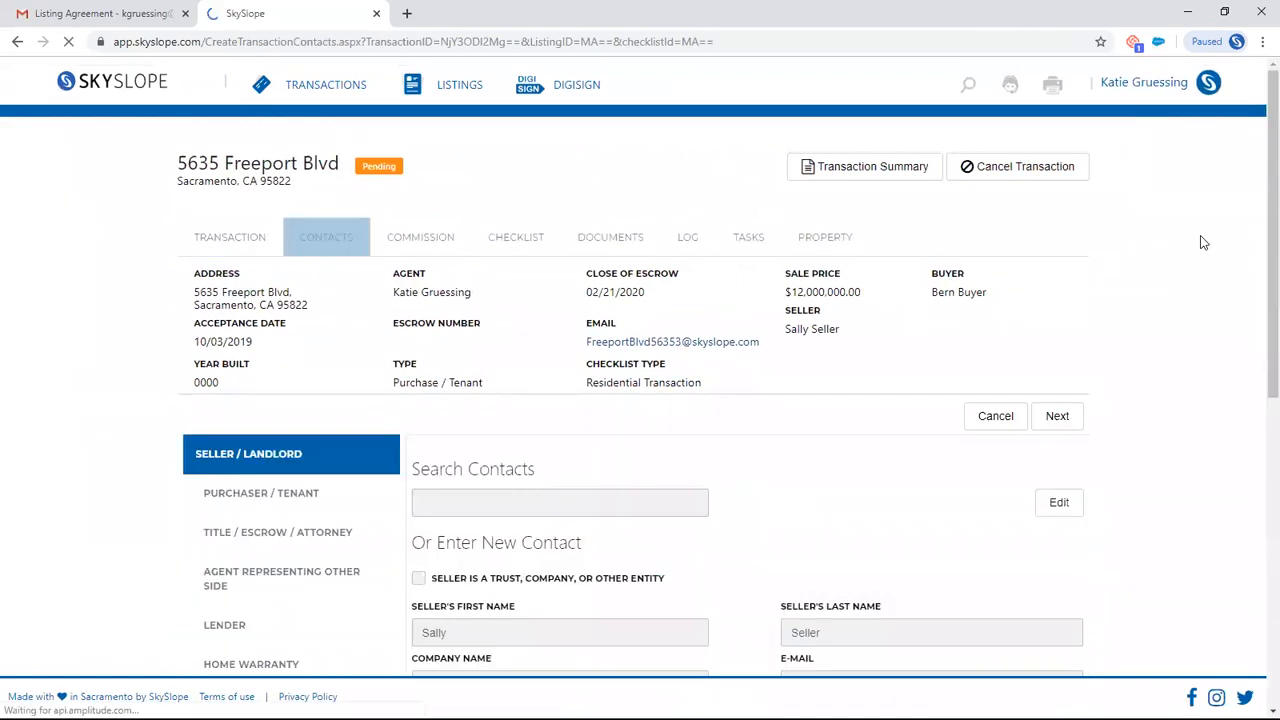
pyautogui.scroll(-1, 1232, 470)
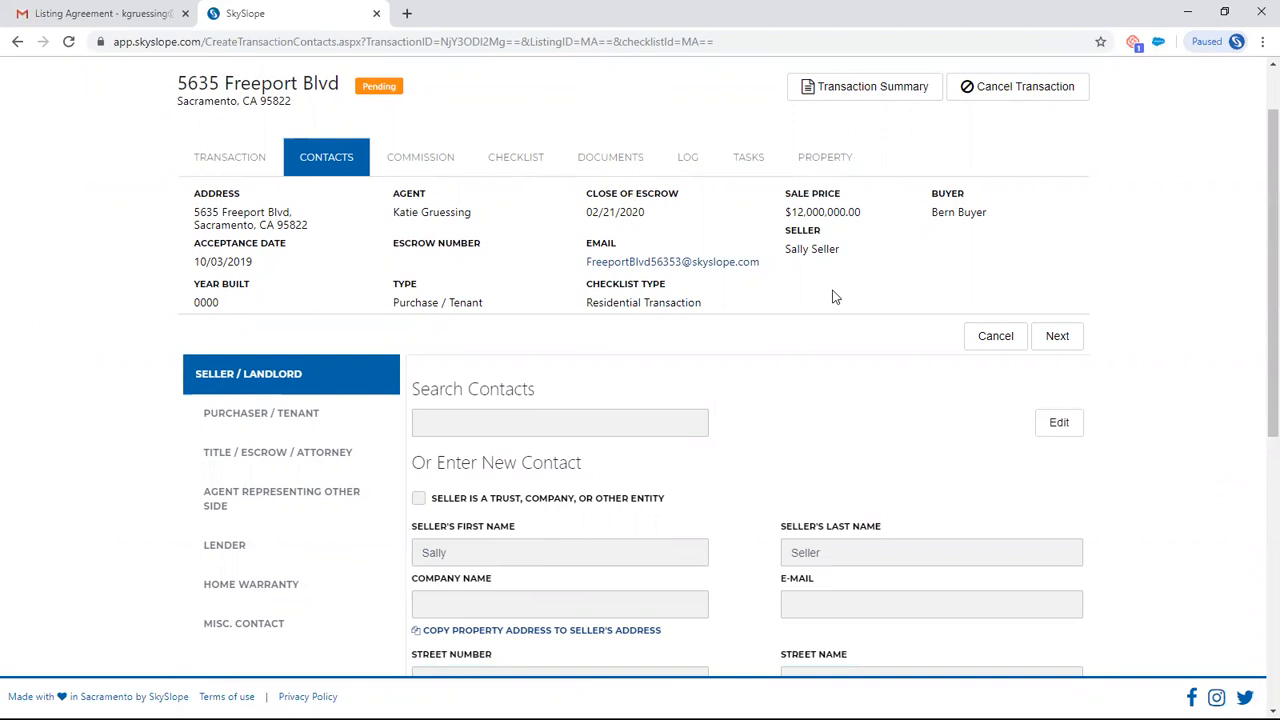
# - Review the transaction's commission information, including the referral details, commission split and commission breakdown
pyautogui.click(440, 158)
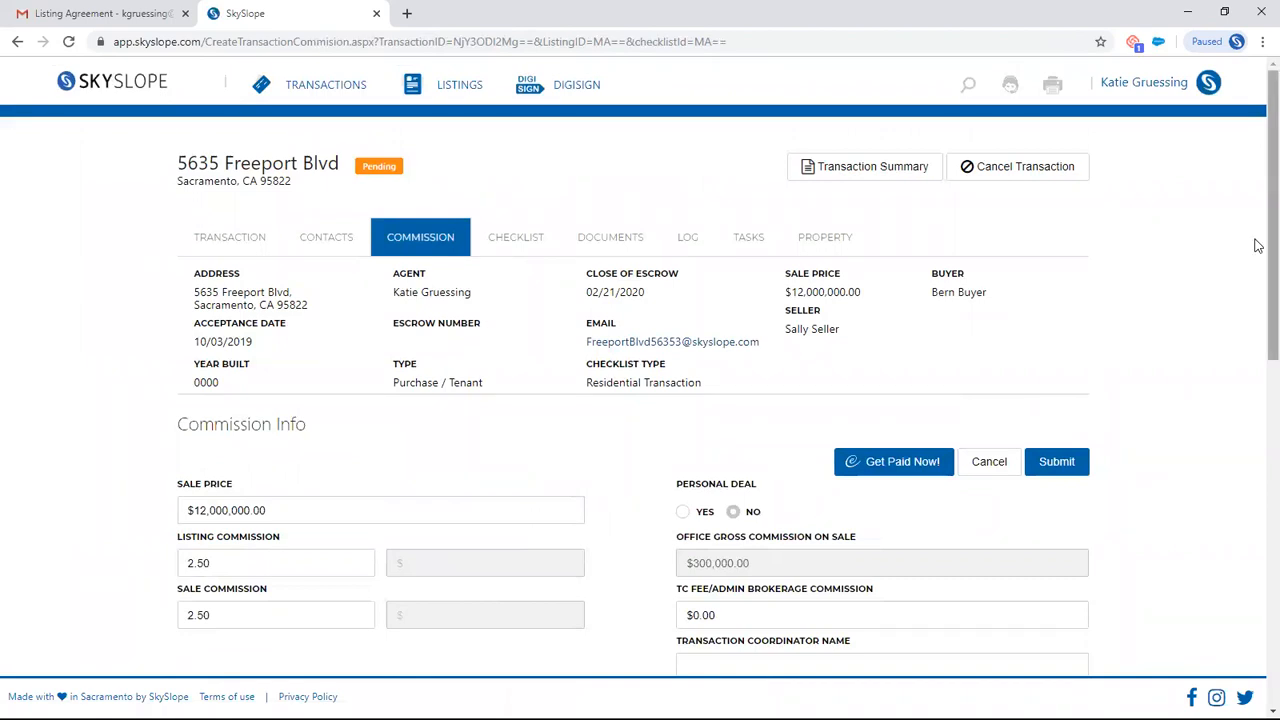
pyautogui.scroll(-1, 1258, 284)
pyautogui.scroll(-1, 1258, 290)
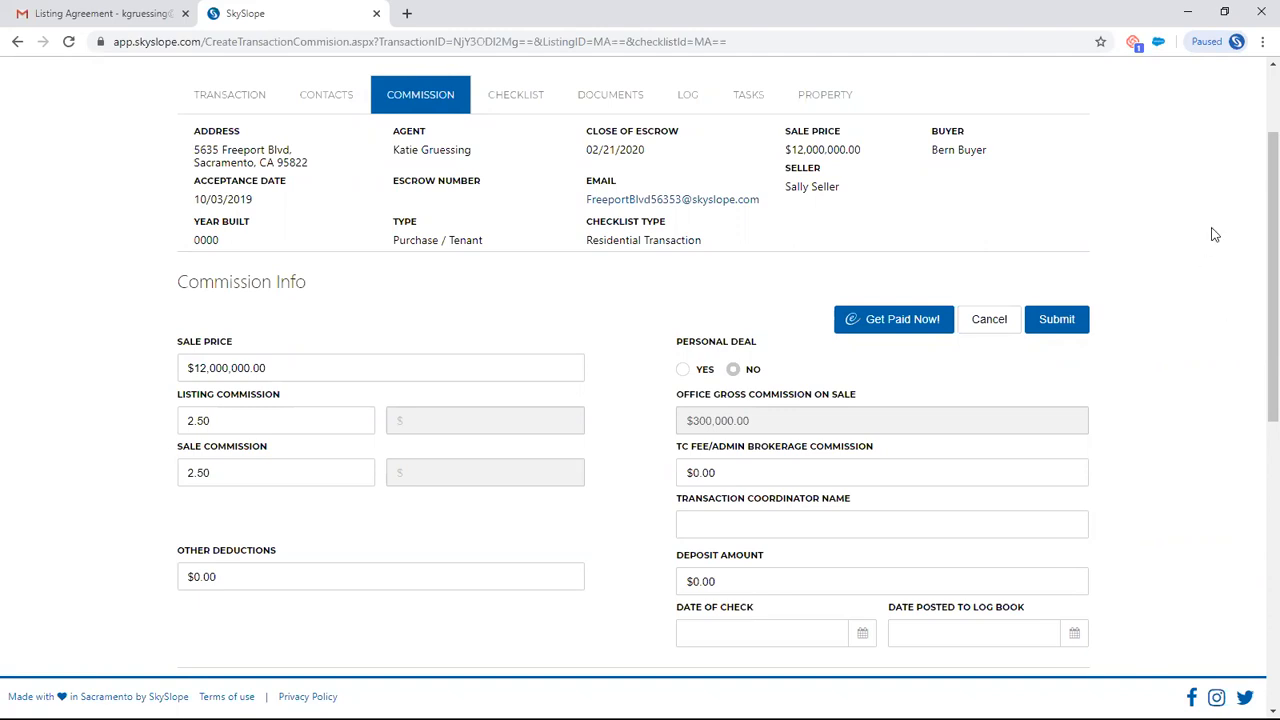
pyautogui.scroll(-1, 1257, 200)
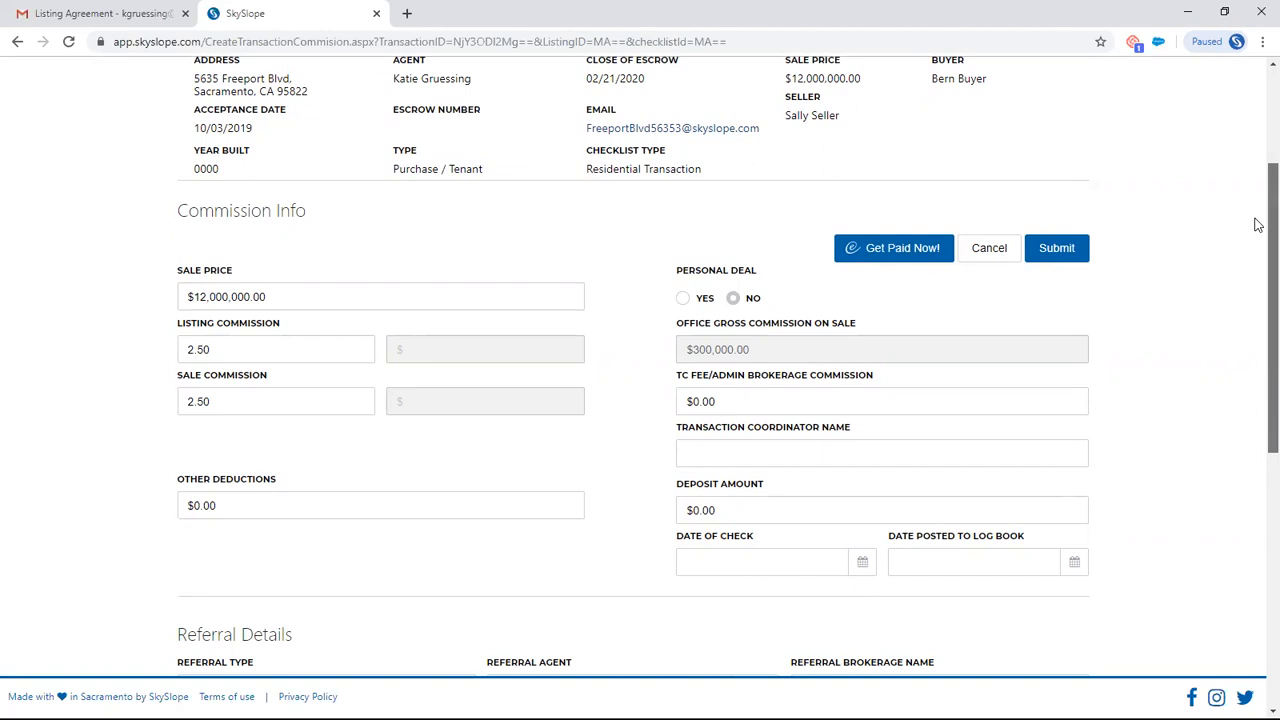
pyautogui.scroll(-5, 1258, 225)
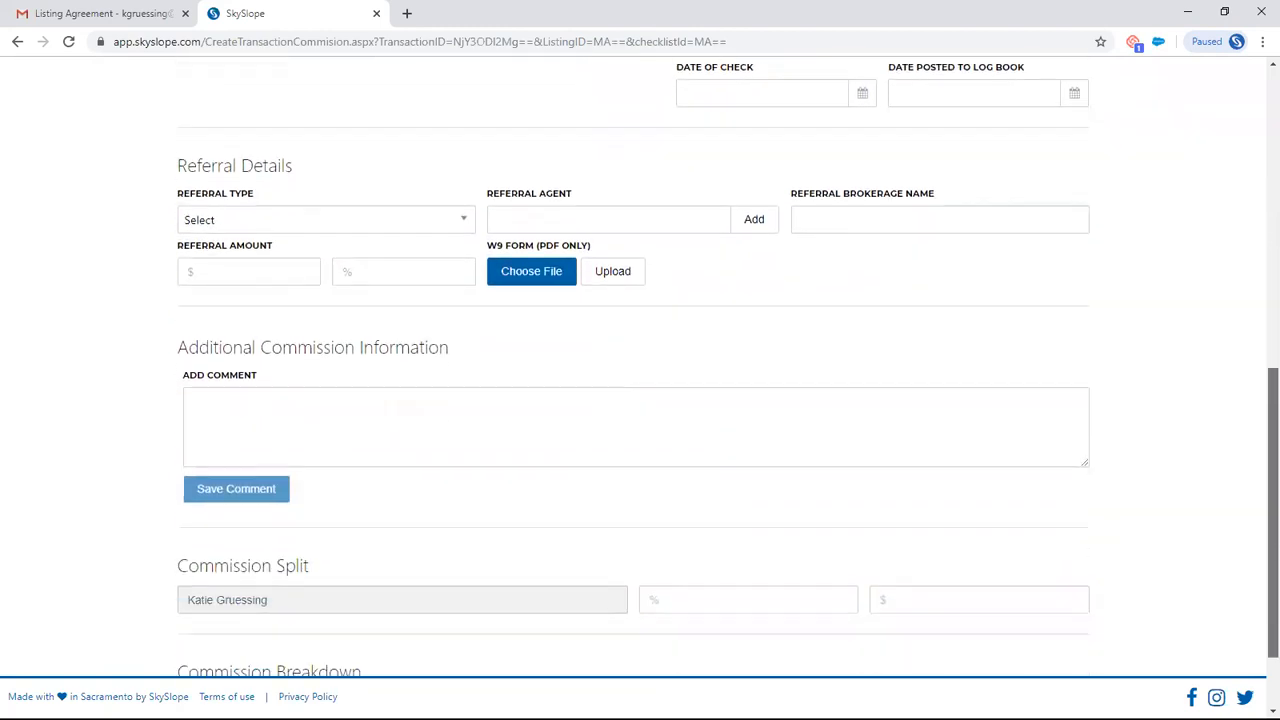
pyautogui.scroll(-1, 1258, 400)
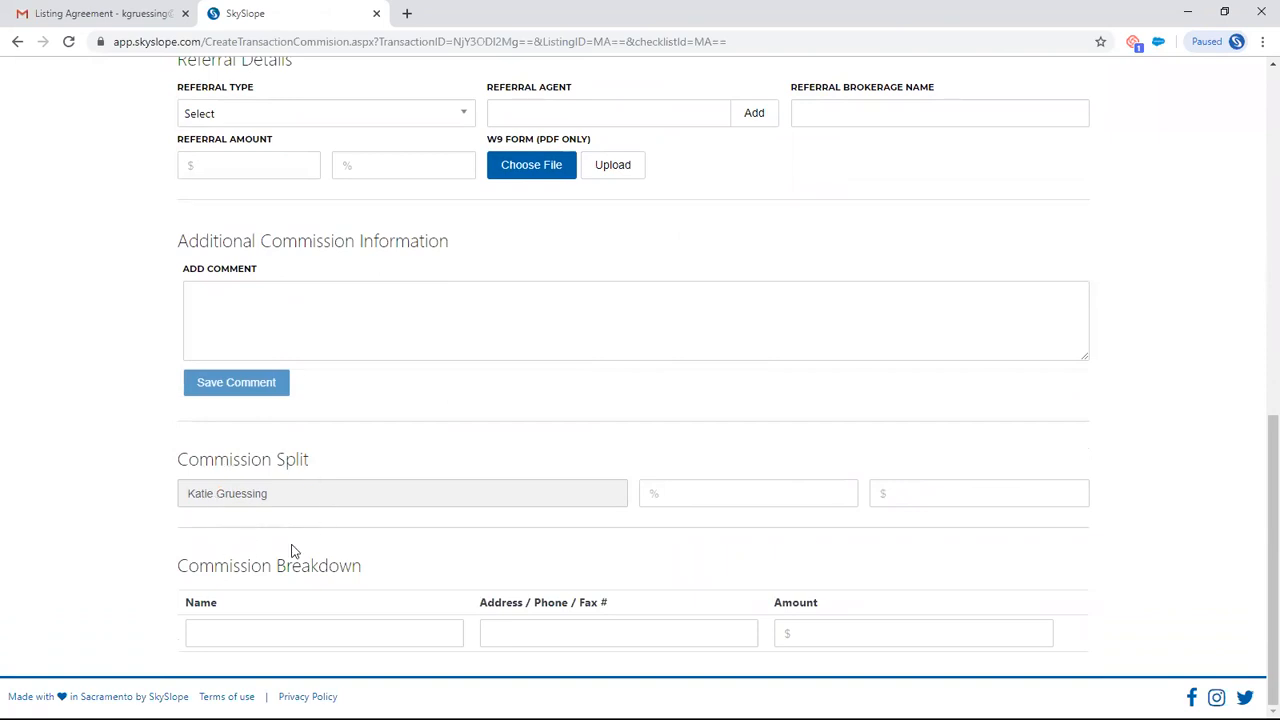
pyautogui.scroll(8, 293, 550)
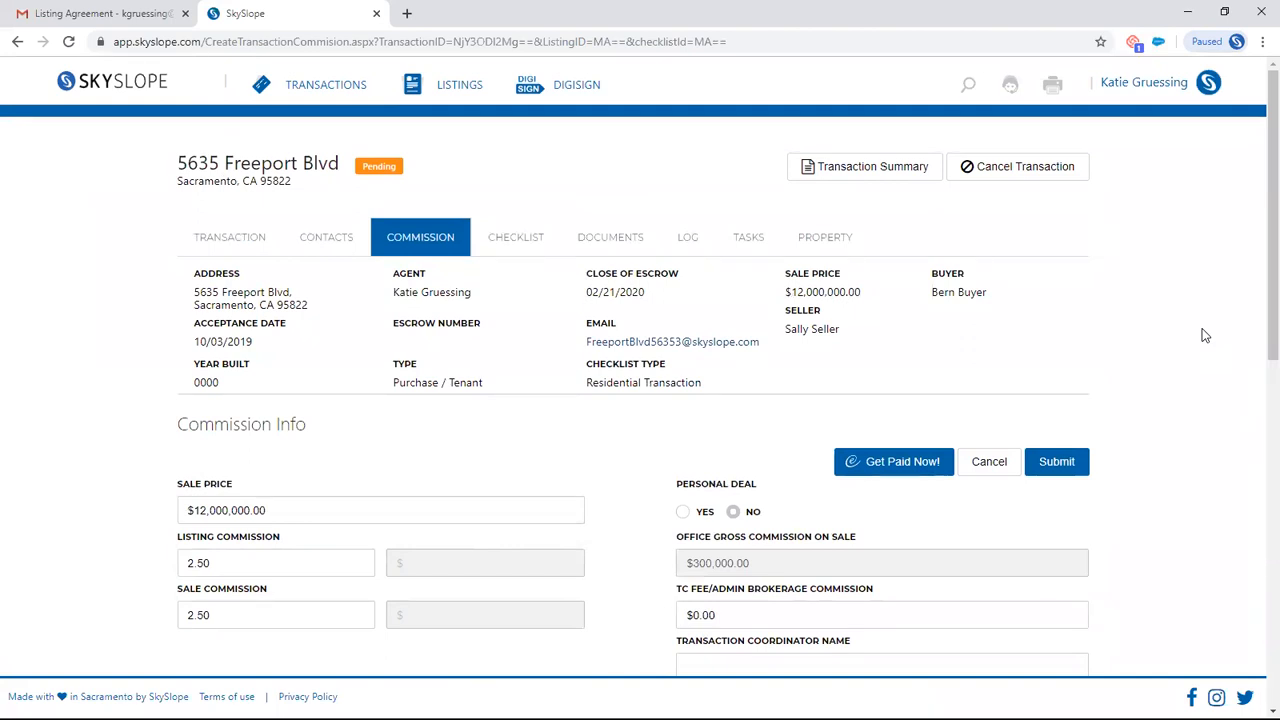
# - Review the transaction's Sales Documentation checklist and open its documents list
pyautogui.click(536, 252)
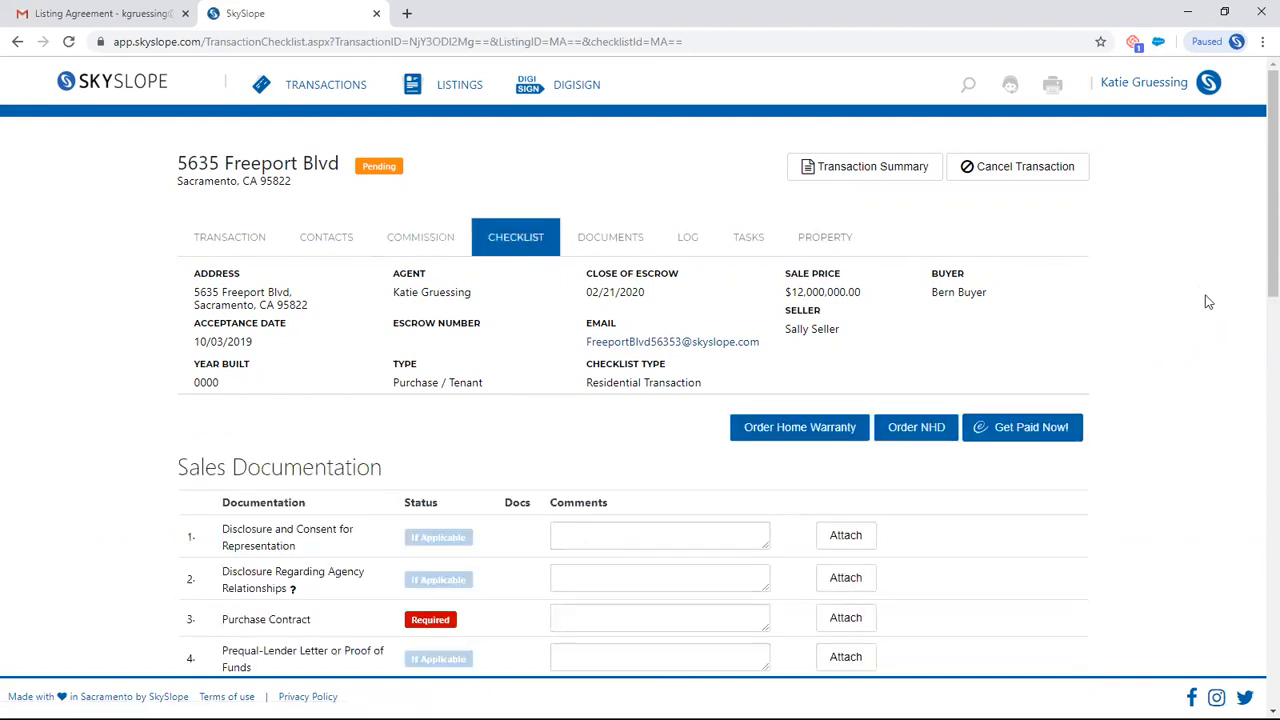
pyautogui.scroll(-1, 1258, 192)
pyautogui.scroll(-2, 1258, 192)
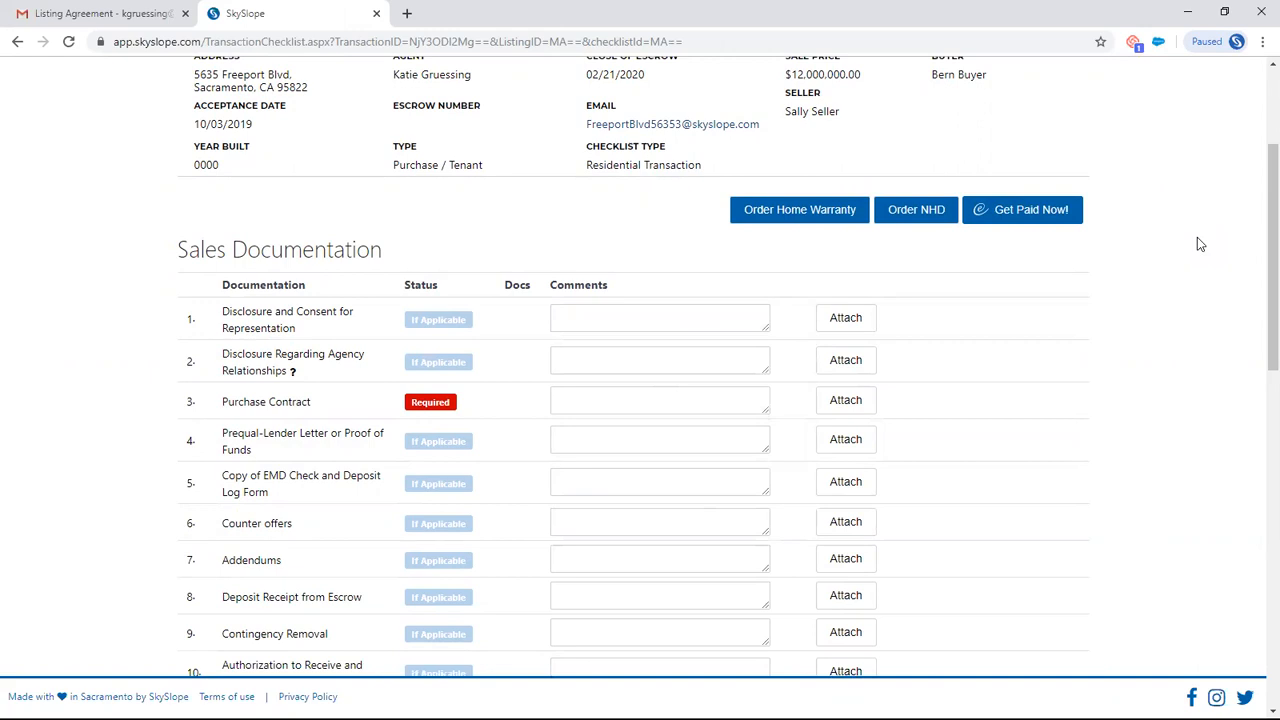
pyautogui.scroll(3, 1220, 268)
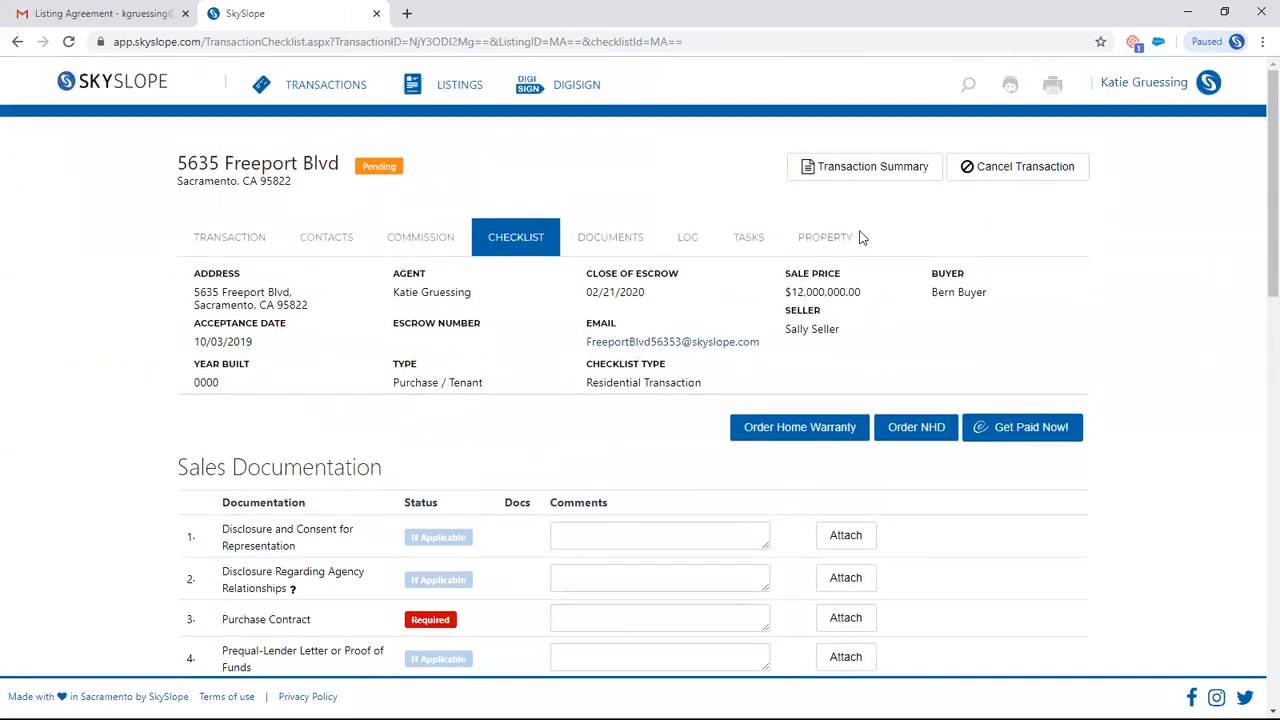
pyautogui.click(628, 242)
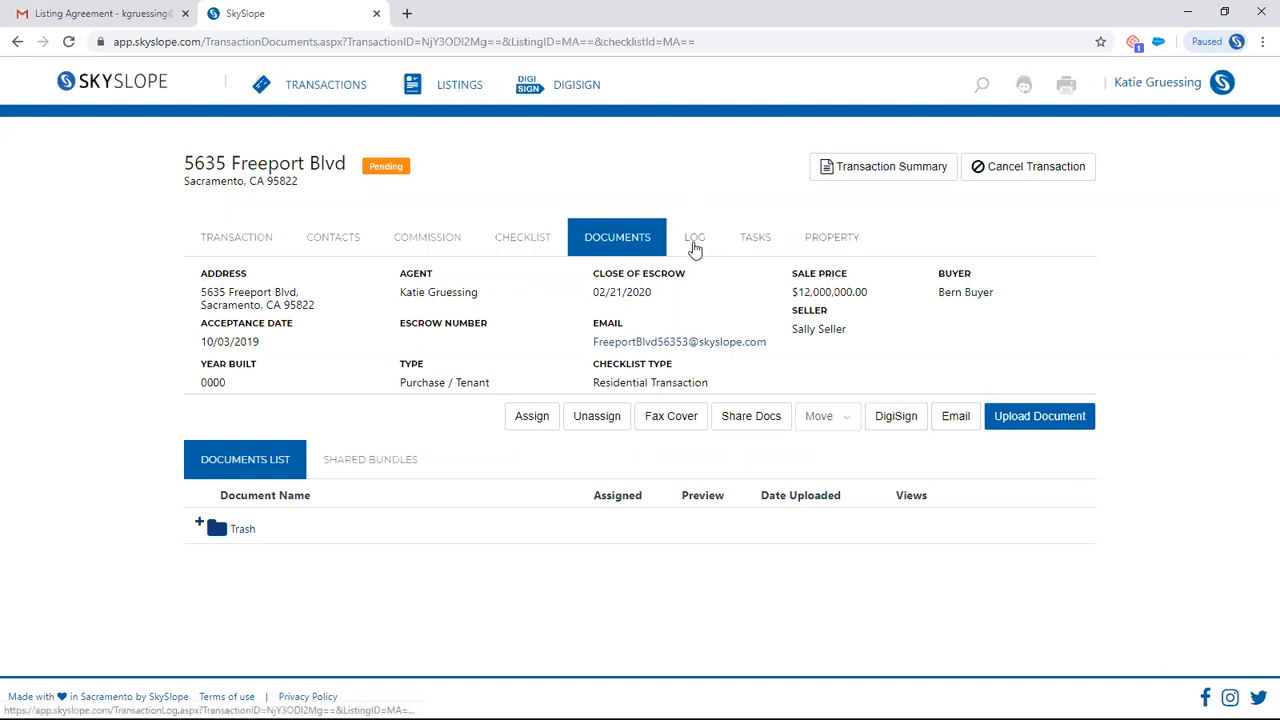
# - Open the transaction's log and review its recorded activity entries
pyautogui.click(700, 243)
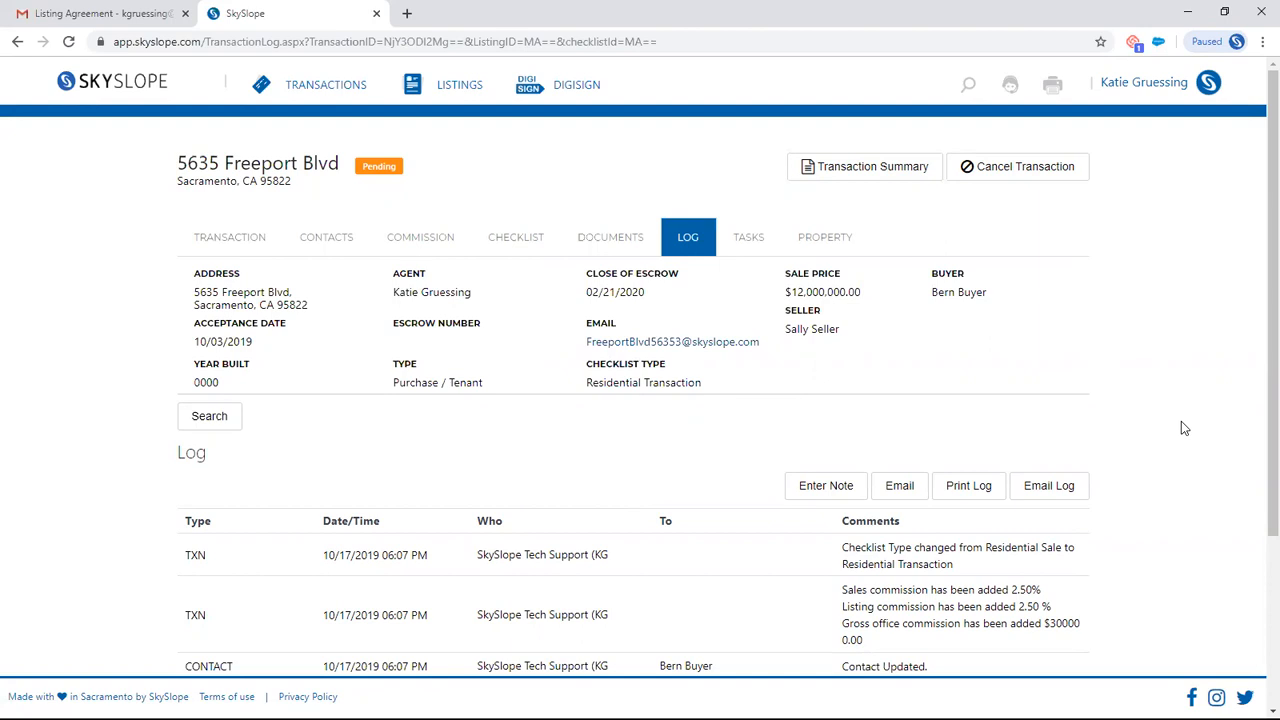
pyautogui.scroll(-1, 1181, 421)
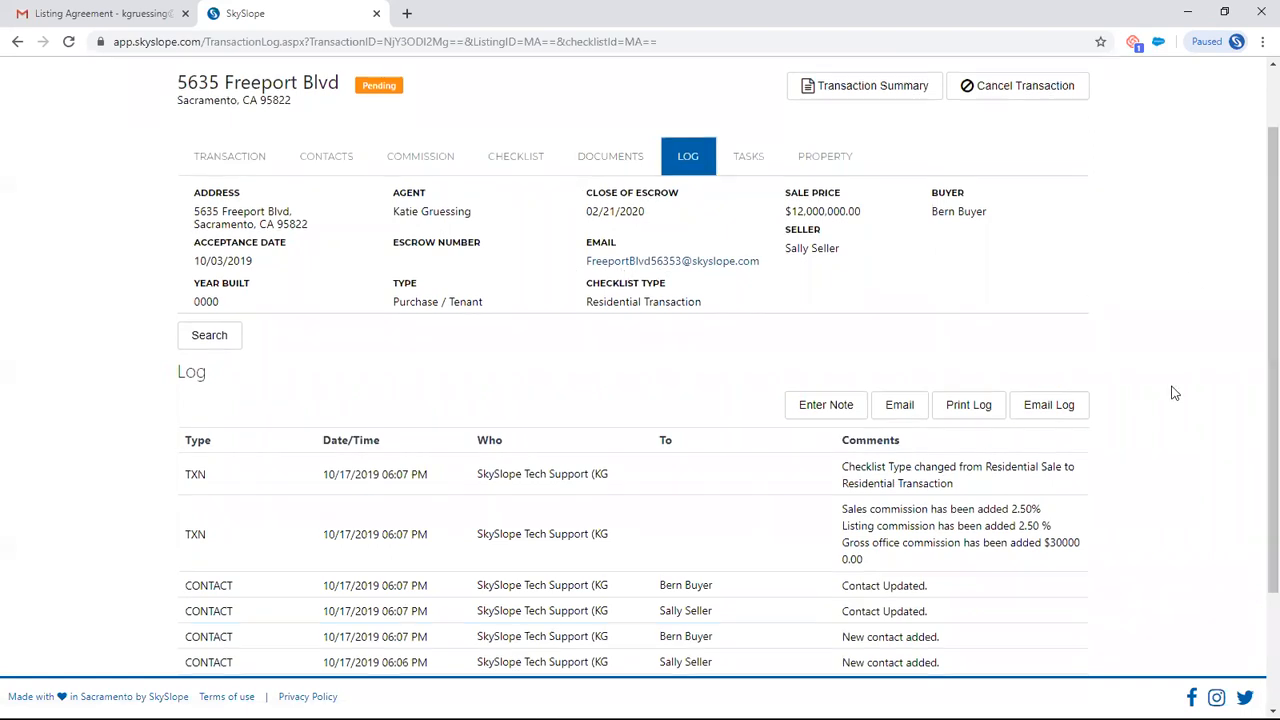
pyautogui.scroll(-3, 1174, 393)
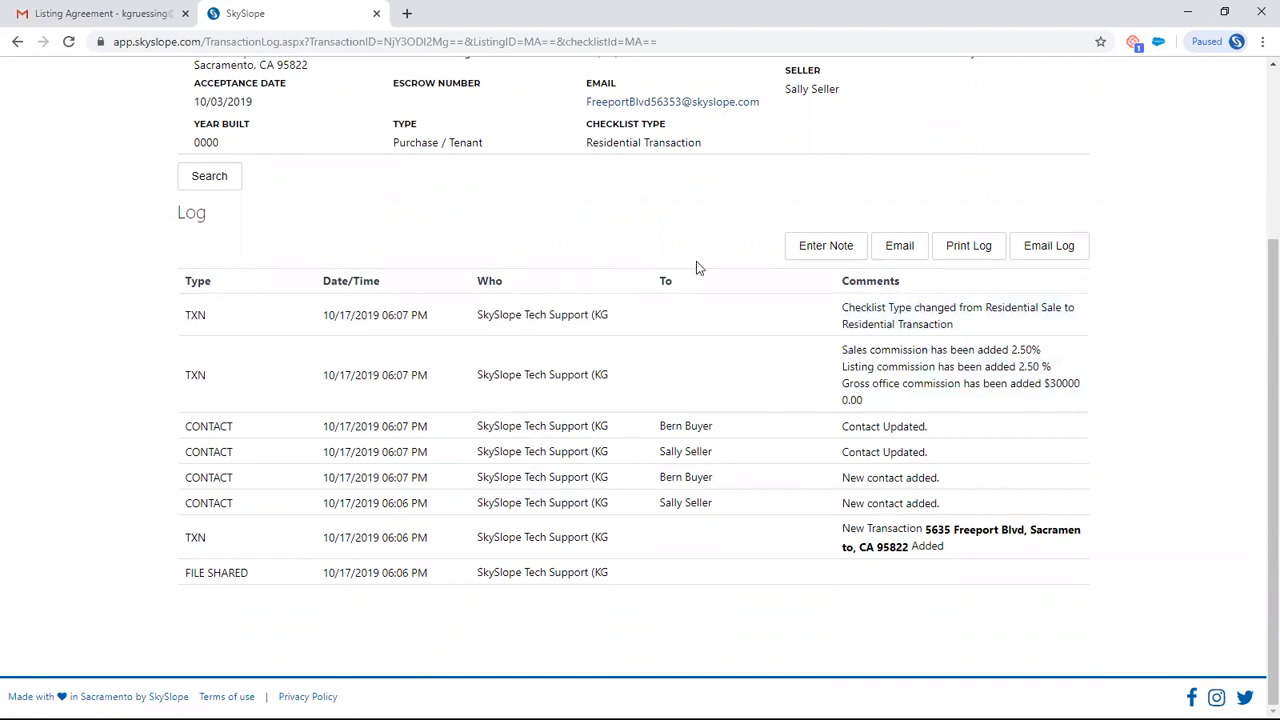
pyautogui.scroll(2, 1198, 358)
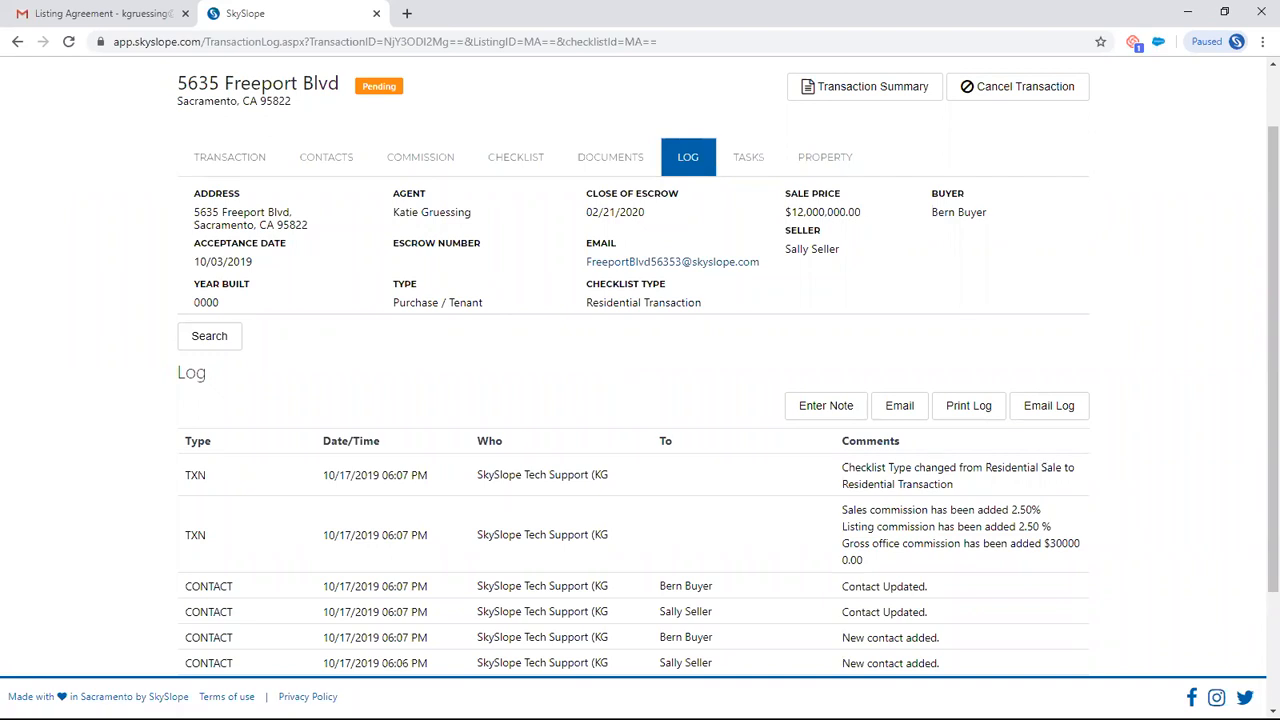
# - Start a new task in the transaction's tasks and set it due 3 days before the closing date
pyautogui.click(748, 160)
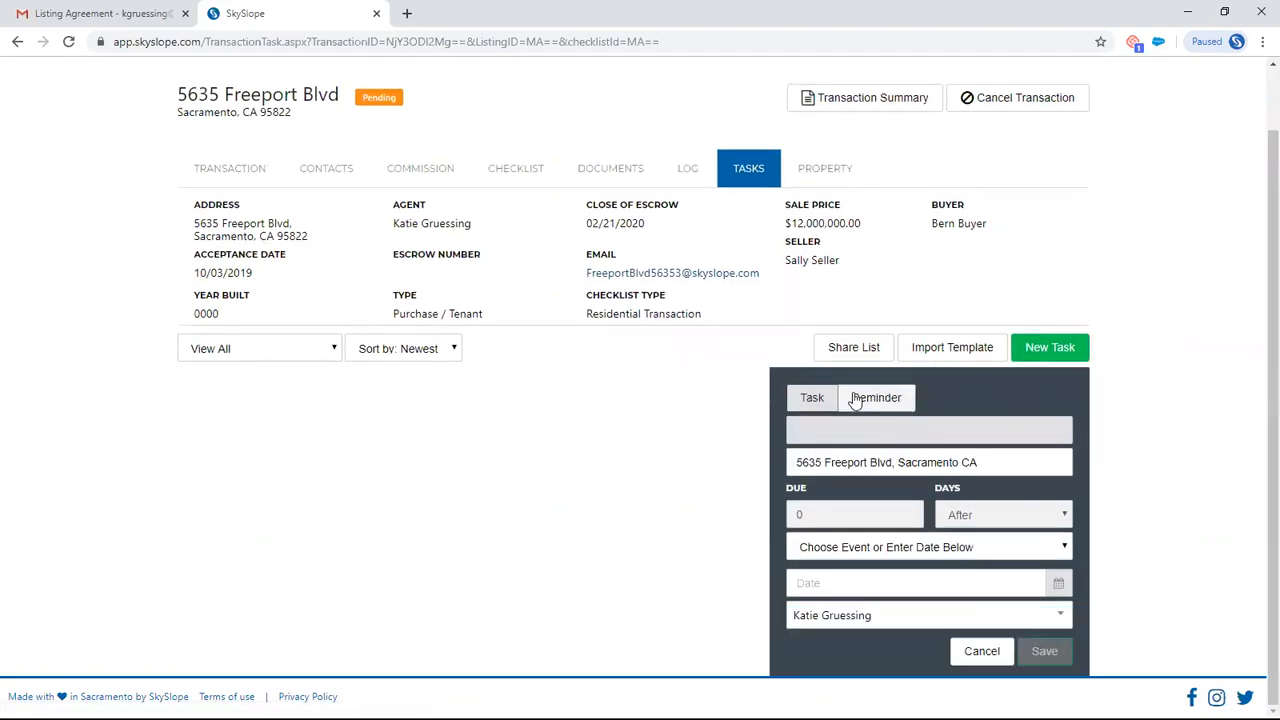
pyautogui.click(951, 548)
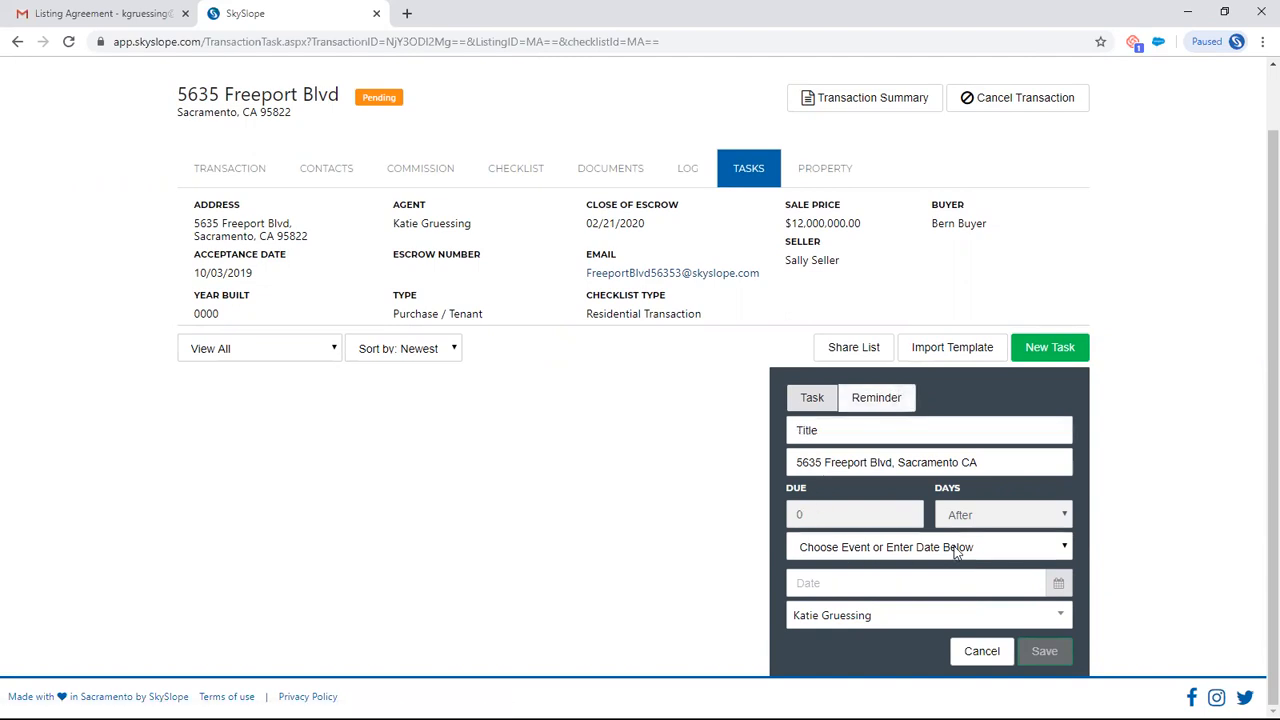
pyautogui.click(897, 612)
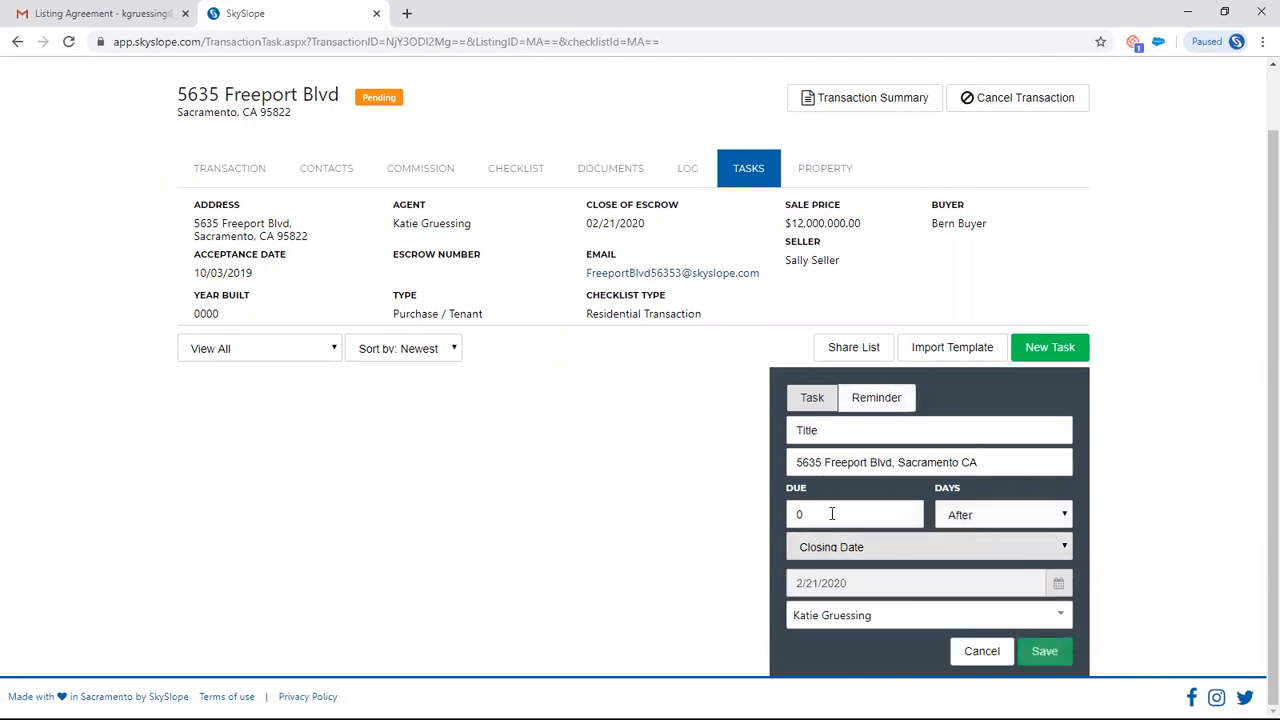
pyautogui.click(832, 512)
pyautogui.write('3')
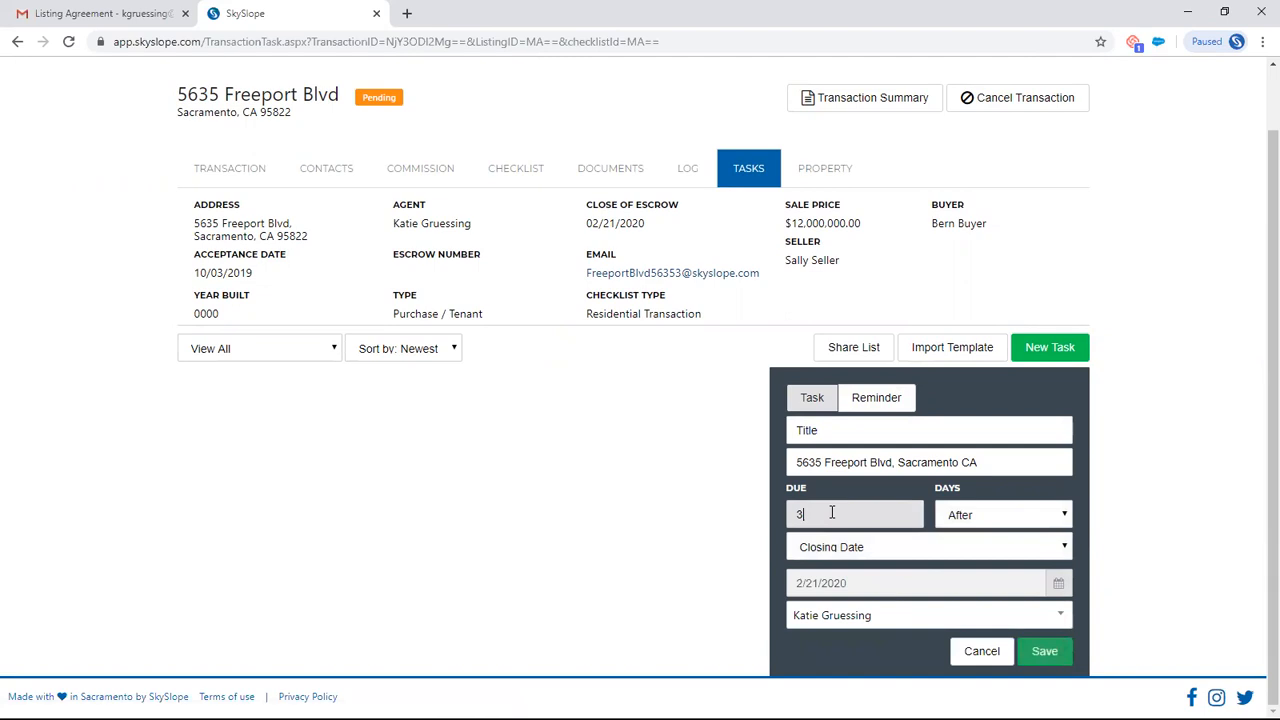
pyautogui.click(980, 524)
pyautogui.click(979, 551)
# - Title the new task "Thank you Note!"
pyautogui.click(947, 438)
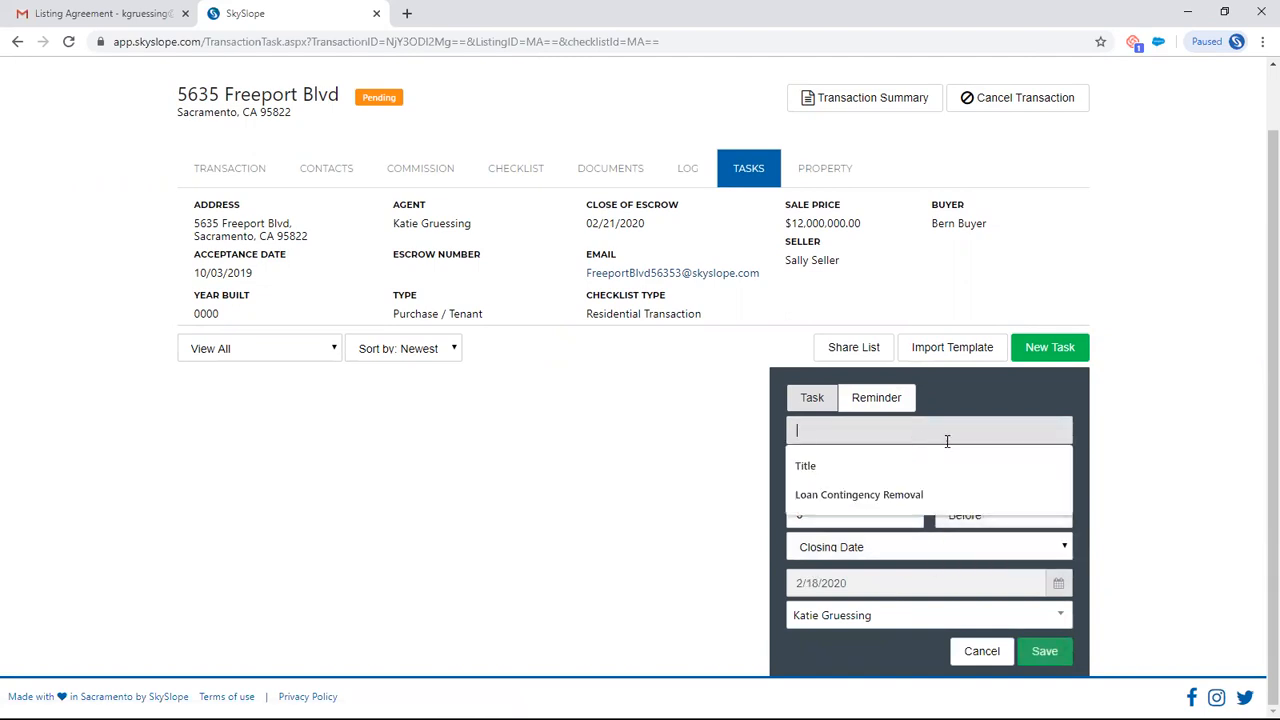
pyautogui.write('Thank you NOte')
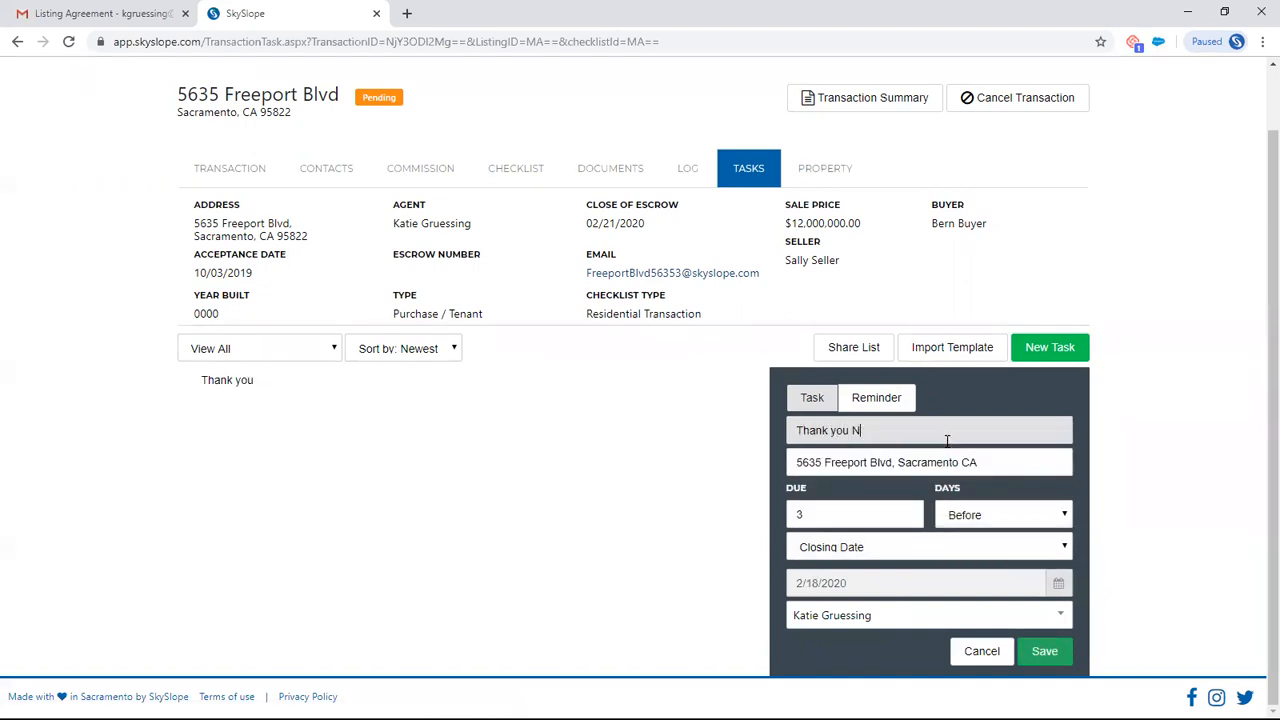
pyautogui.press('BackSpace')
pyautogui.press('BackSpace')
pyautogui.press('BackSpace')
pyautogui.write('ote')
pyautogui.scroll(2, 1197, 405)
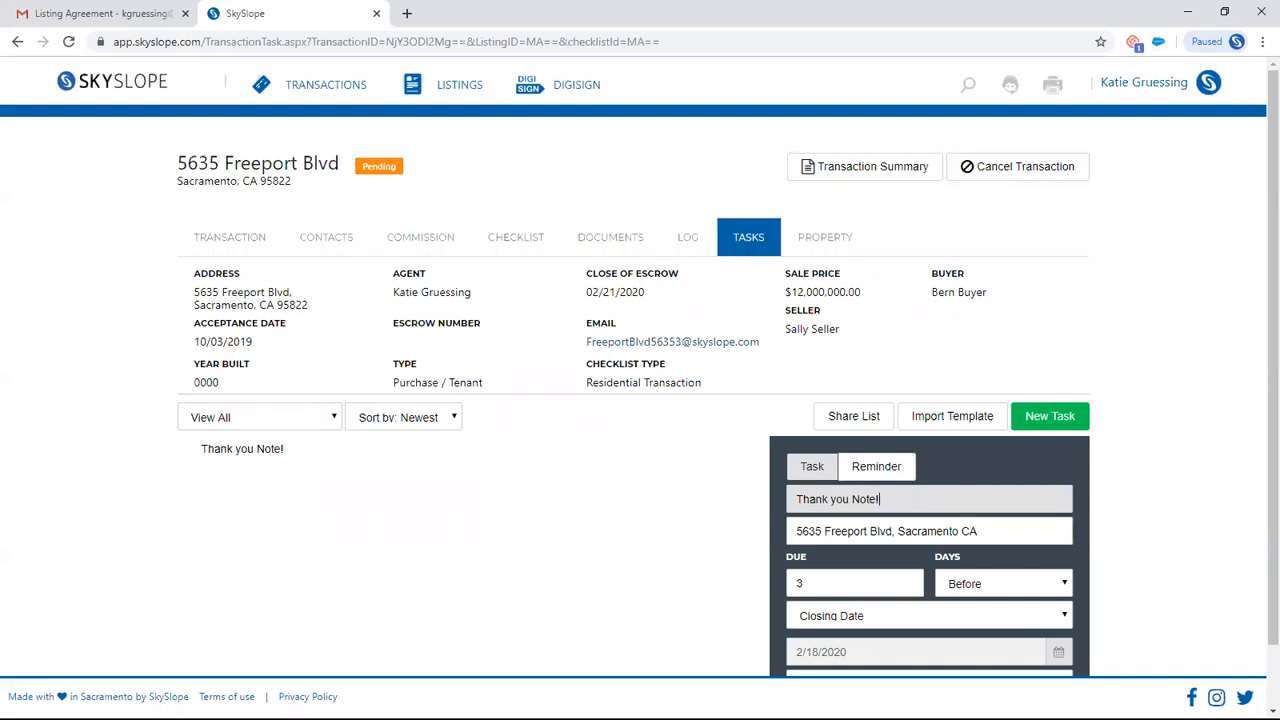
# - Open the Manage Transactions page from the home dashboard and review its pending transactions and the Closed Transactions to be Archived section
pyautogui.click(147, 90)
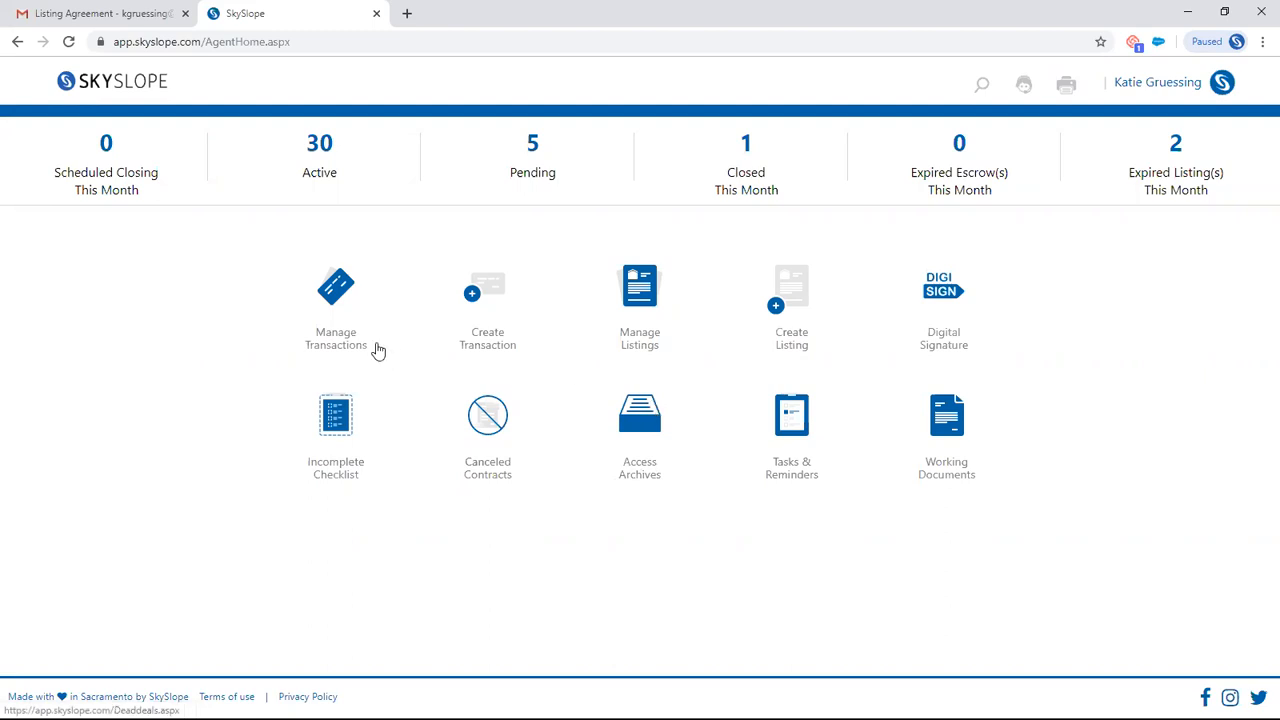
pyautogui.click(338, 288)
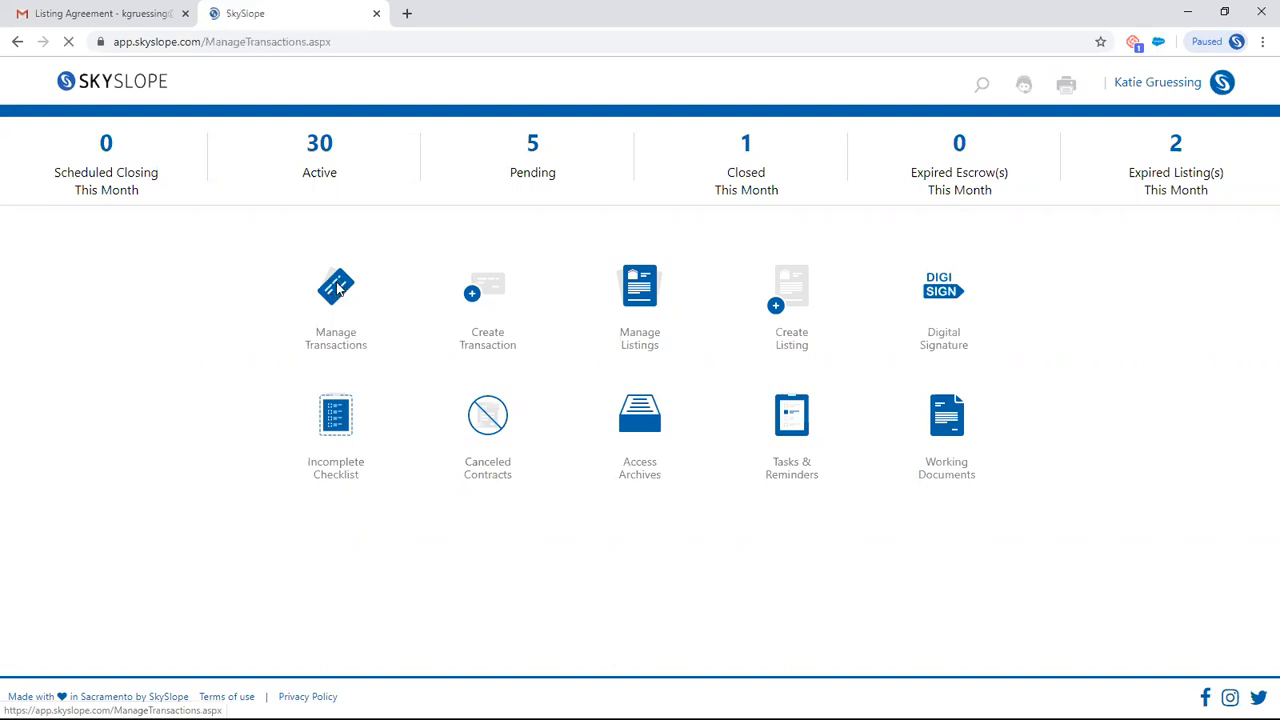
pyautogui.moveTo(180, 152); pyautogui.dragTo(405, 168)
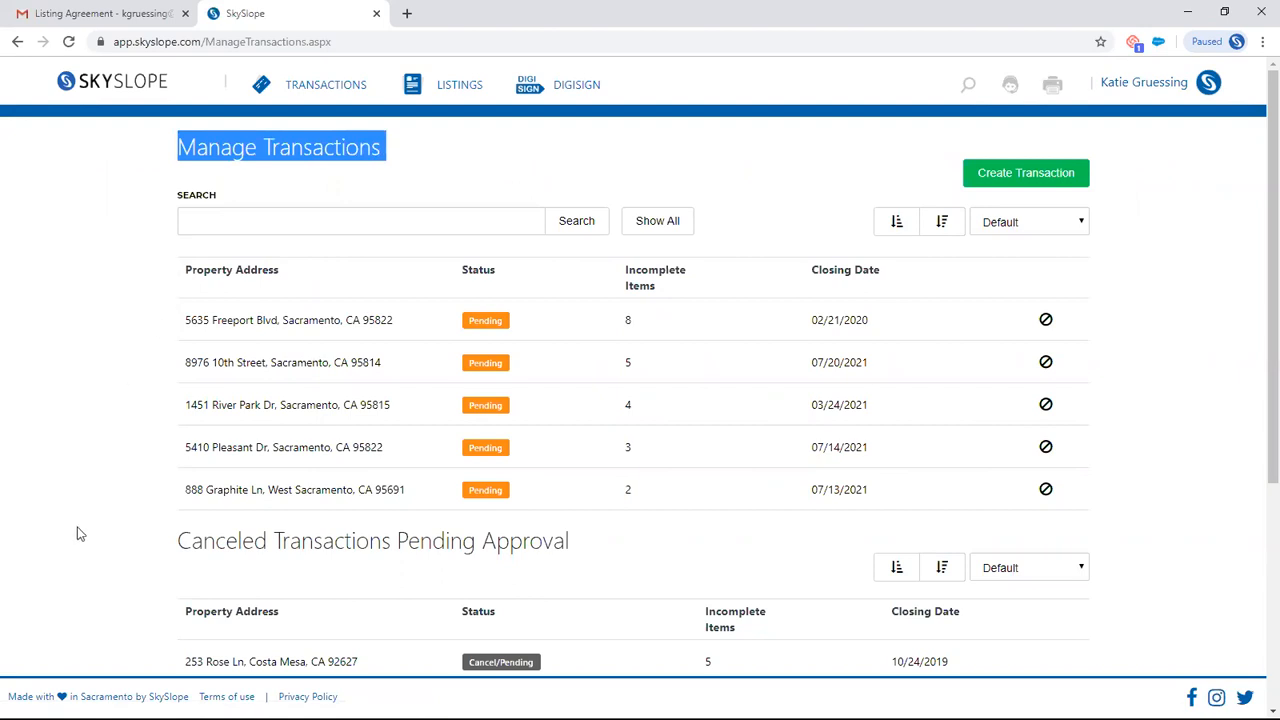
pyautogui.scroll(-5, 86, 520)
pyautogui.moveTo(179, 441); pyautogui.dragTo(230, 470)
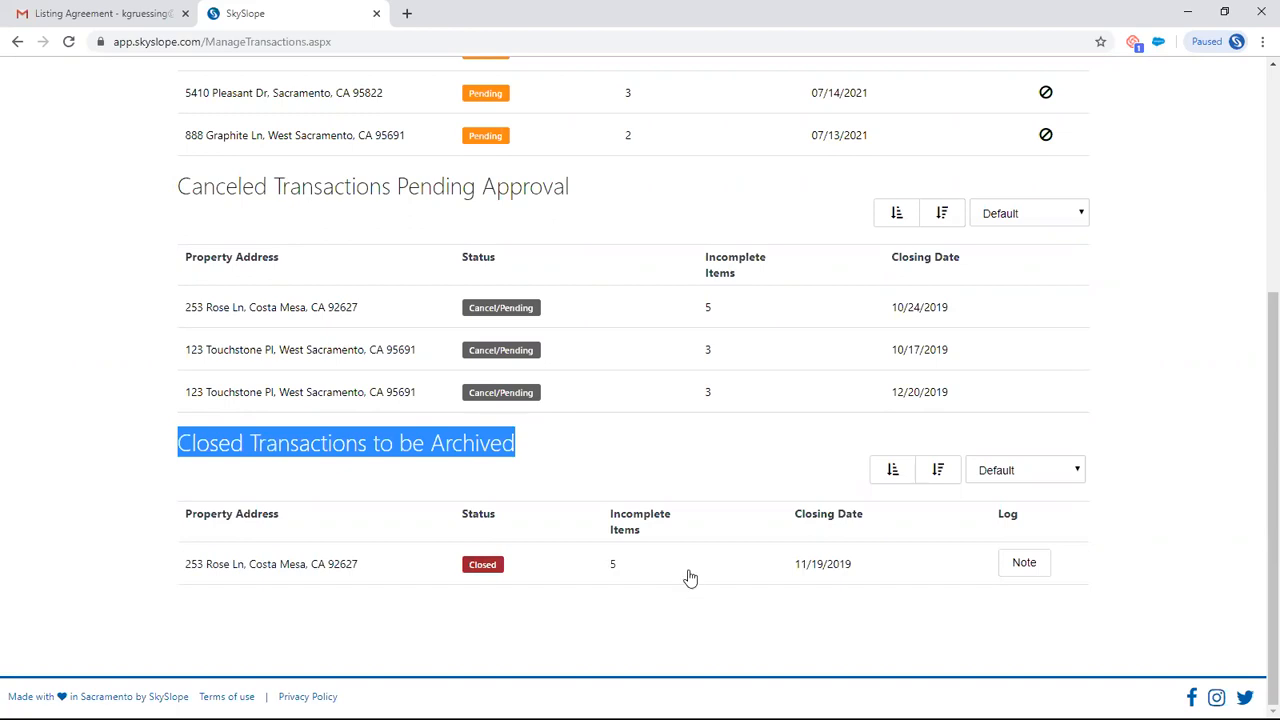
# - Review the pending transactions list again and examine the Canceled Transactions Pending Approval section
pyautogui.scroll(3, 1144, 397)
pyautogui.scroll(1, 1144, 397)
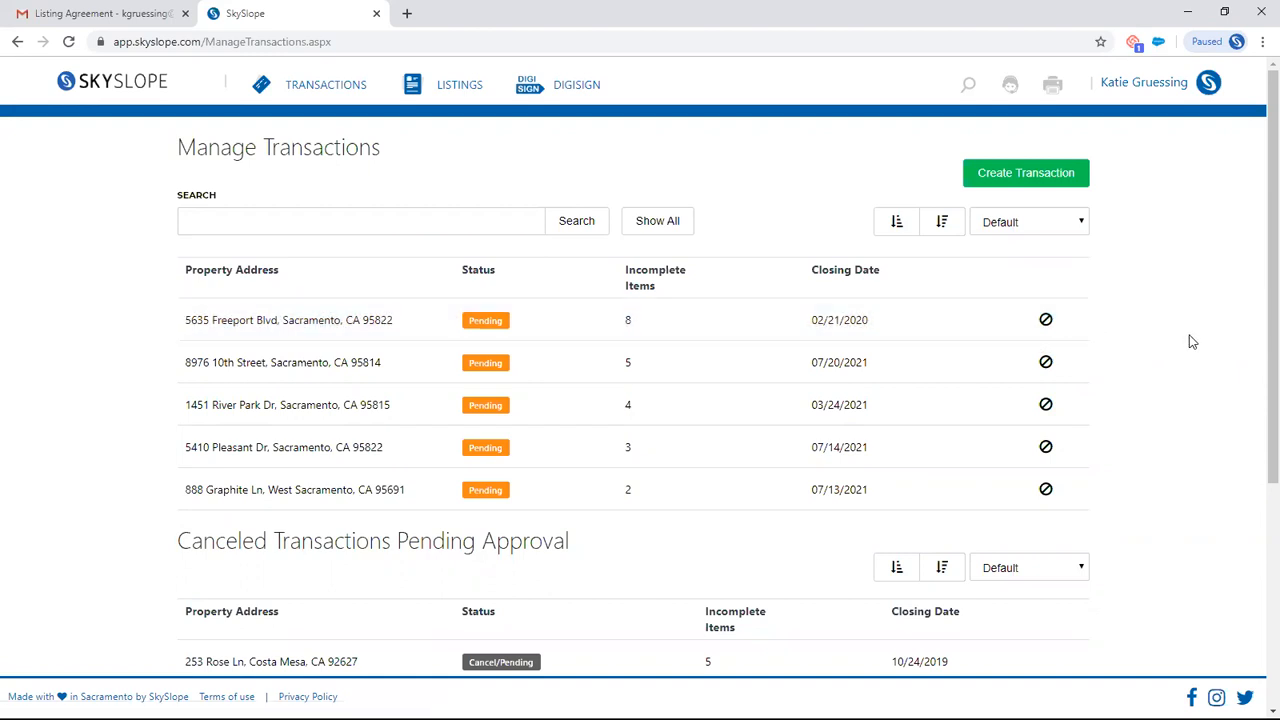
pyautogui.scroll(-2, 1155, 383)
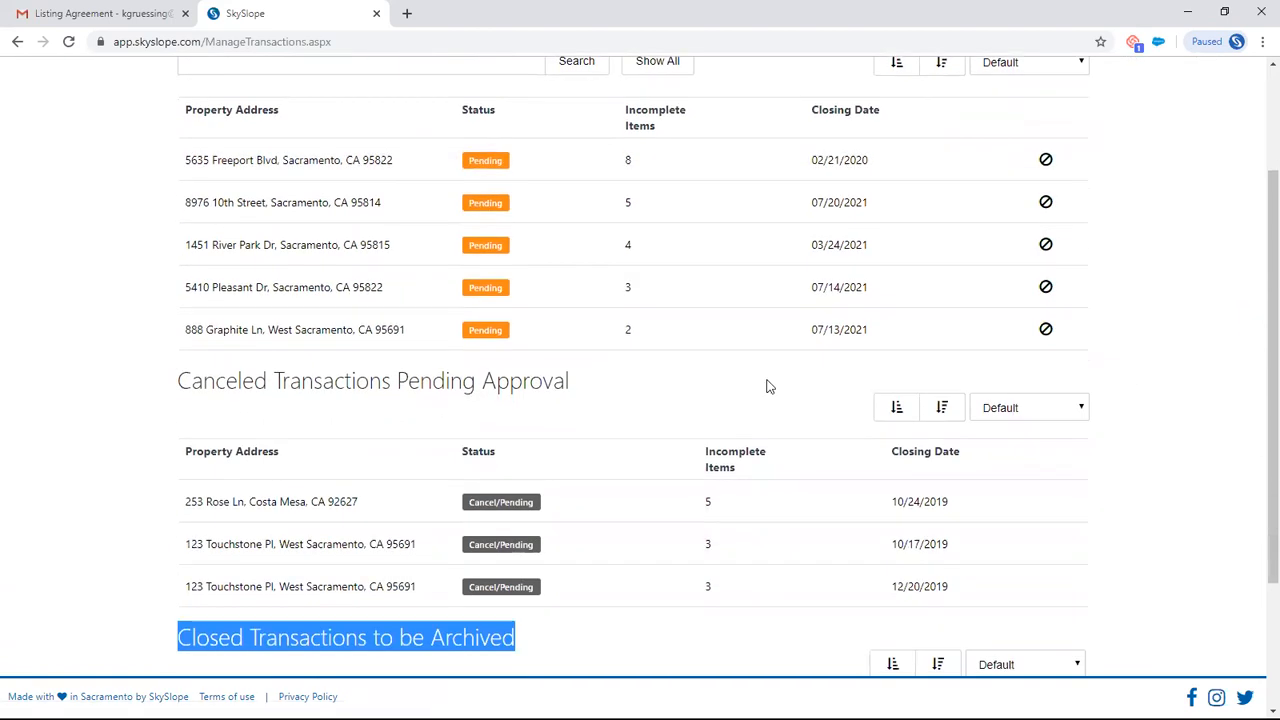
pyautogui.moveTo(177, 383); pyautogui.dragTo(1109, 418)
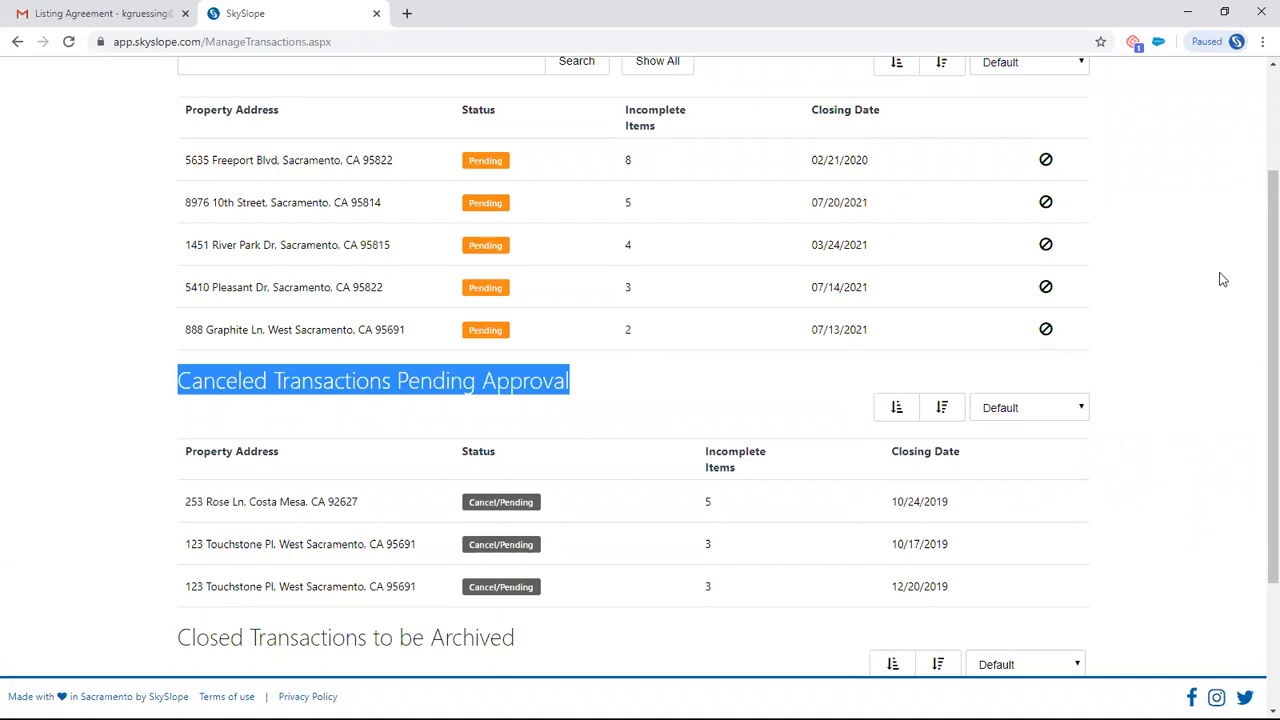
# - Open the Manage Listings page from the home dashboard, review its listings and Canceled Listings Pending Approval section, and return to the dashboard
pyautogui.scroll(2, 1220, 279)
pyautogui.click(118, 86)
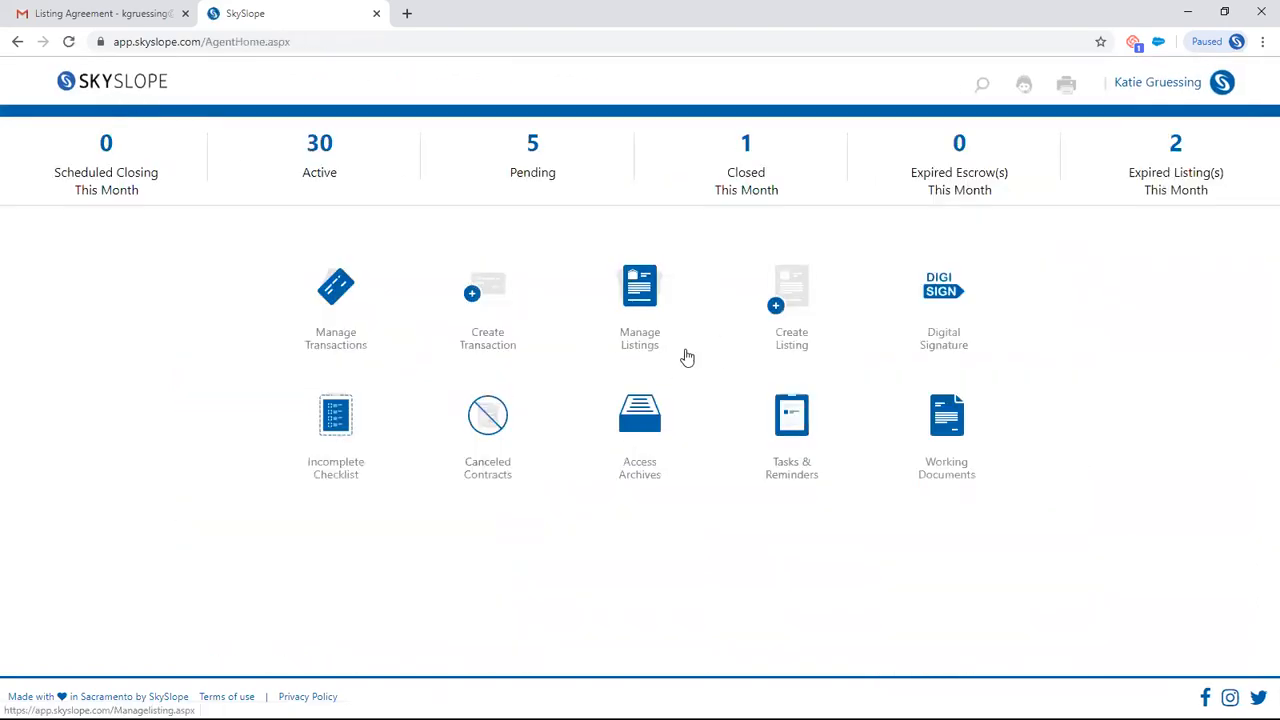
pyautogui.click(645, 289)
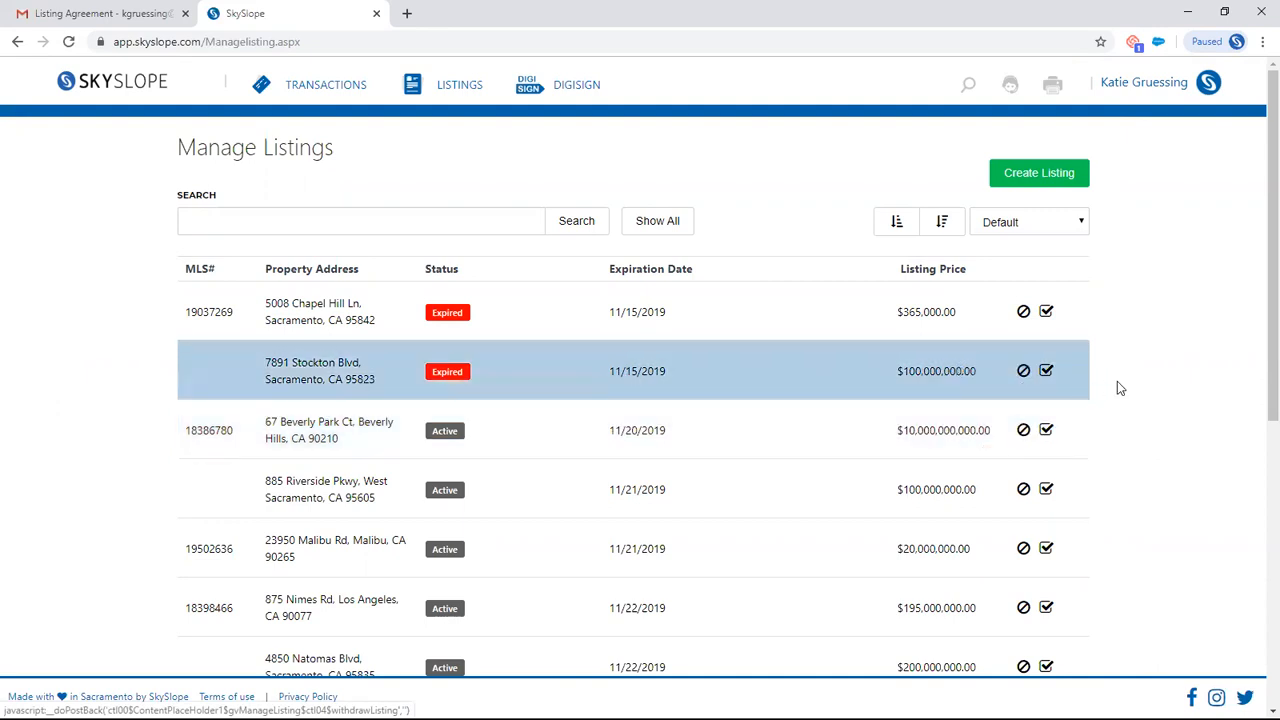
pyautogui.scroll(-2, 1165, 464)
pyautogui.scroll(-4, 1165, 473)
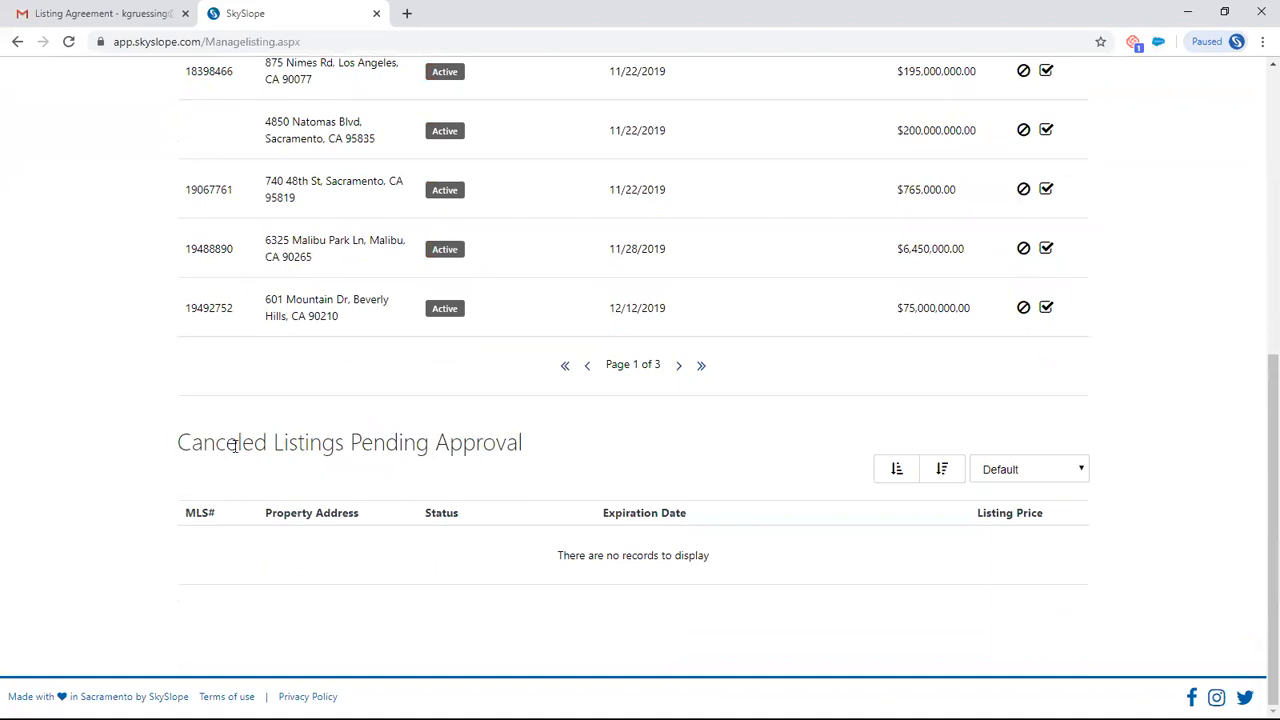
pyautogui.moveTo(234, 446); pyautogui.dragTo(525, 458)
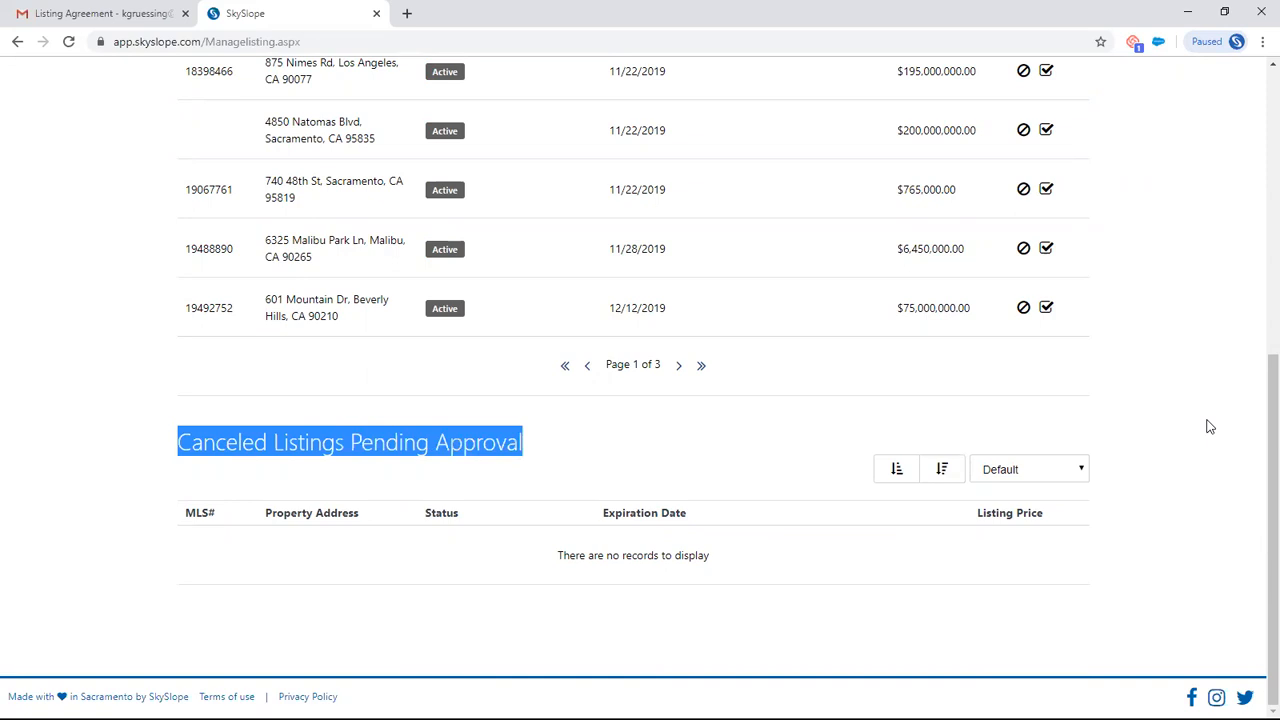
pyautogui.scroll(5, 1208, 427)
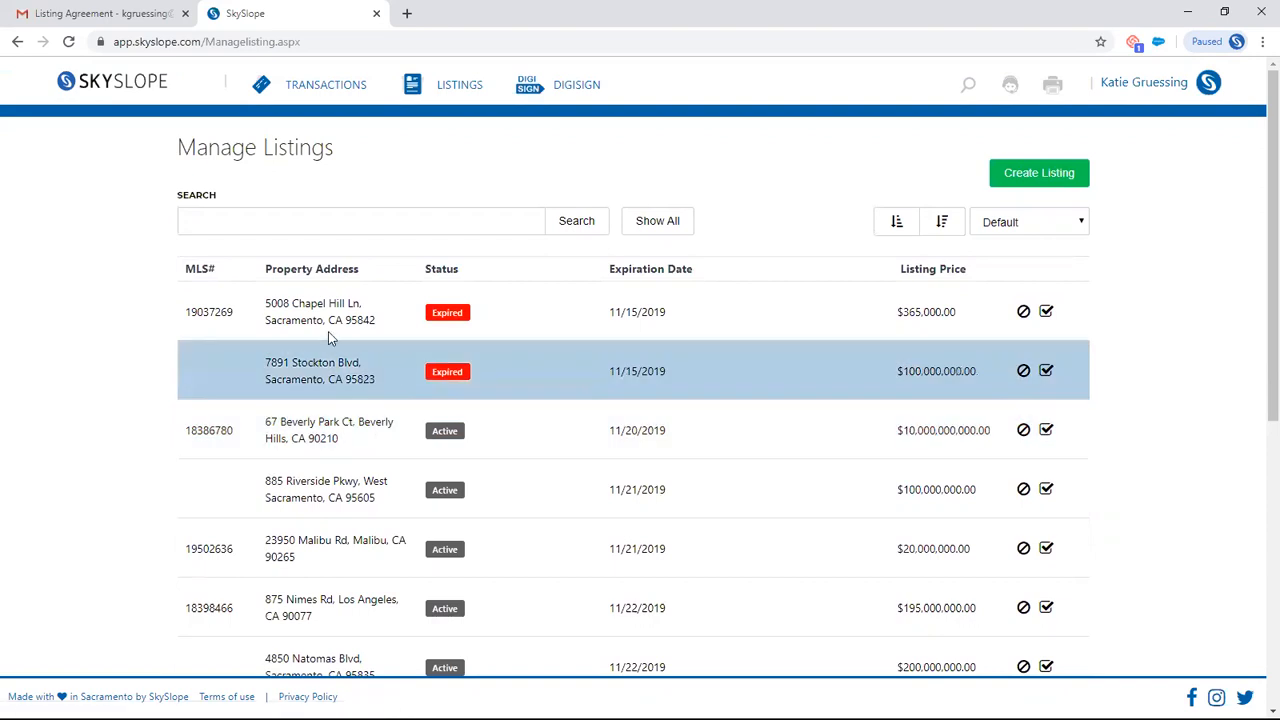
pyautogui.click(121, 88)
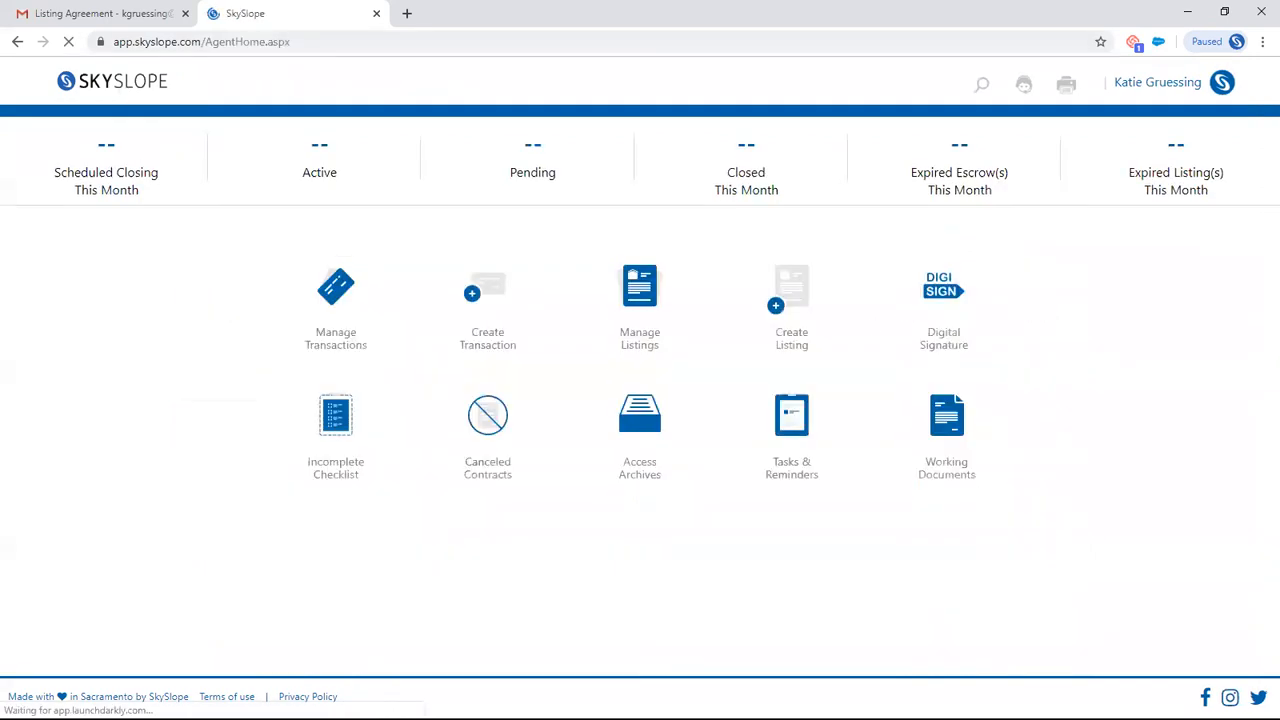
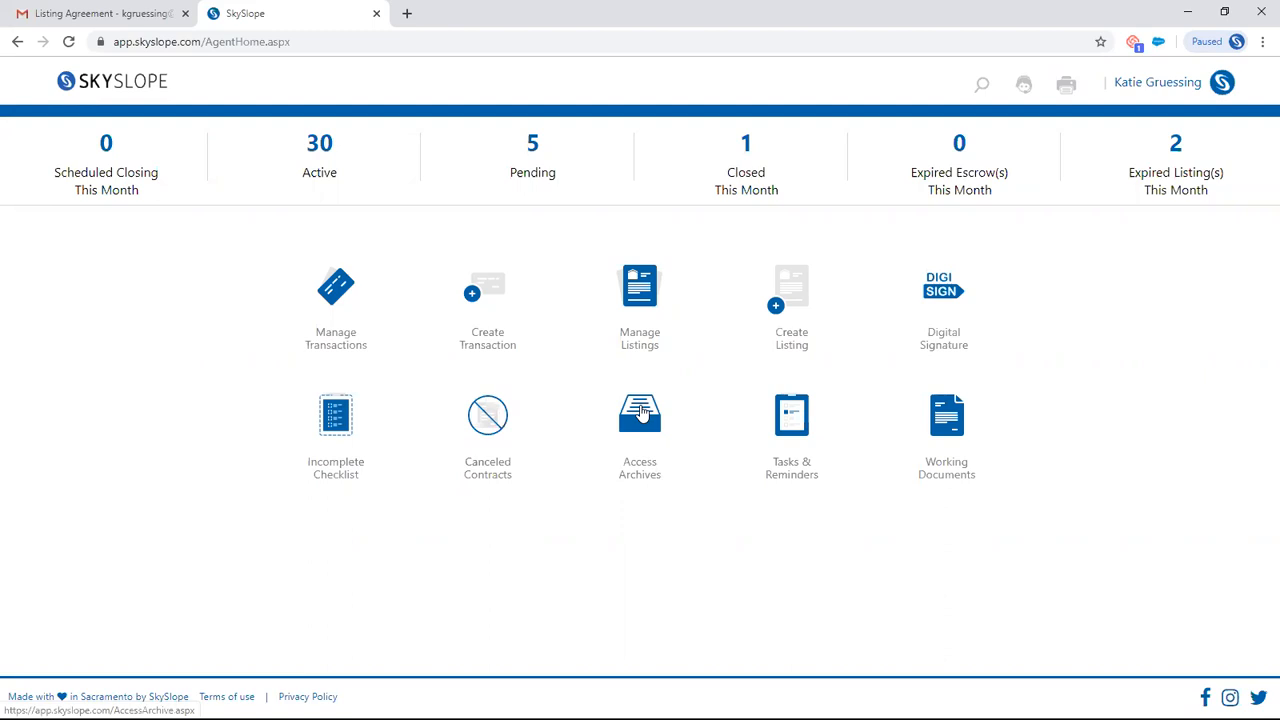
pyautogui.click(641, 413)
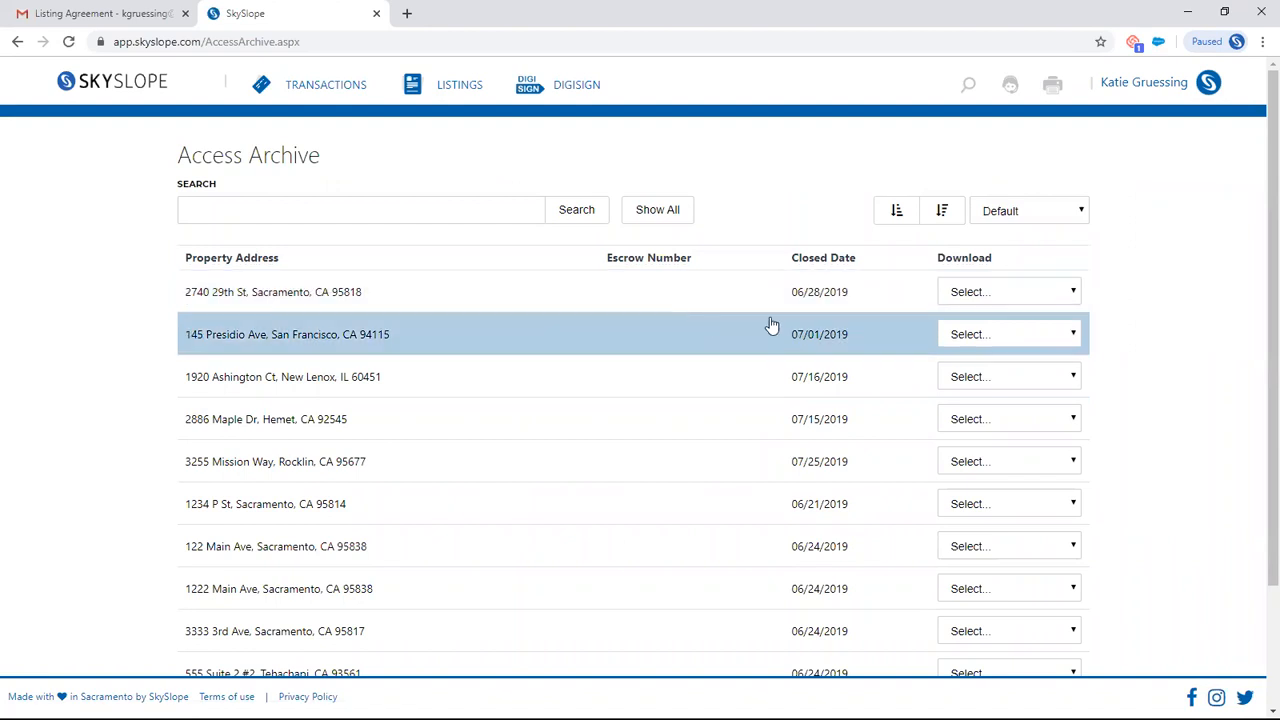
pyautogui.click(1033, 298)
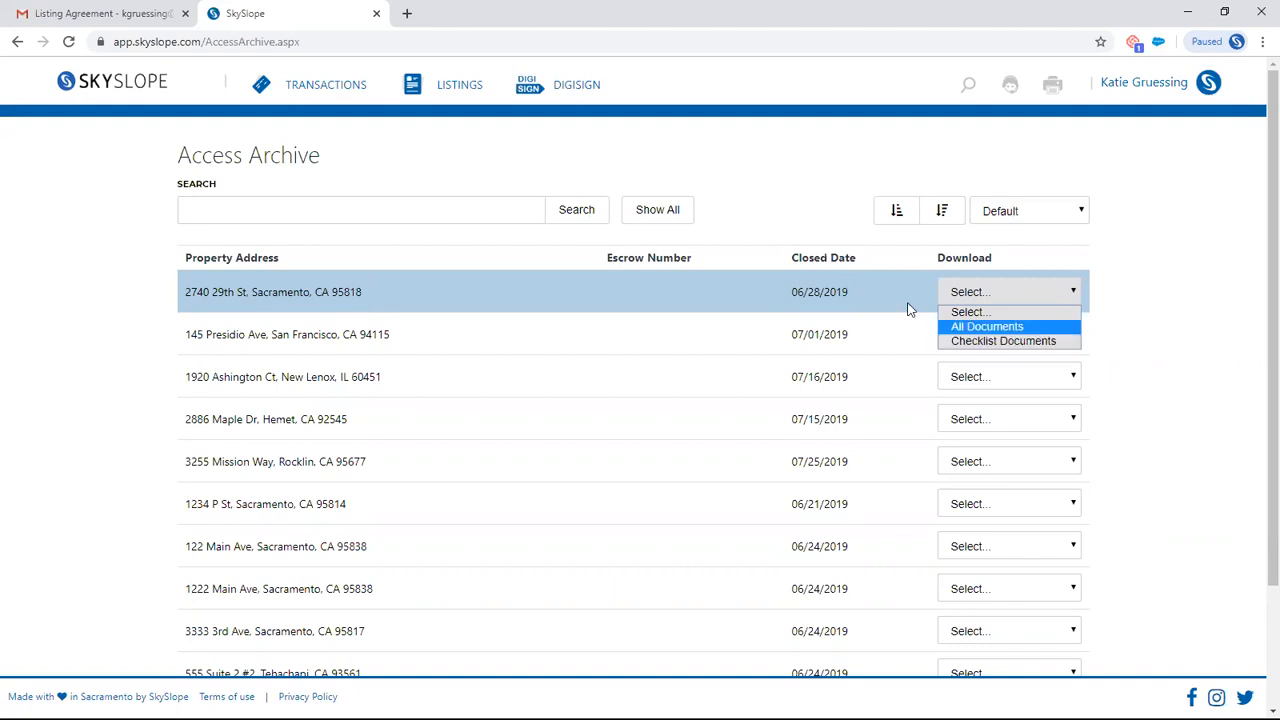
pyautogui.click(144, 84)
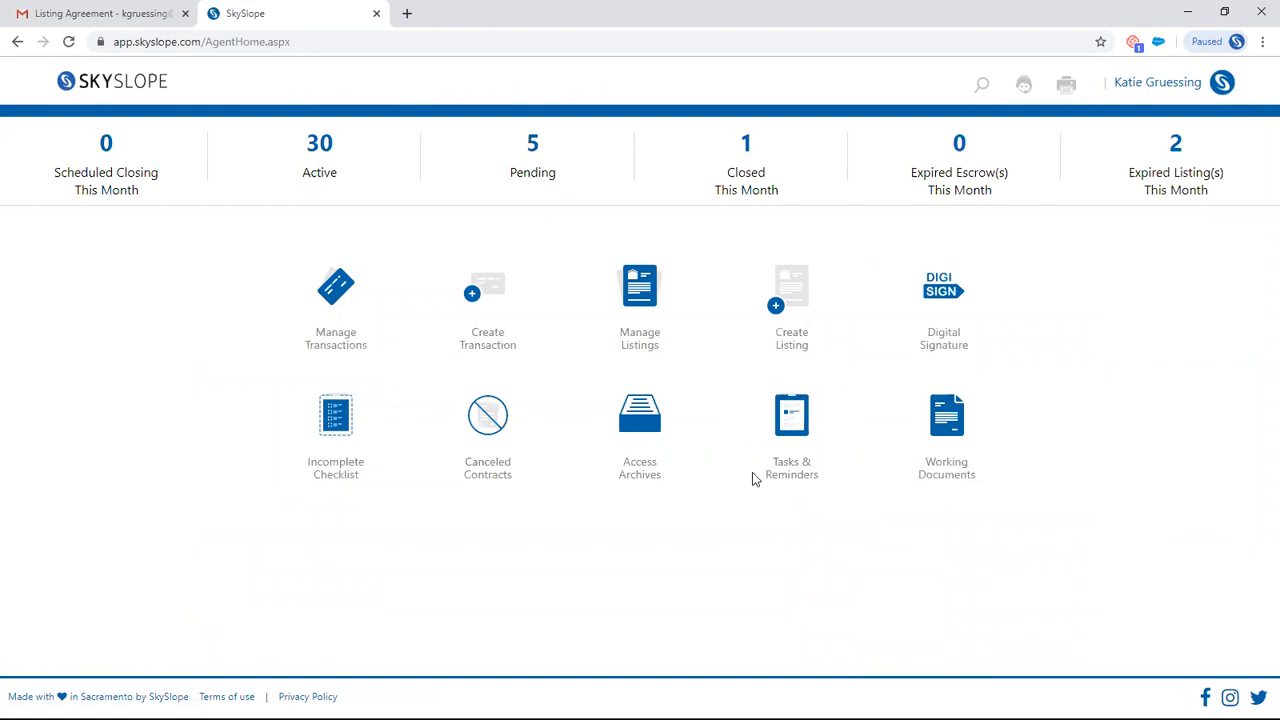
# - Open Tasks & Reminders, review the property task list and the calendar sync options, and return to the home dashboard
pyautogui.click(798, 403)
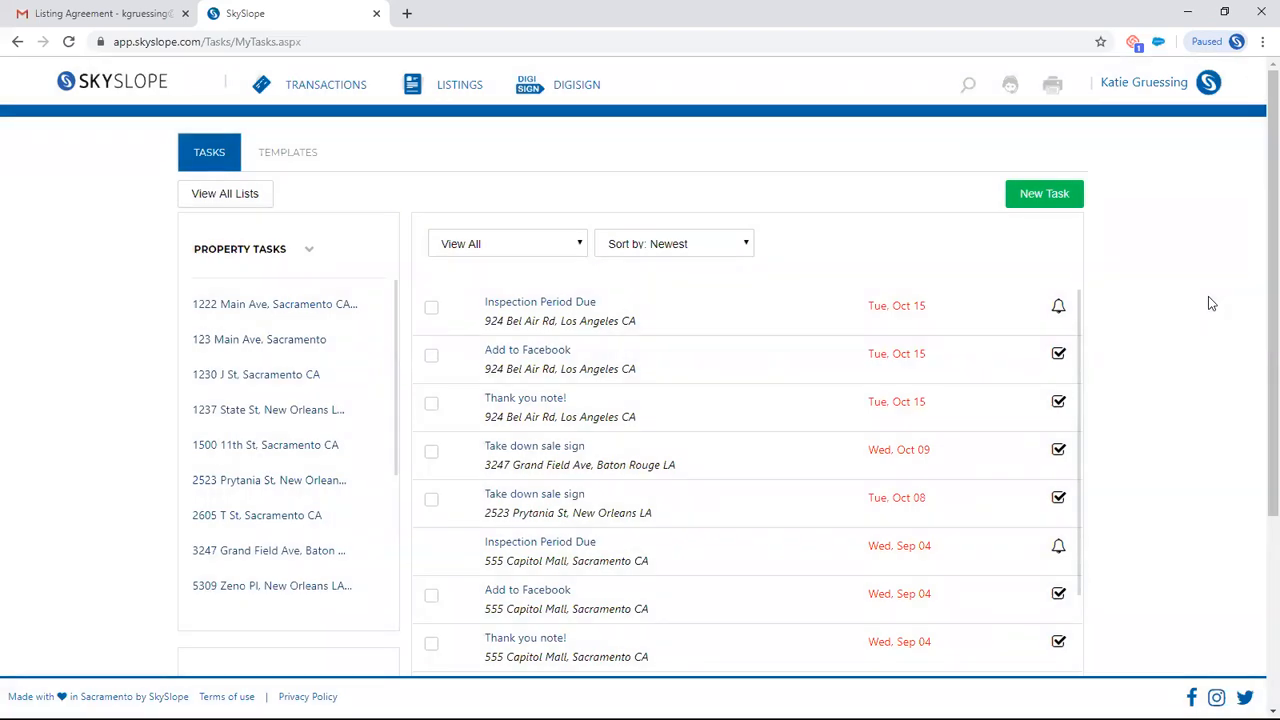
pyautogui.scroll(-1, 1186, 343)
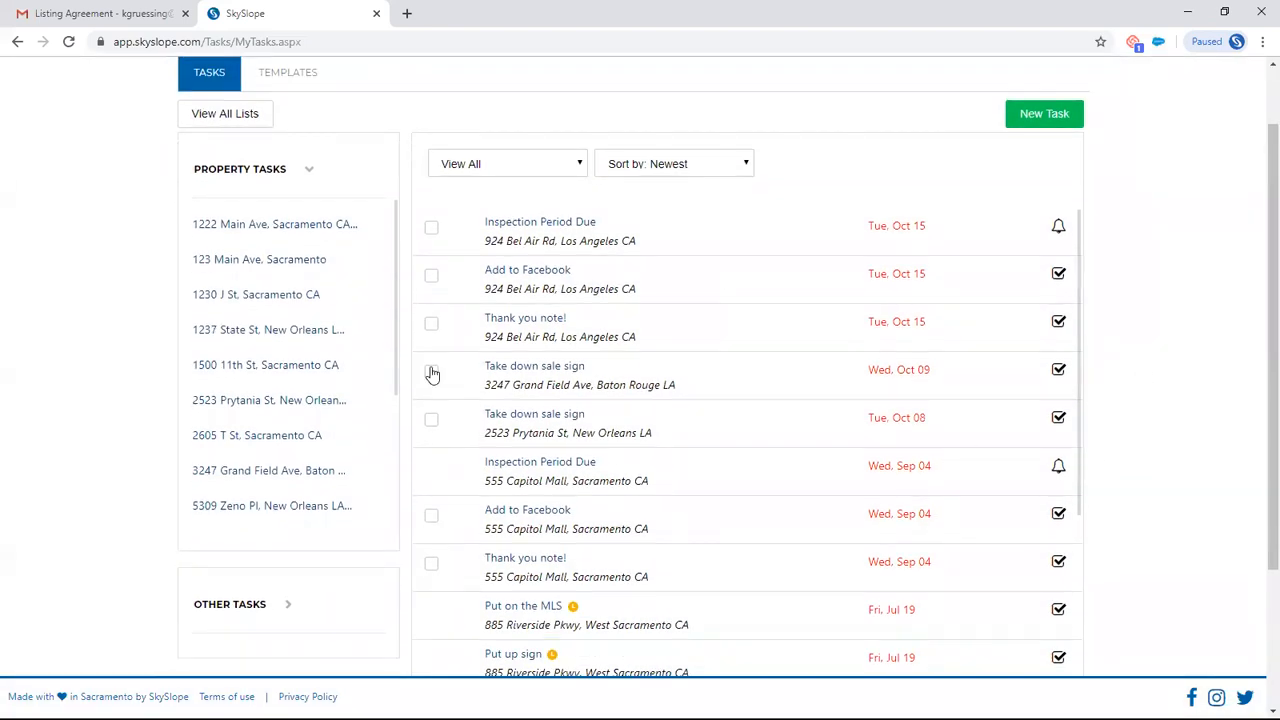
pyautogui.scroll(-2, 109, 362)
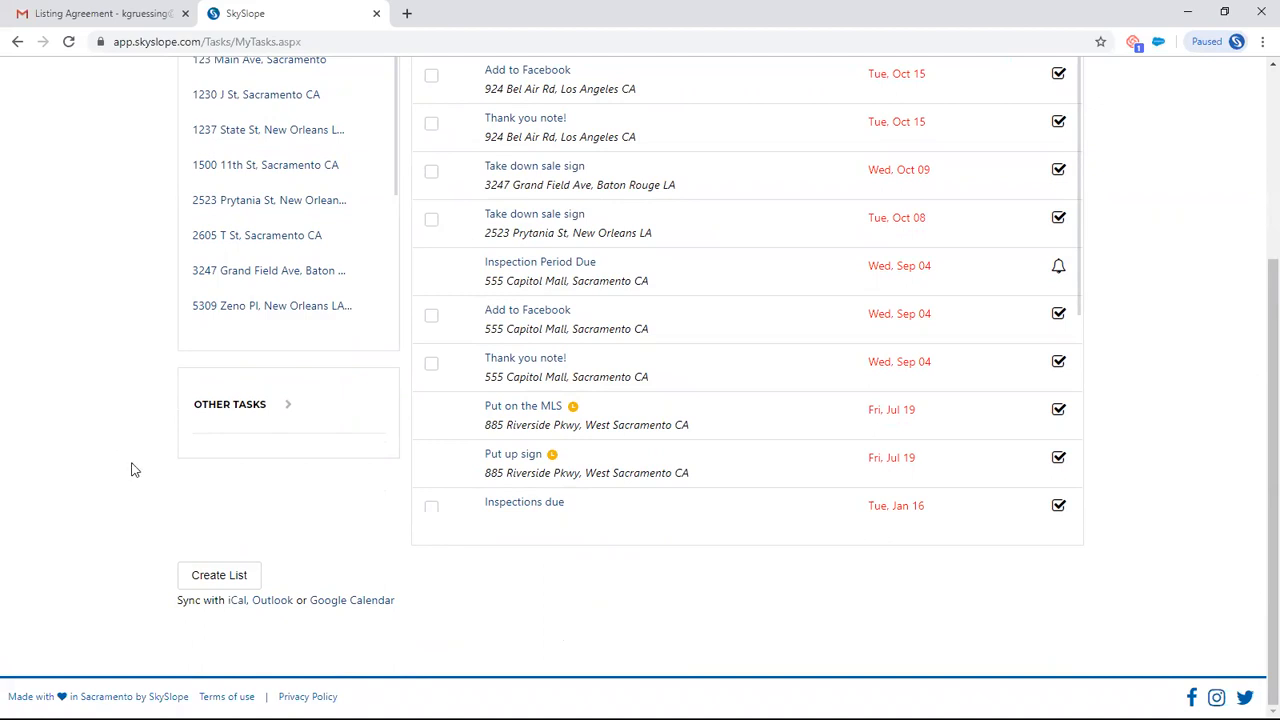
pyautogui.scroll(3, 140, 473)
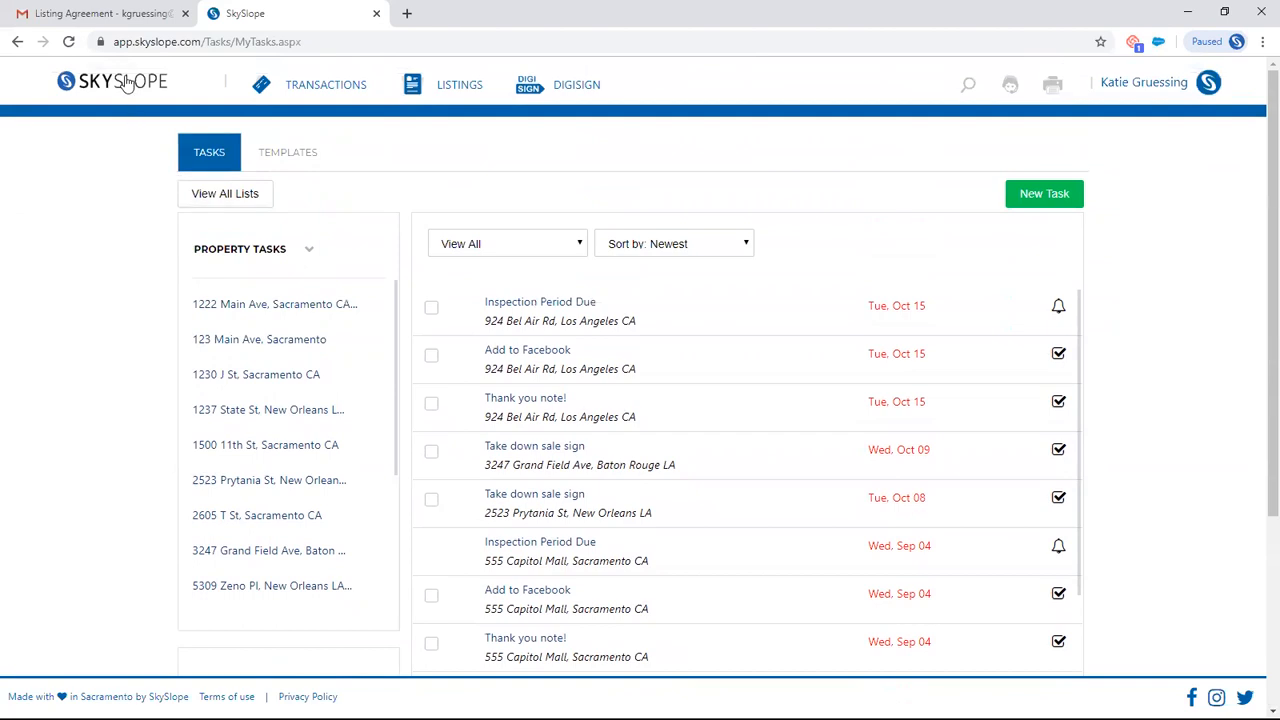
pyautogui.click(120, 82)
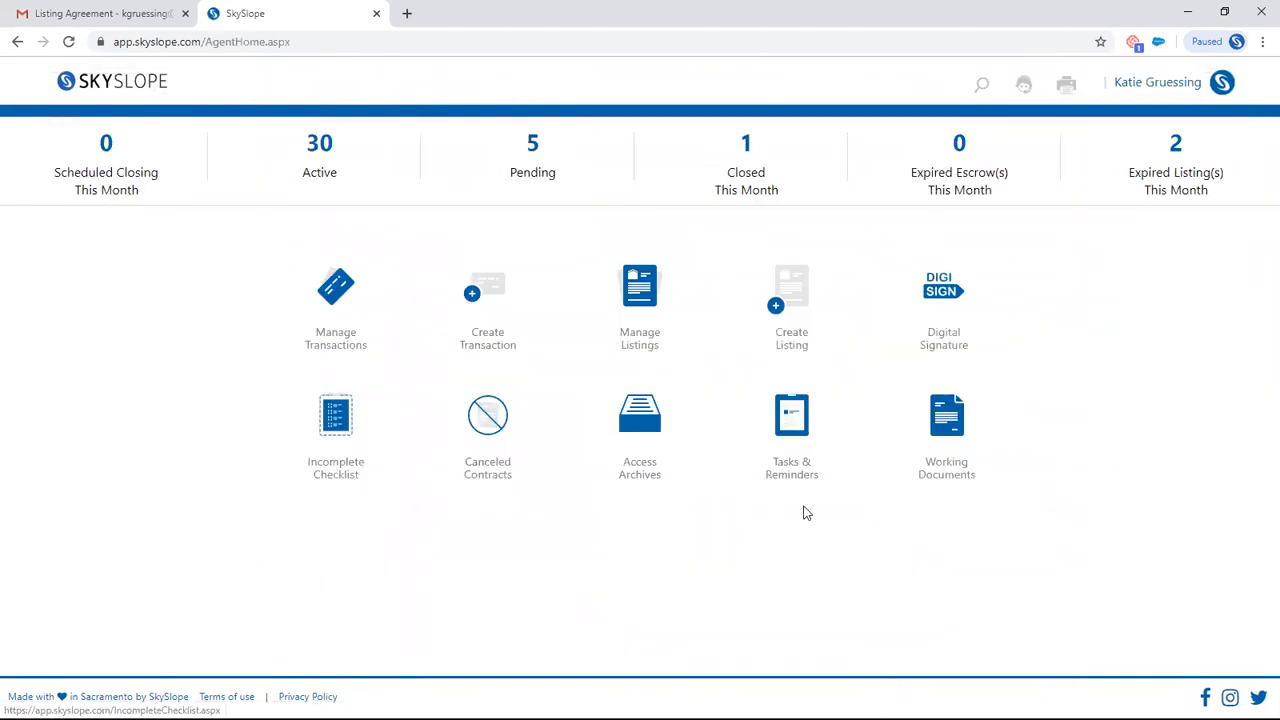
# - In Working Documents, open the first client folder, select Checklist_895.xlsx and Roster_669.xlsx to view the available document actions, and return to the dashboard
pyautogui.click(948, 425)
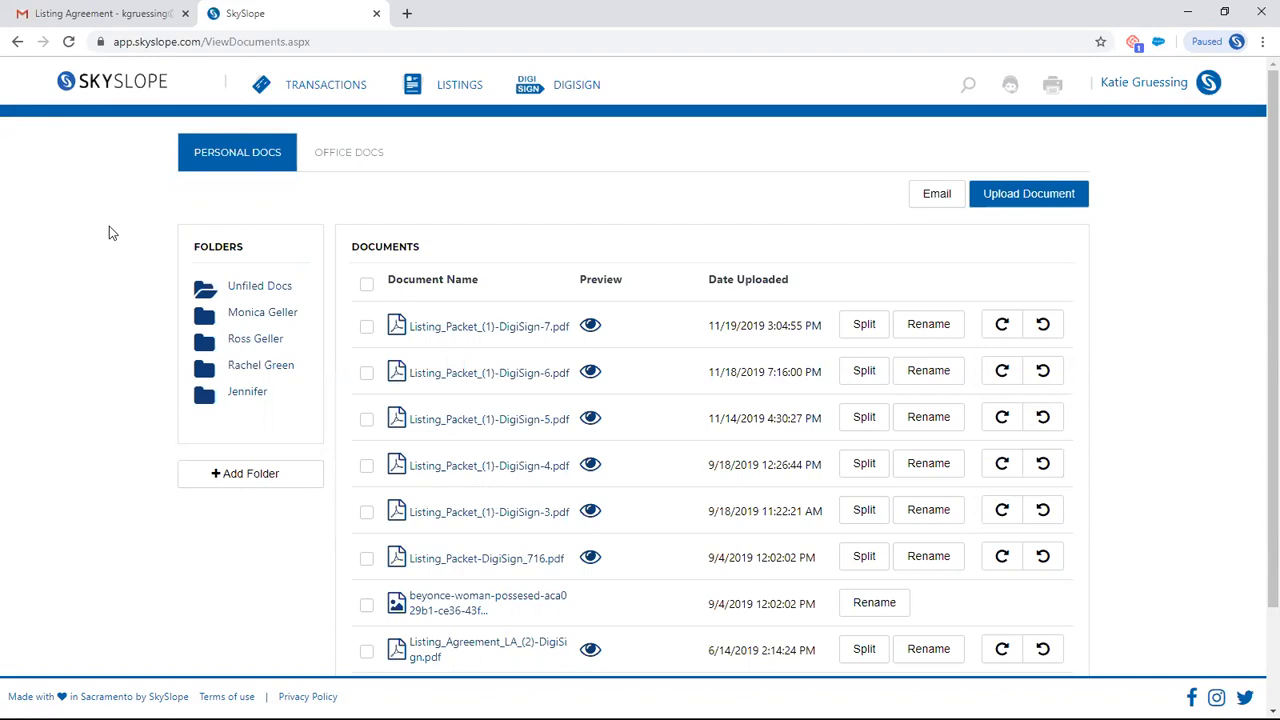
pyautogui.click(268, 314)
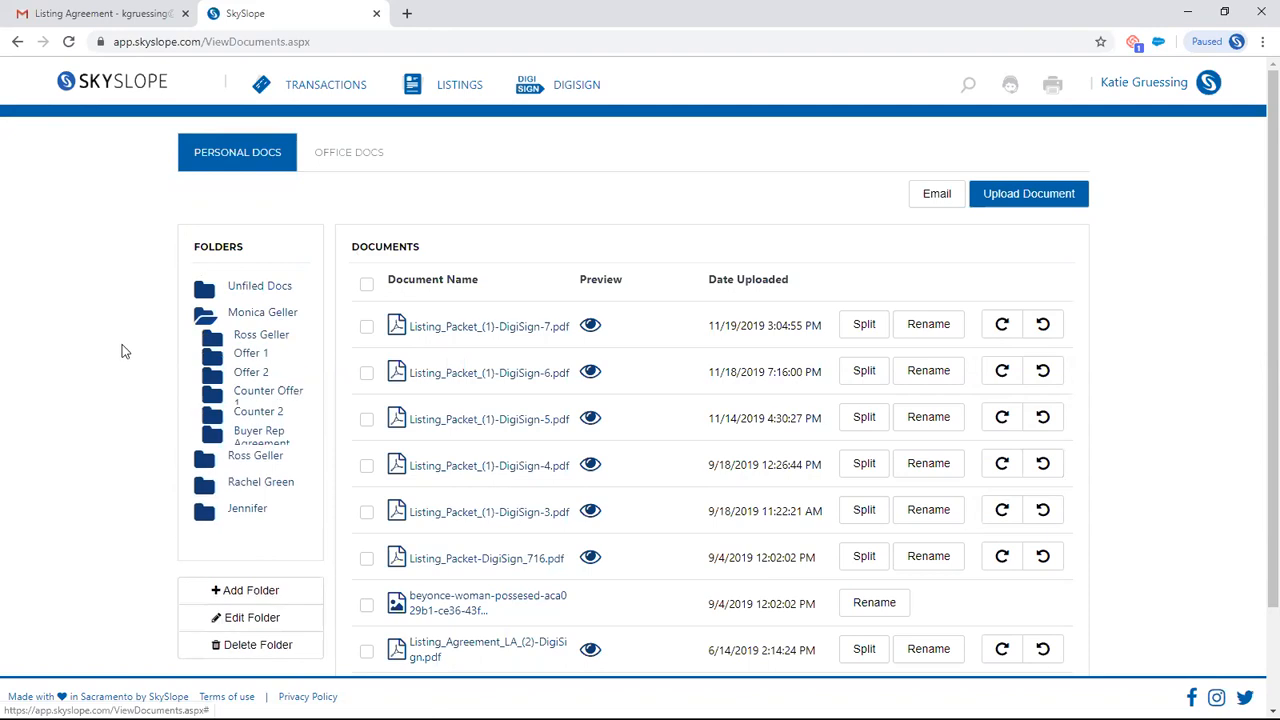
pyautogui.click(366, 327)
pyautogui.click(366, 373)
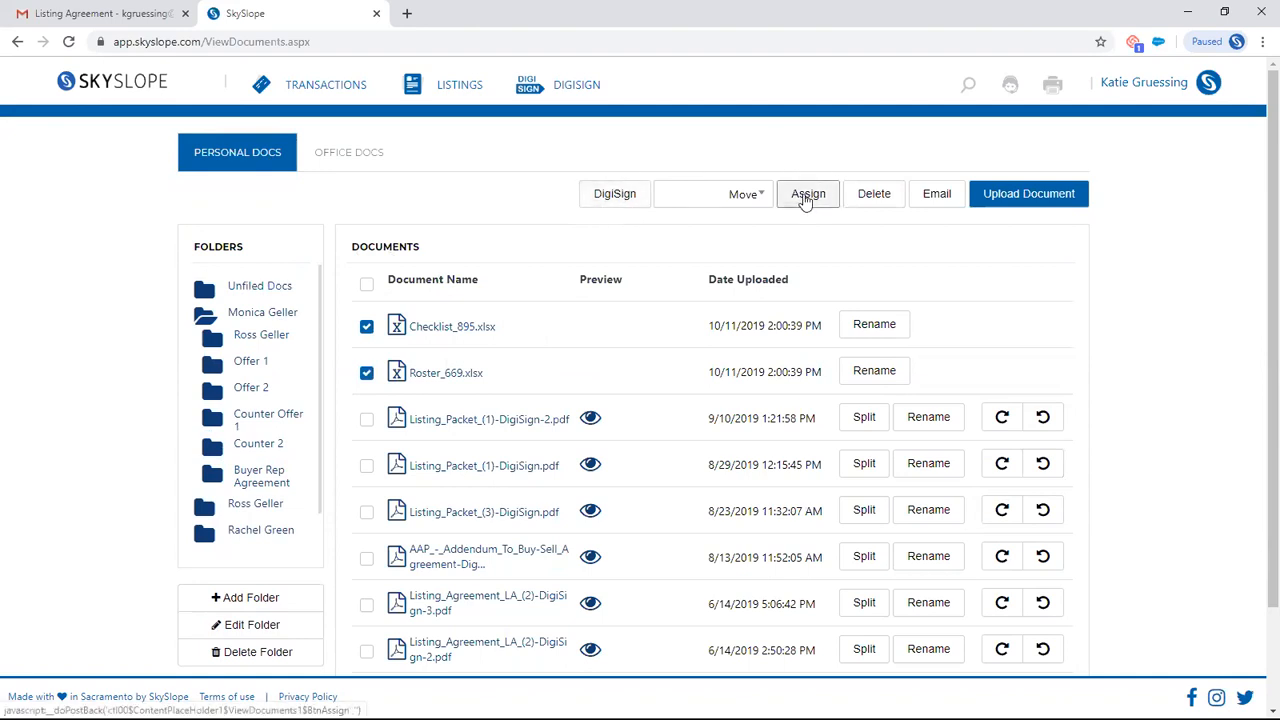
pyautogui.click(68, 183)
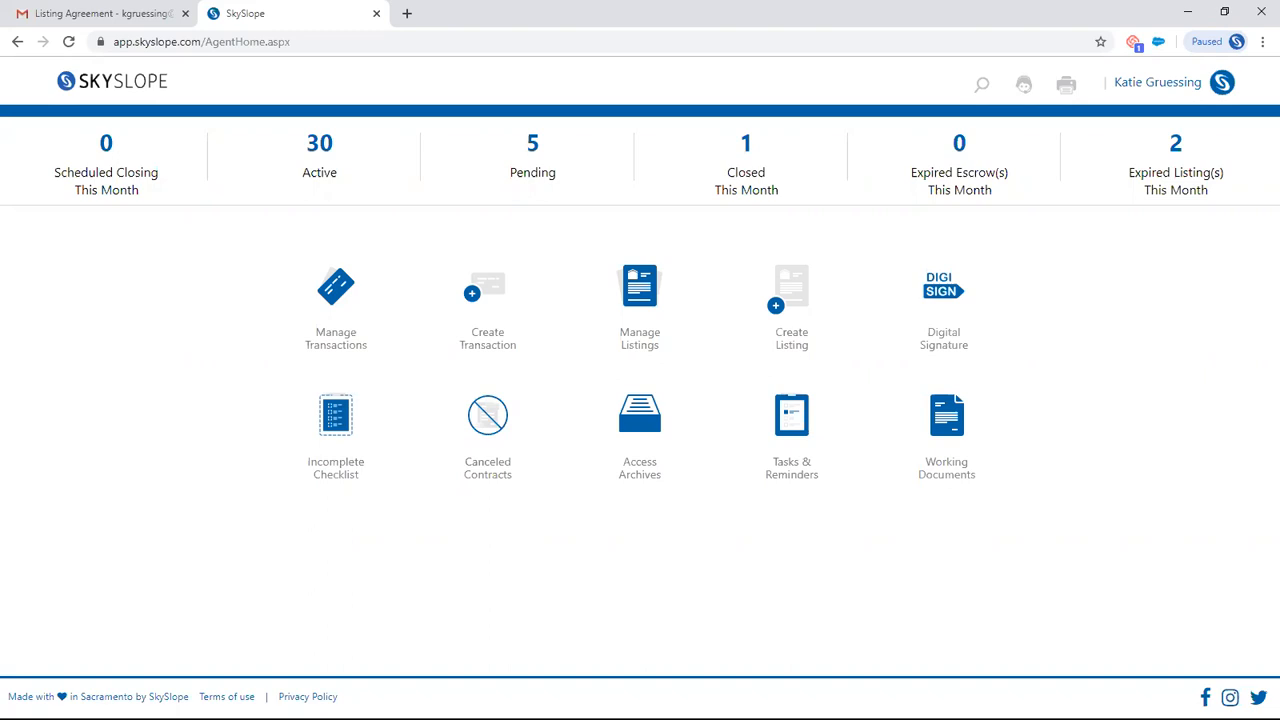
# - Start a new DigiSign envelope with no property and add Listing_Packet_(3).pdf to it
pyautogui.click(938, 287)
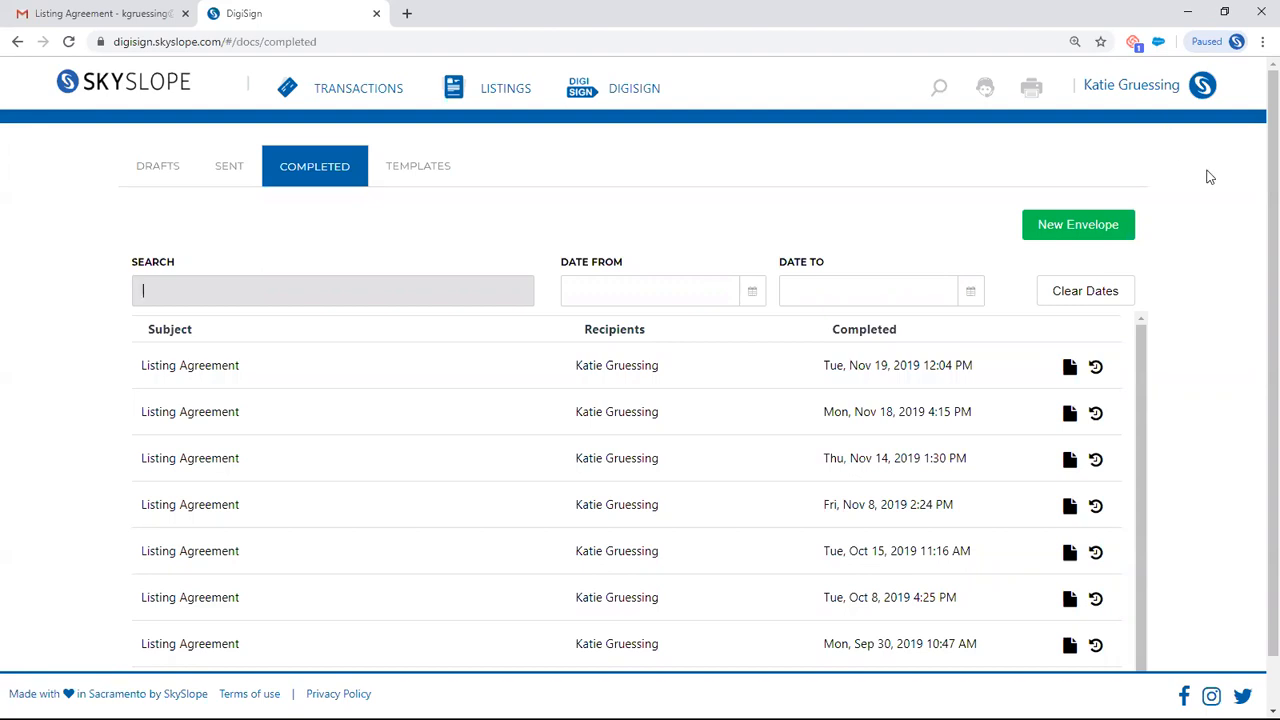
pyautogui.click(1083, 228)
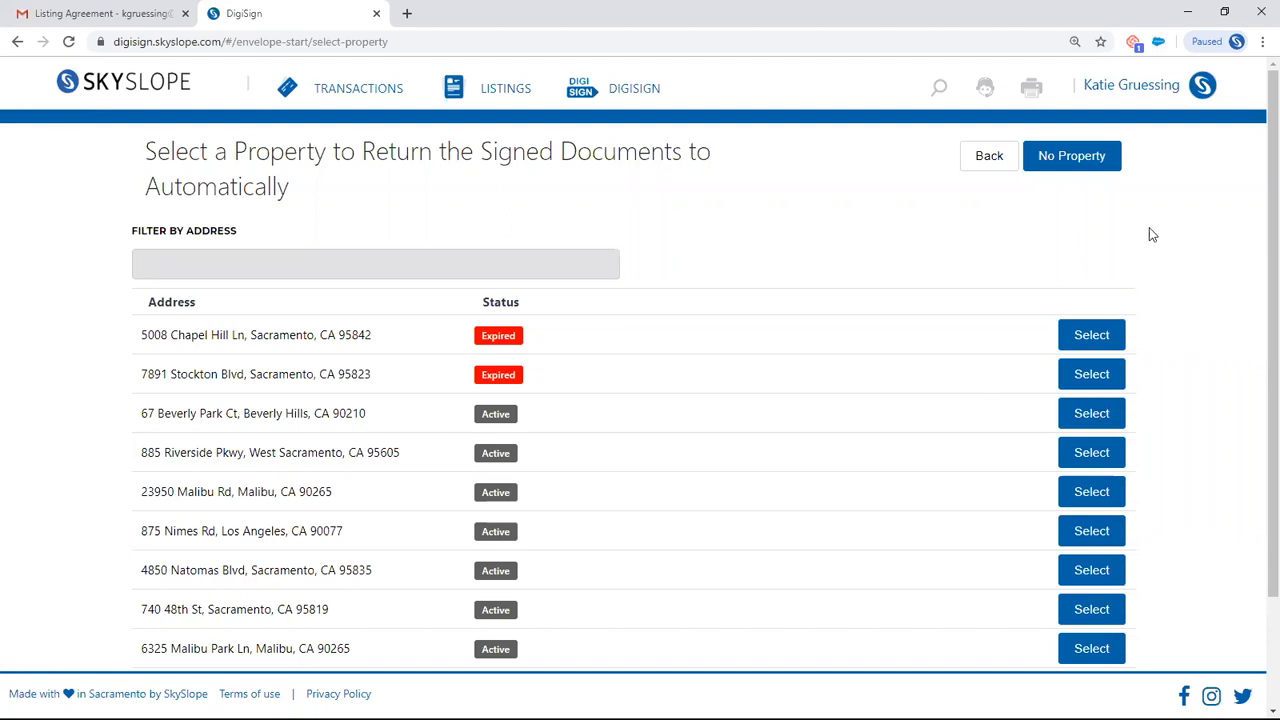
pyautogui.click(1094, 160)
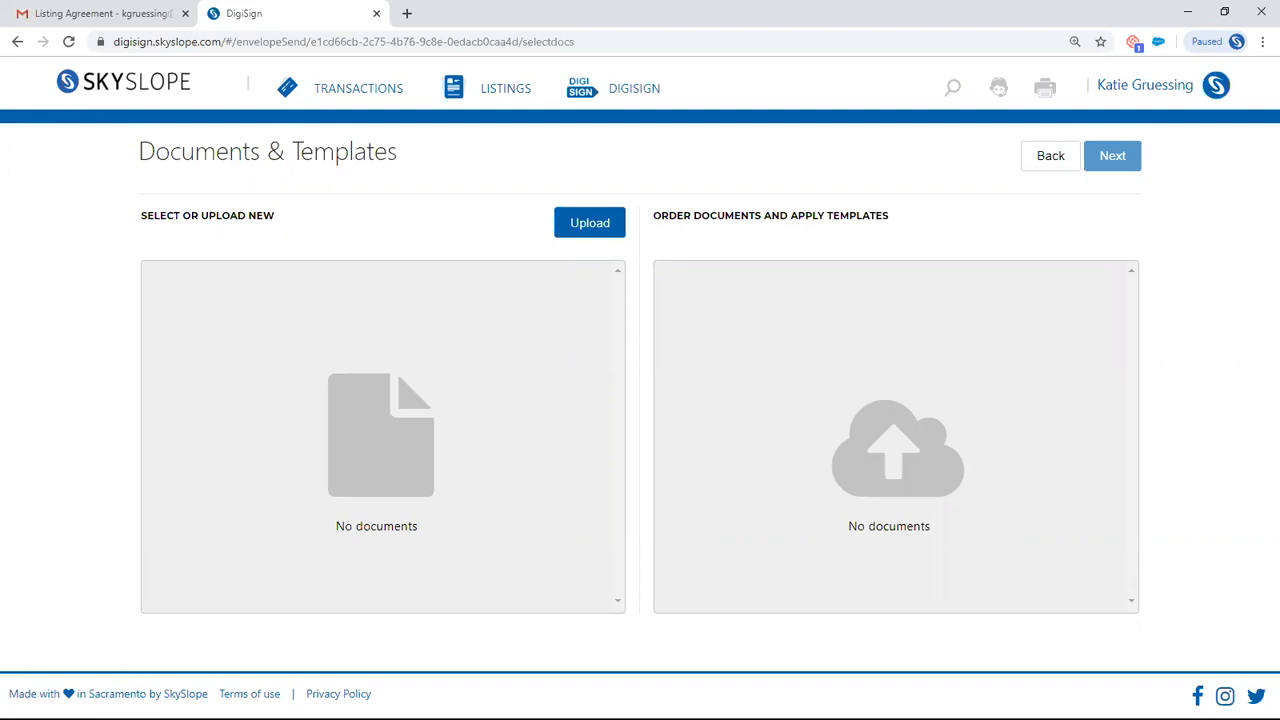
pyautogui.moveTo(1279, 178); pyautogui.dragTo(362, 402)
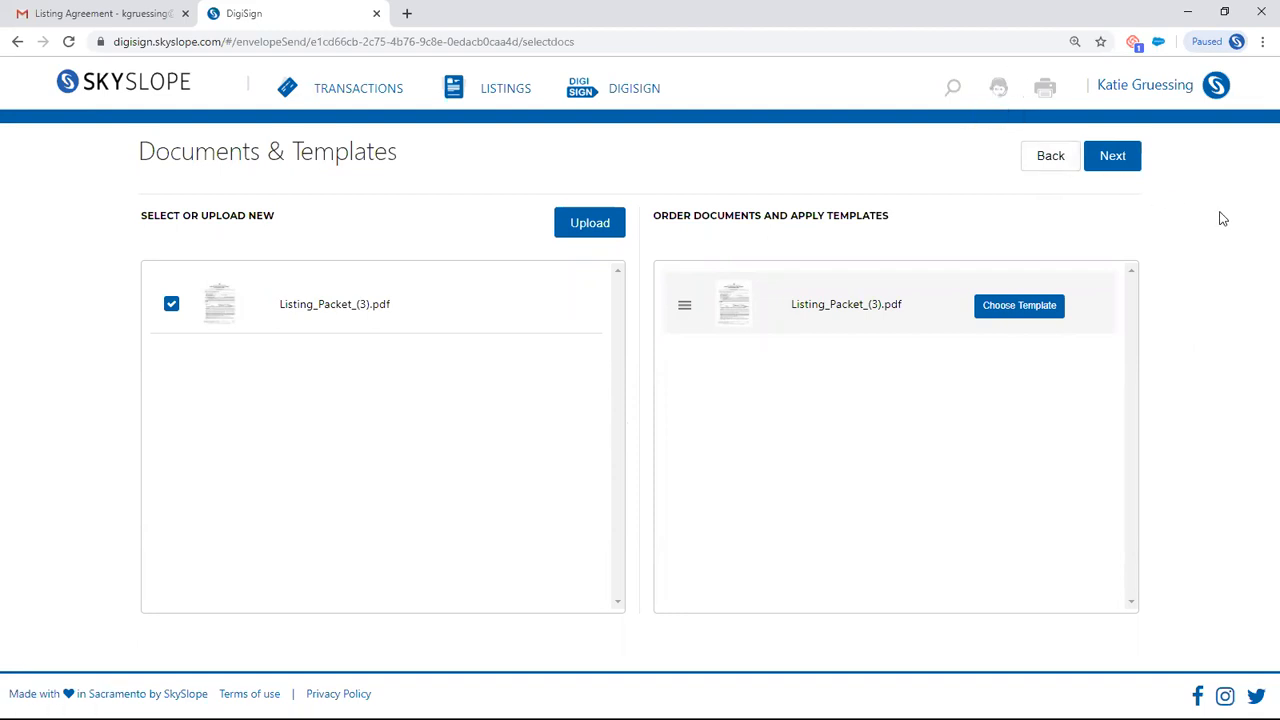
# - Proceed to the envelope's recipients and add yourself to the first signer group
pyautogui.click(1113, 158)
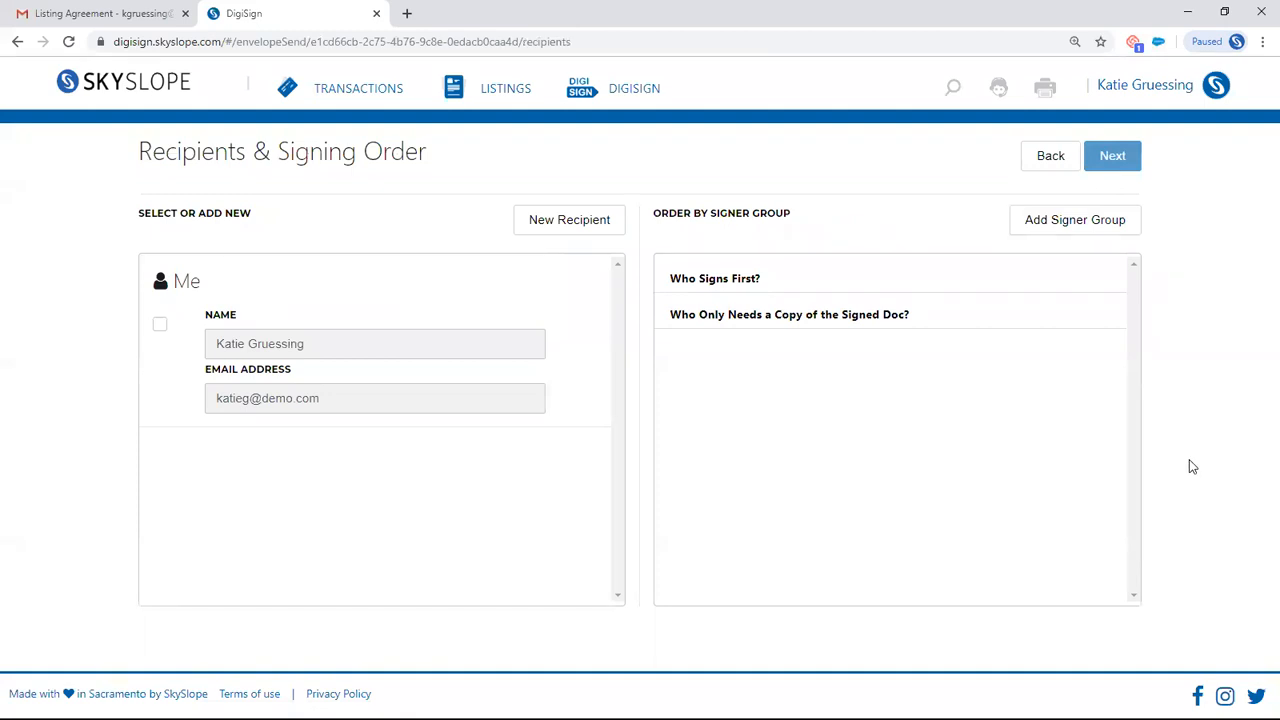
pyautogui.click(160, 324)
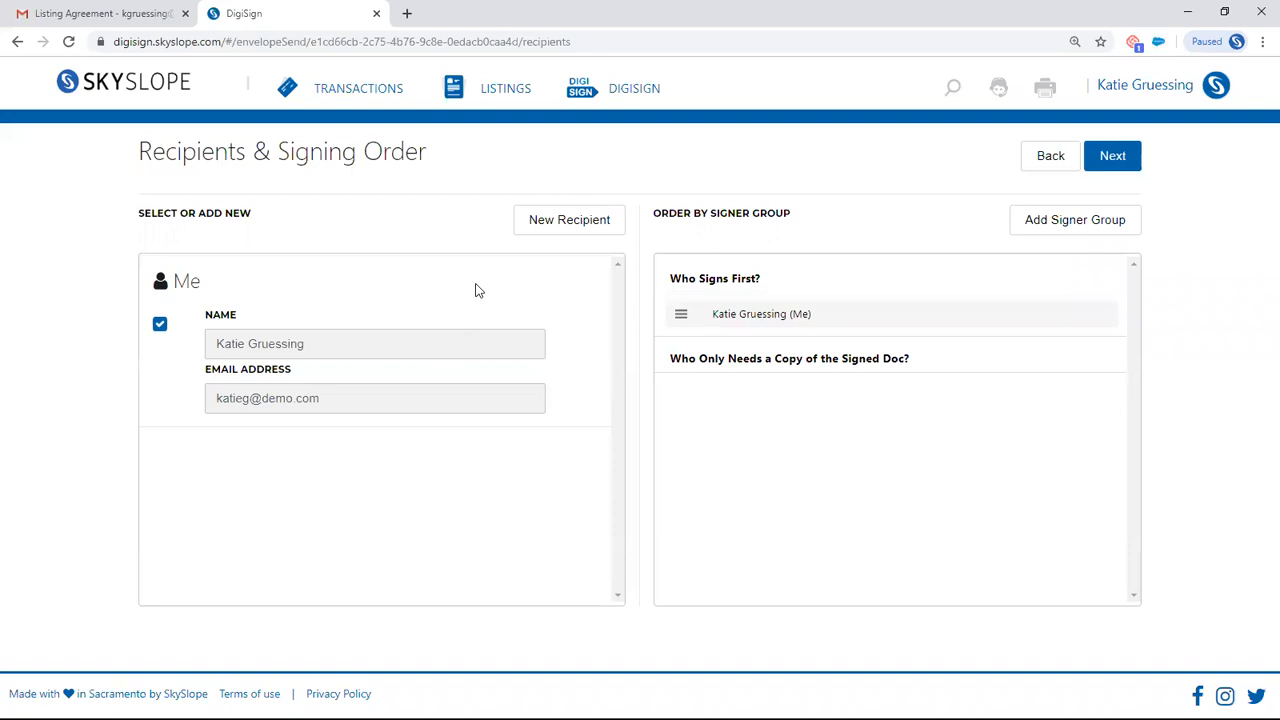
pyautogui.click(568, 222)
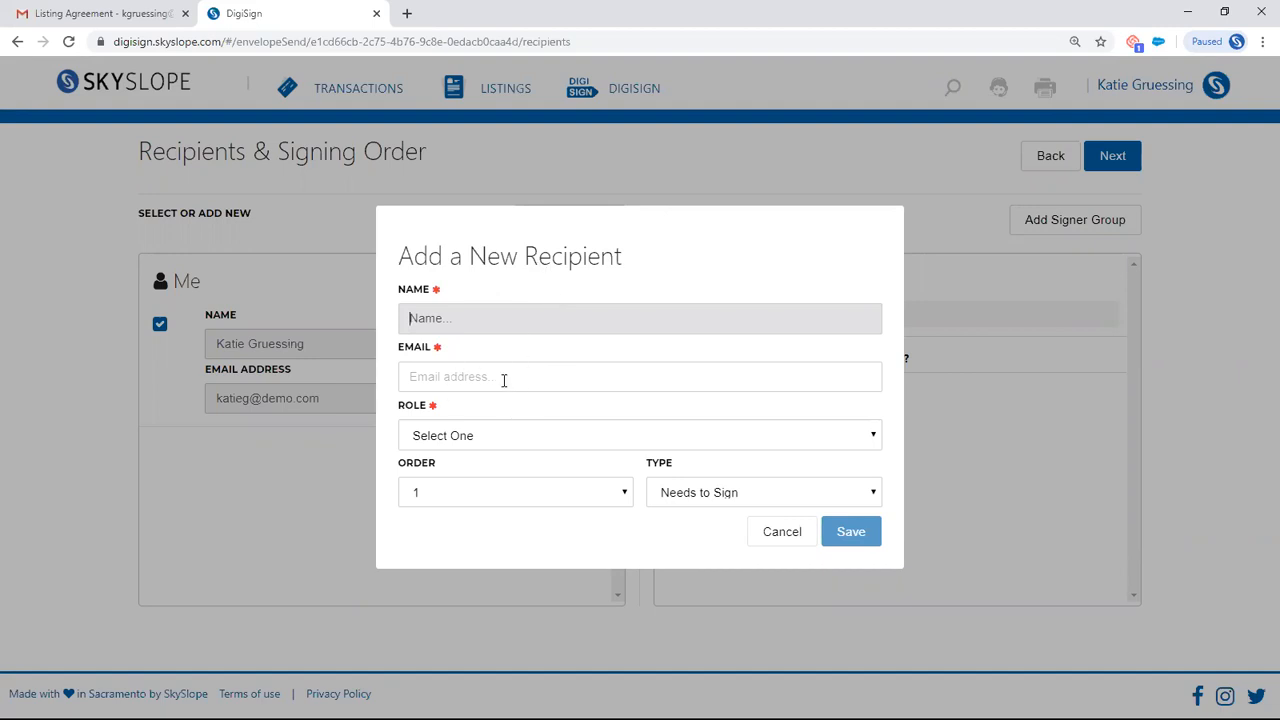
pyautogui.click(463, 435)
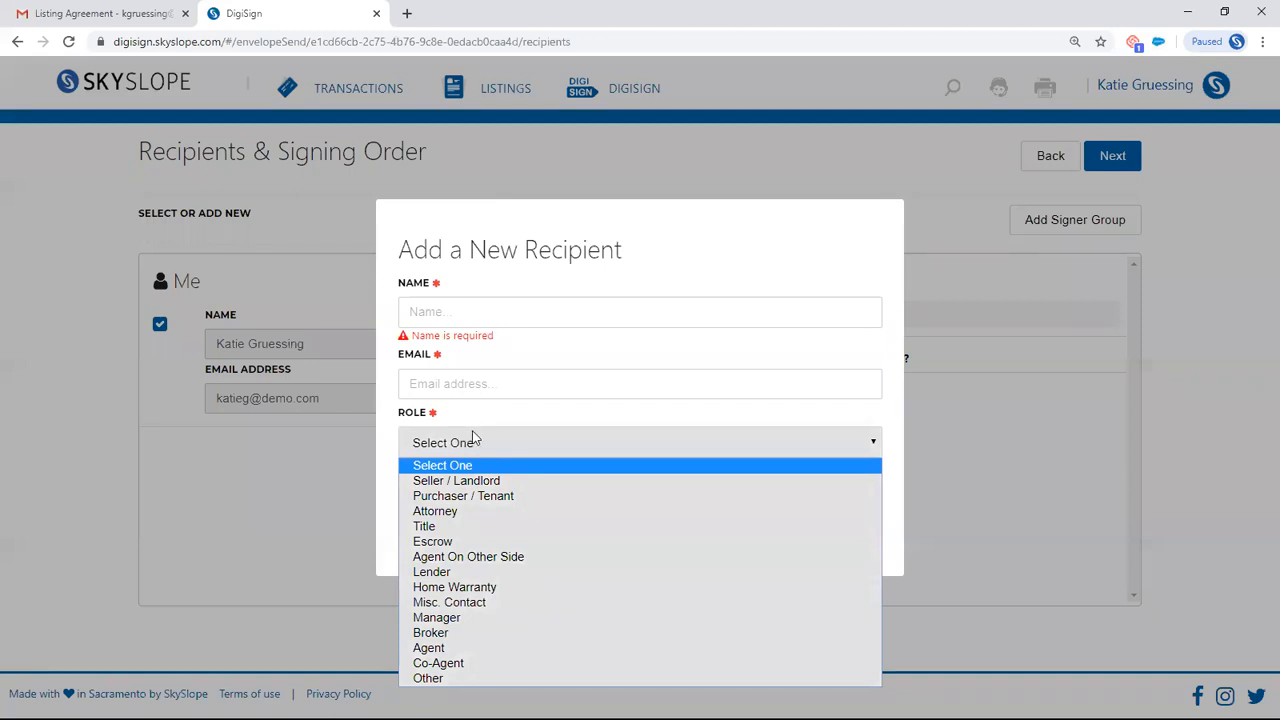
pyautogui.click(709, 268)
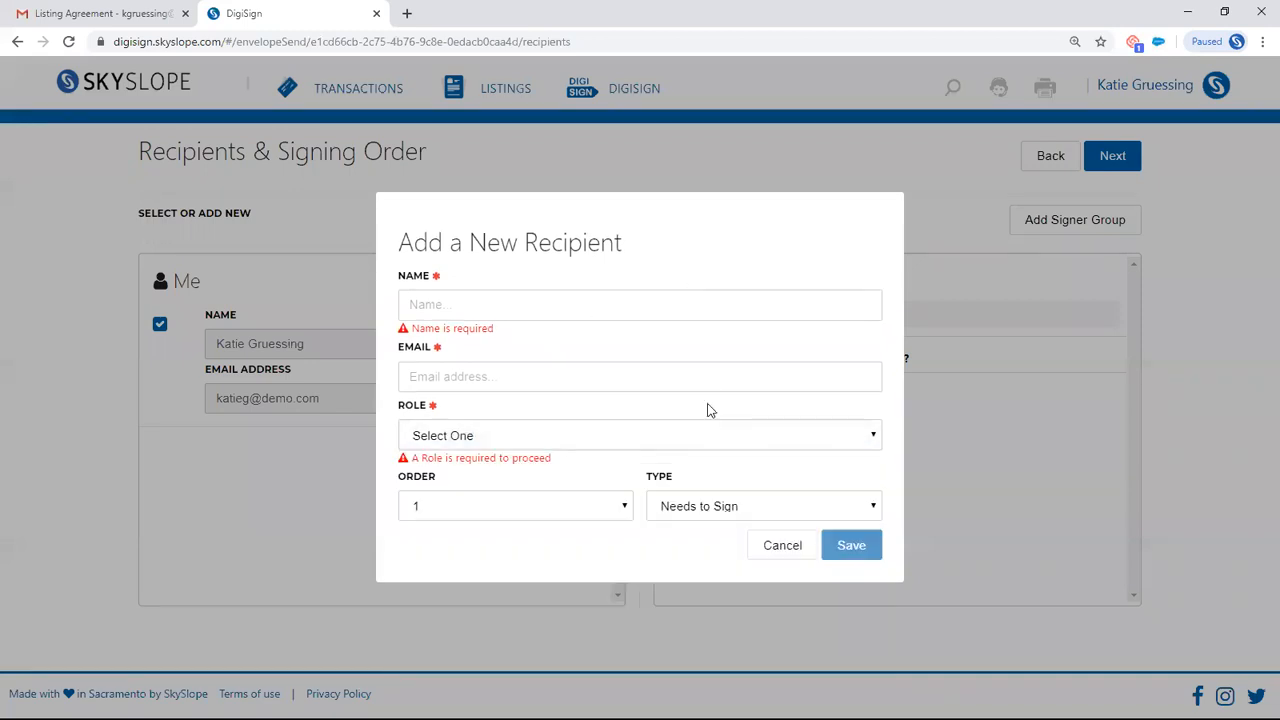
pyautogui.click(790, 553)
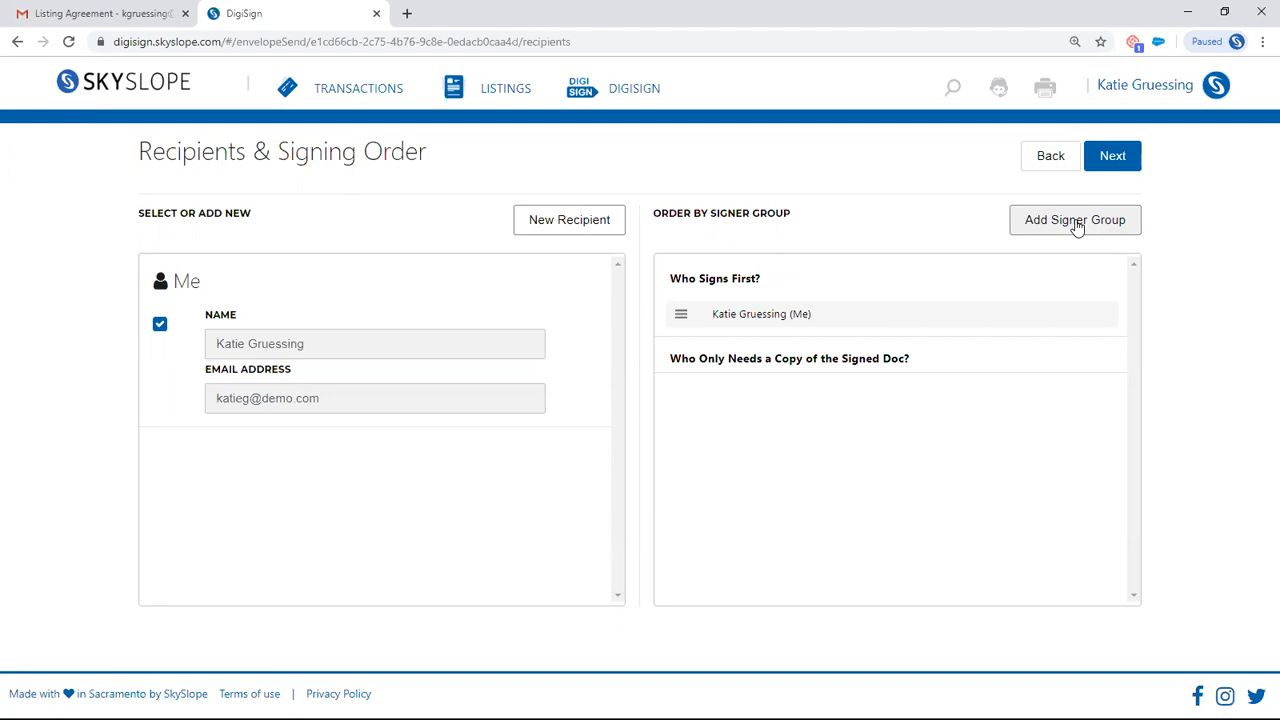
# - Proceed to preparing the document and place your initials field on the Broker/Associate line at the foot of page 1
pyautogui.click(1128, 157)
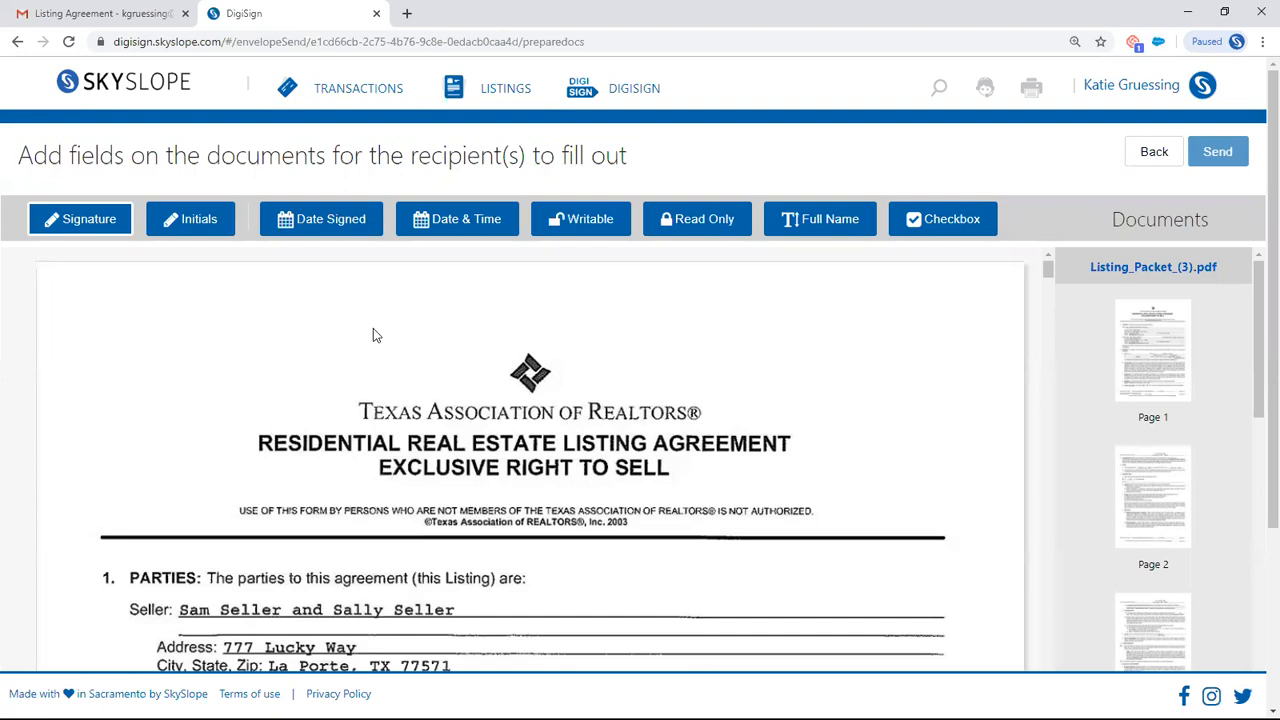
pyautogui.click(186, 229)
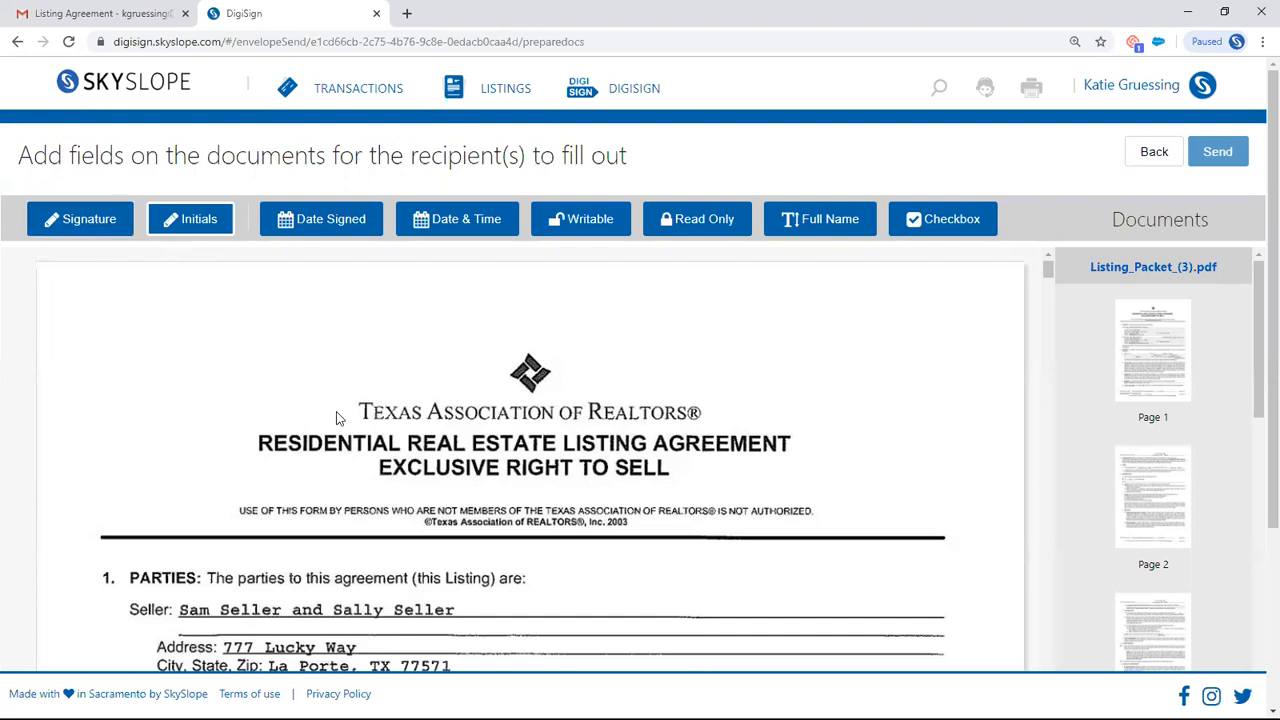
pyautogui.scroll(-5, 350, 415)
pyautogui.scroll(-7, 375, 410)
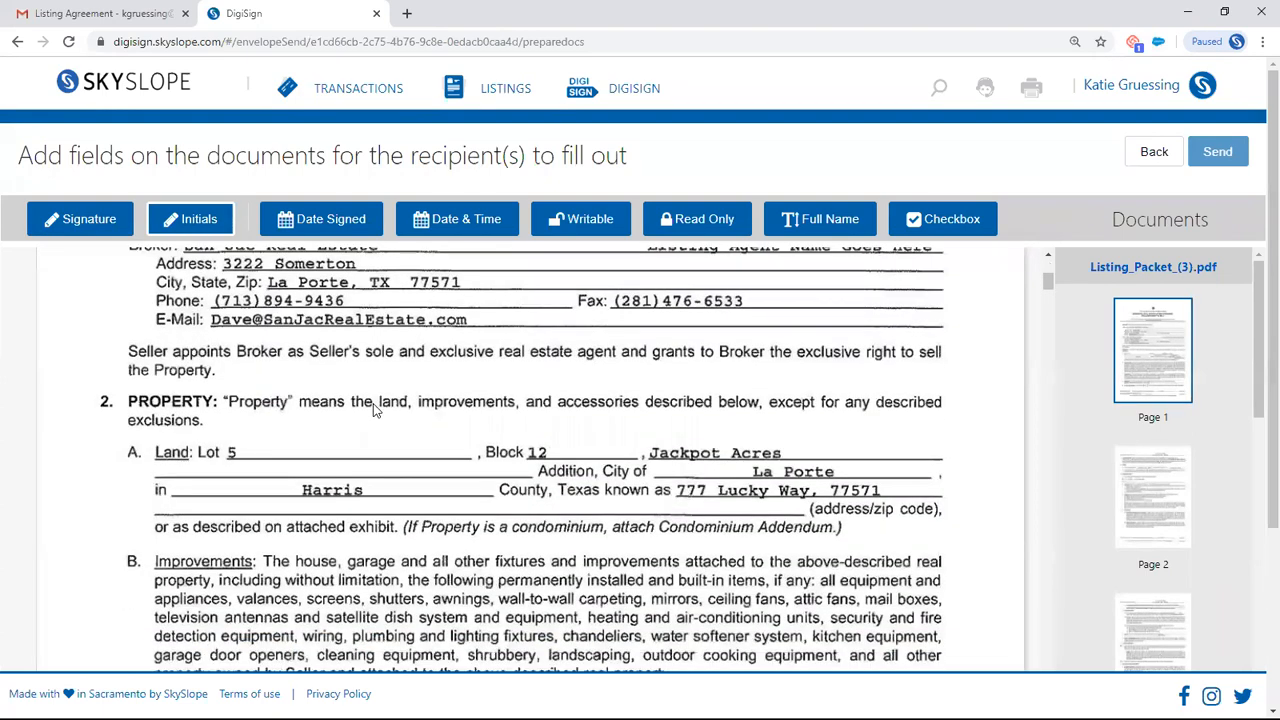
pyautogui.click(552, 350)
pyautogui.moveTo(583, 362)
pyautogui.mouseDown()
pyautogui.moveTo(575, 330)
pyautogui.moveTo(518, 330)
pyautogui.moveTo(550, 413)
pyautogui.moveTo(606, 308)
pyautogui.moveTo(549, 316)
pyautogui.moveTo(565, 349)
pyautogui.mouseUp()
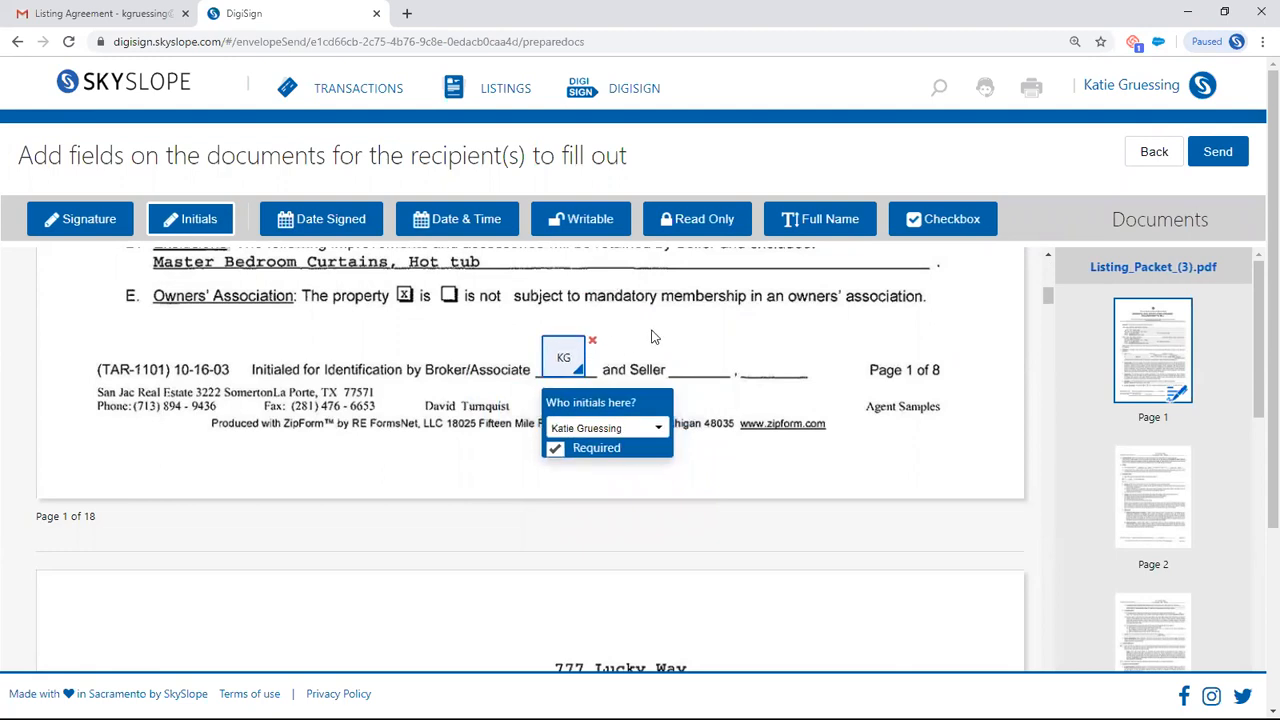
pyautogui.click(673, 351)
pyautogui.click(767, 357)
pyautogui.click(854, 365)
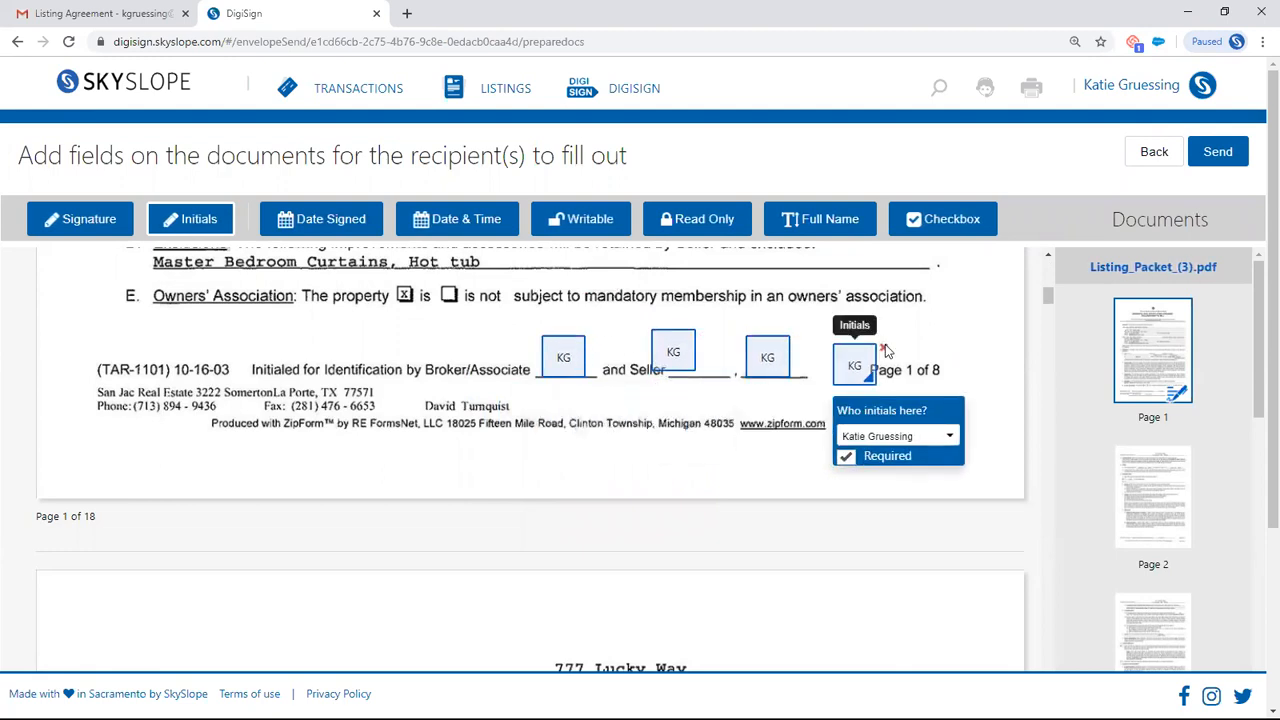
pyautogui.click(883, 348)
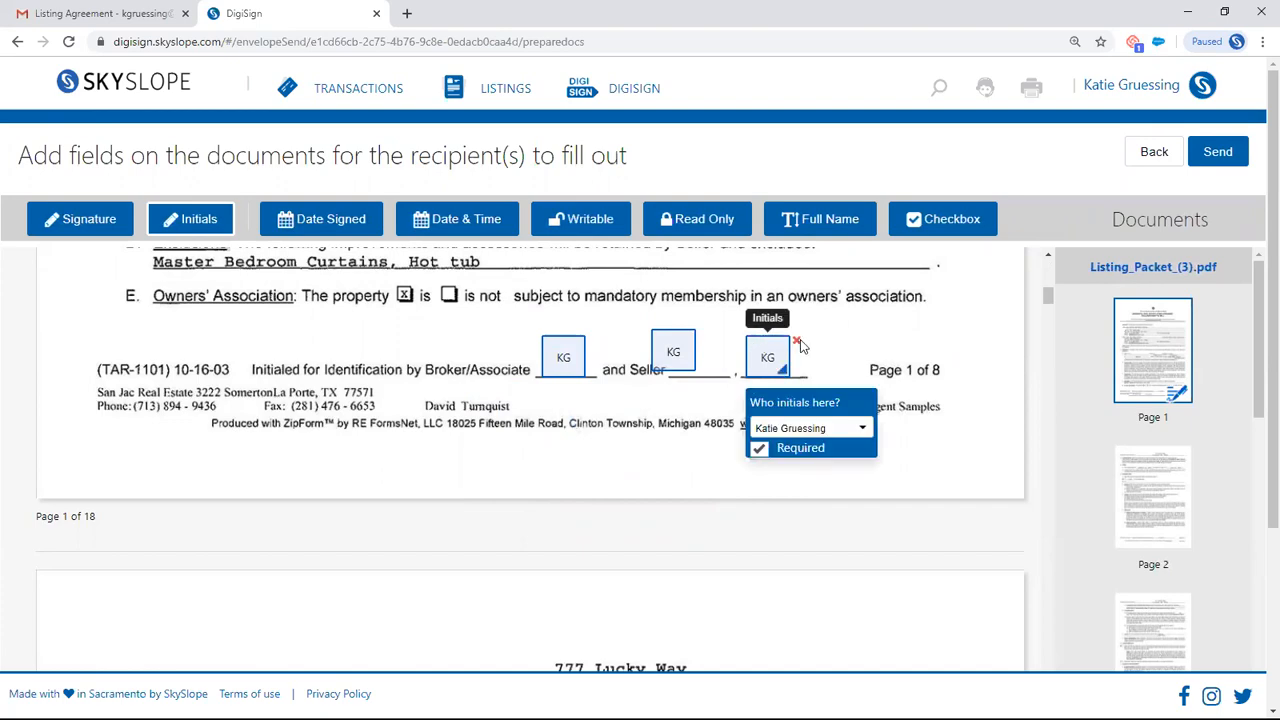
pyautogui.click(798, 342)
pyautogui.click(702, 335)
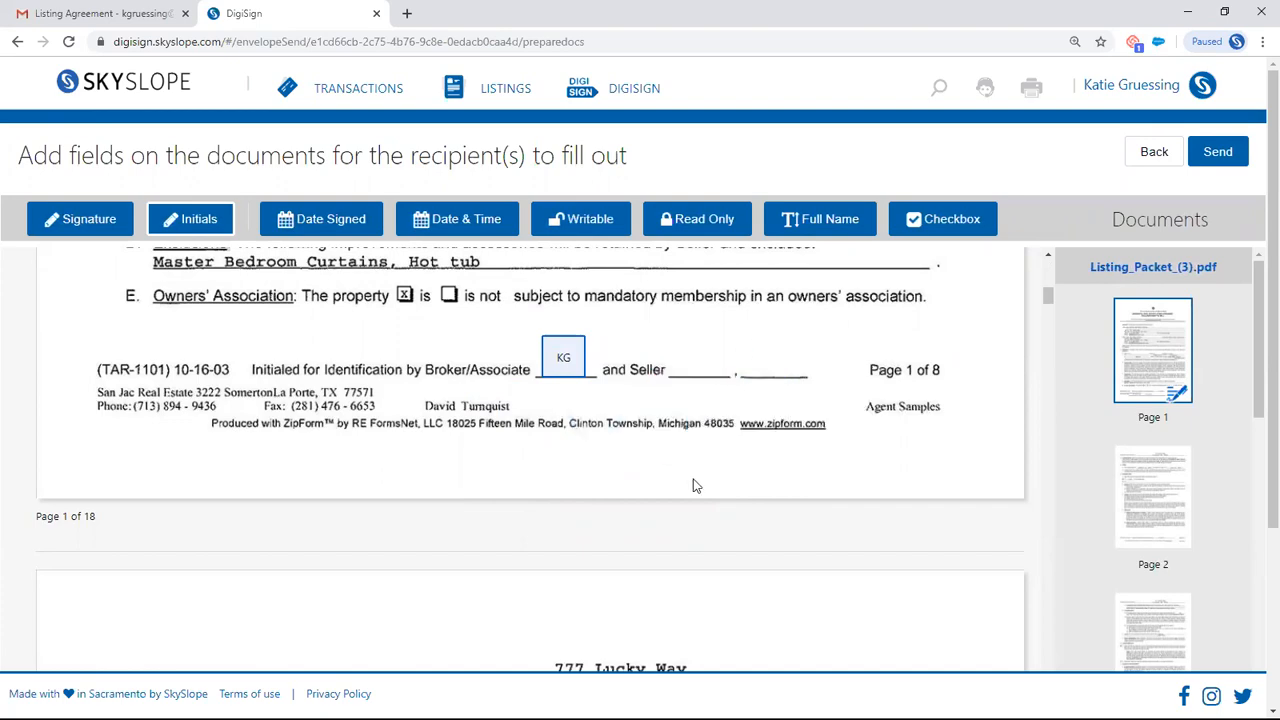
# - Place your initials fields on the Broker/Associate lines at the foot of pages 2 and 3
pyautogui.scroll(-10, 695, 480)
pyautogui.scroll(-5, 695, 482)
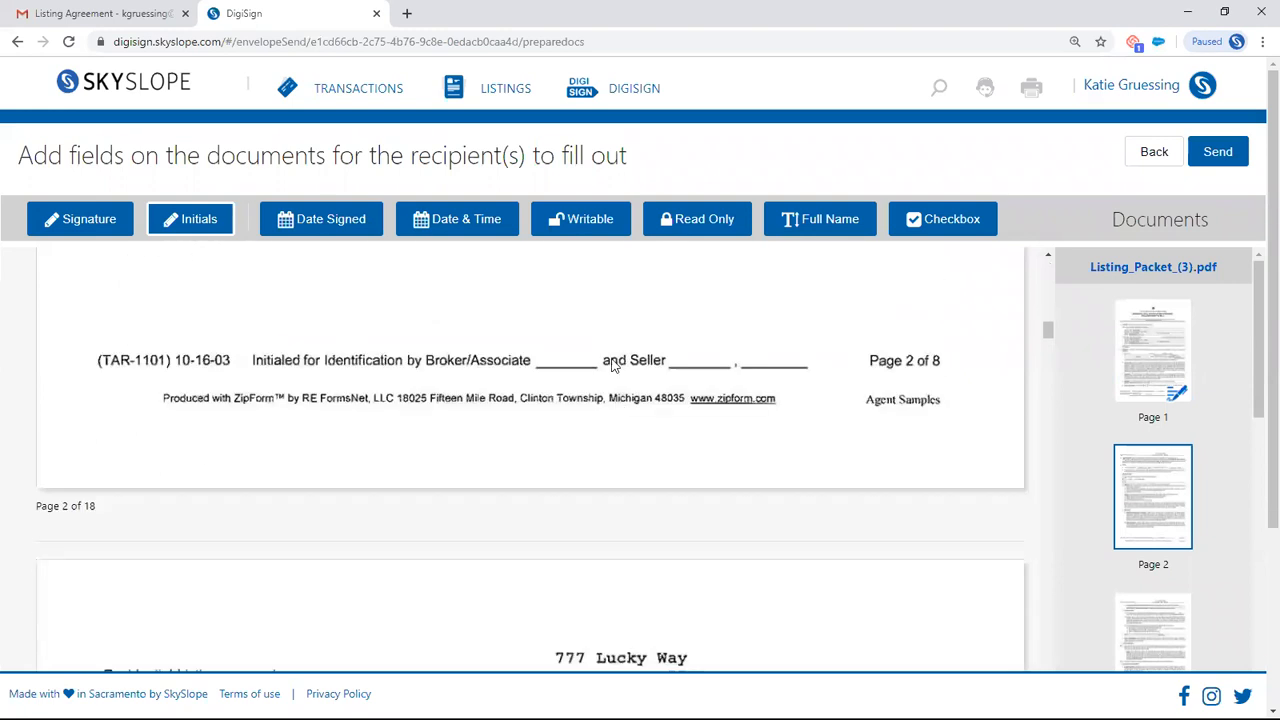
pyautogui.click(568, 332)
pyautogui.moveTo(562, 332); pyautogui.dragTo(552, 332)
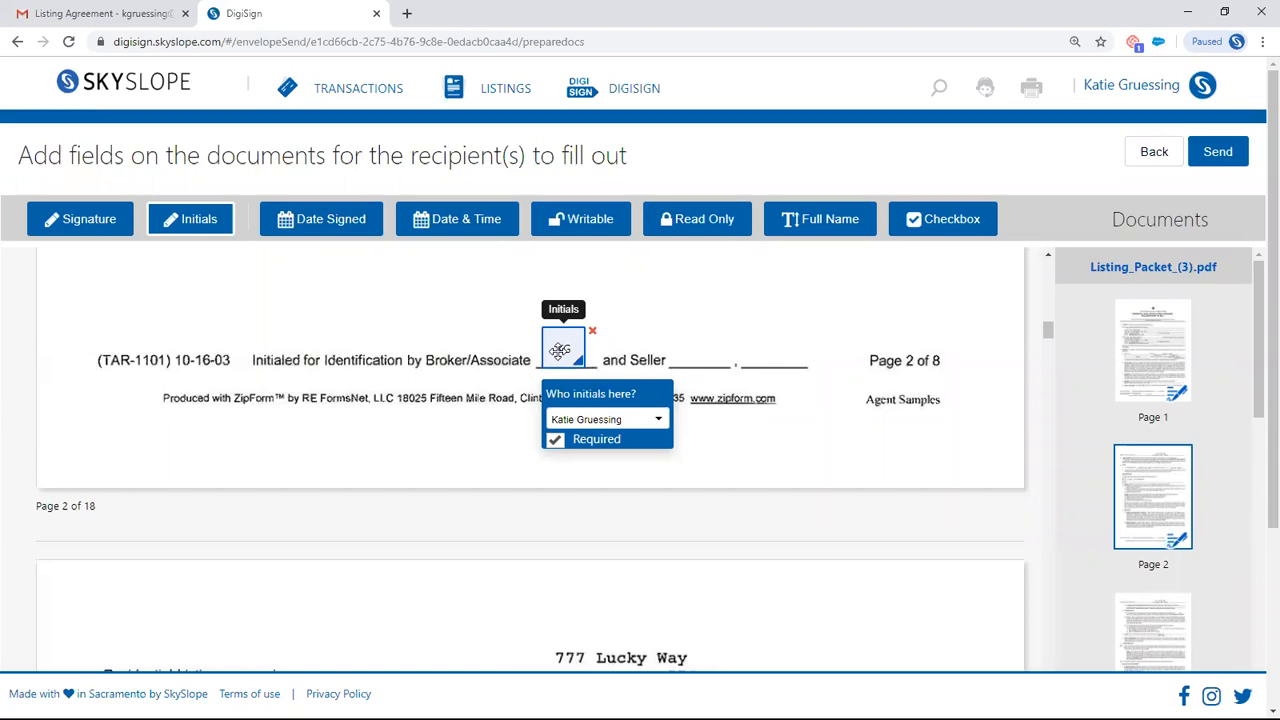
pyautogui.scroll(-10, 454, 477)
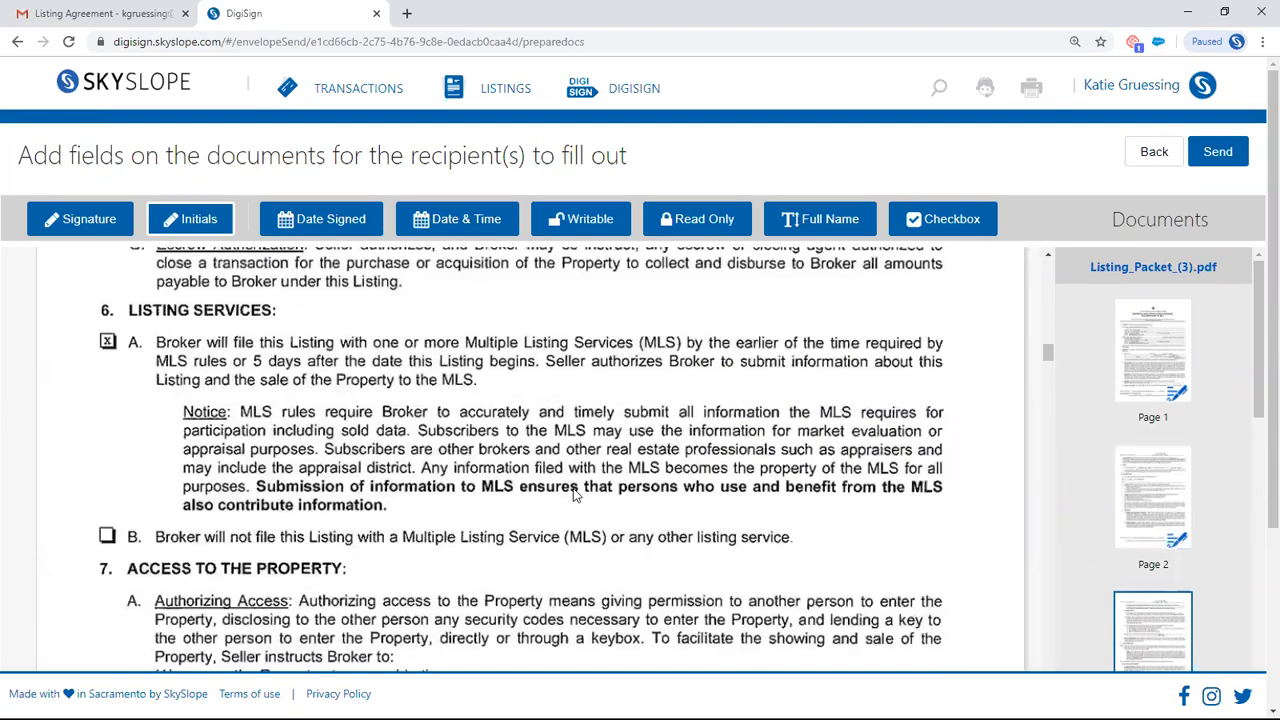
pyautogui.scroll(-3, 574, 493)
pyautogui.click(571, 494)
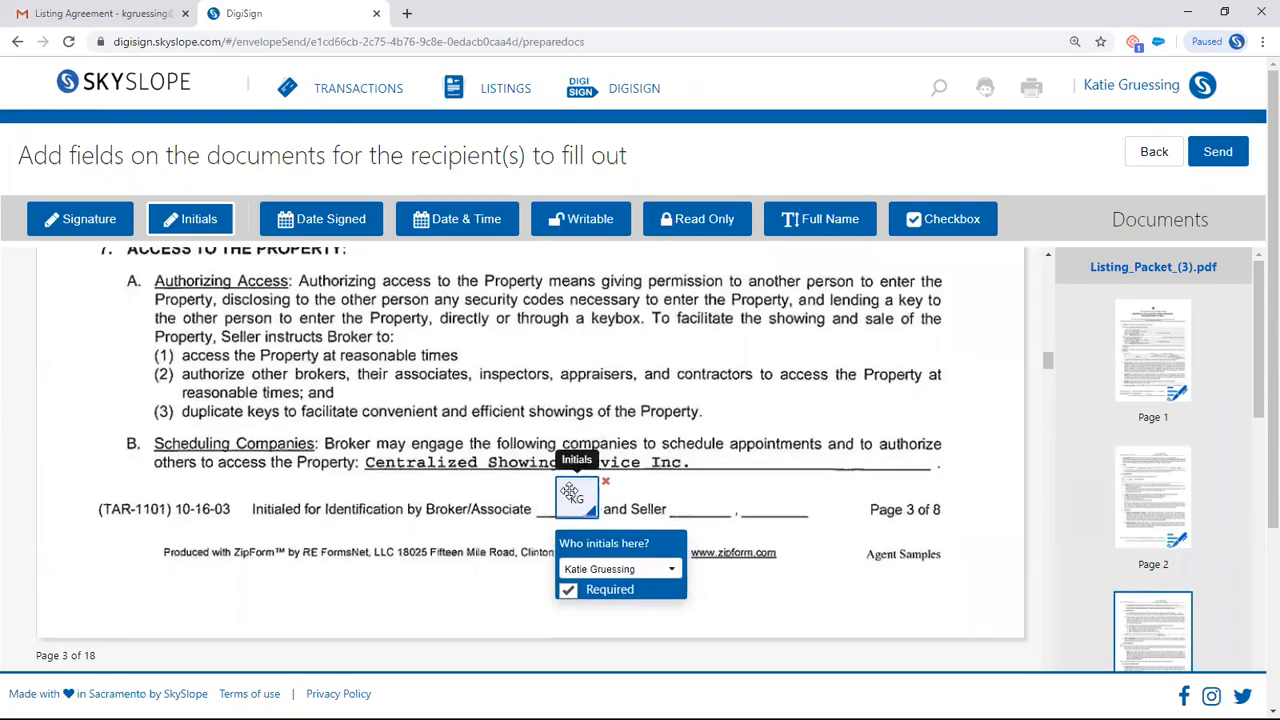
pyautogui.moveTo(570, 492); pyautogui.dragTo(557, 492)
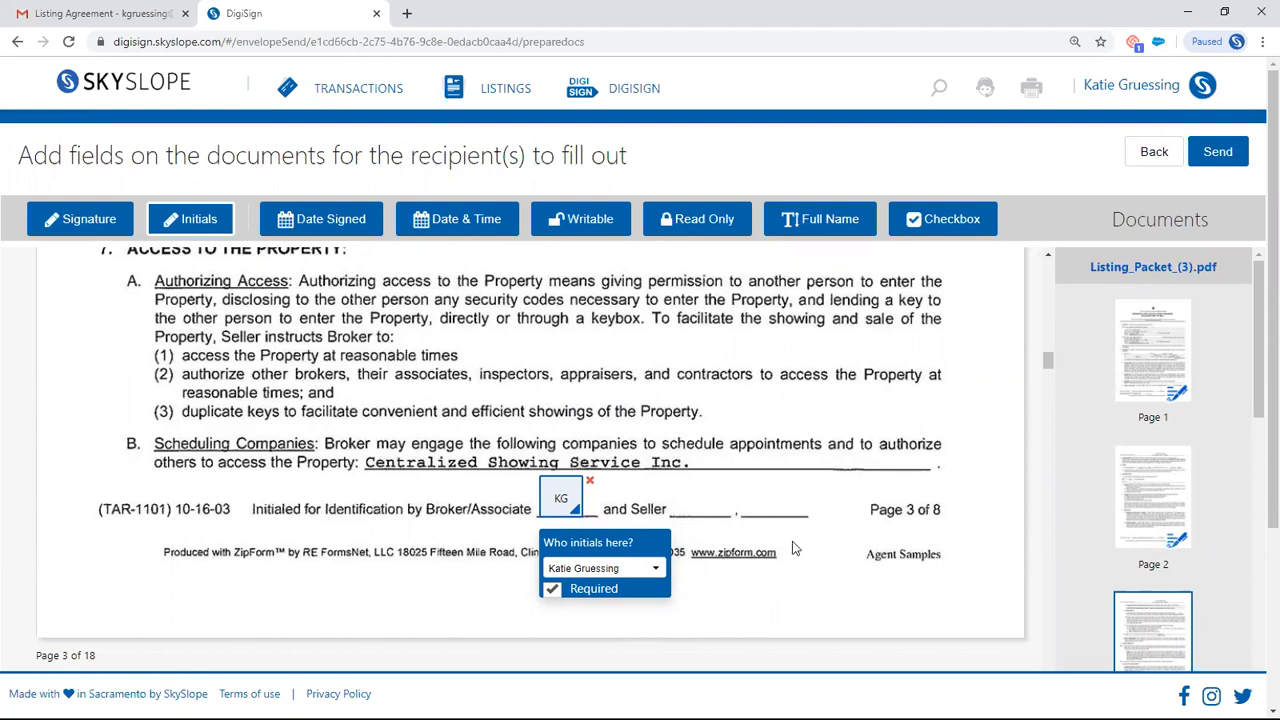
# - Proceed to sending the prepared envelope and enter "Listing Agreement" as its subject
pyautogui.click(1221, 151)
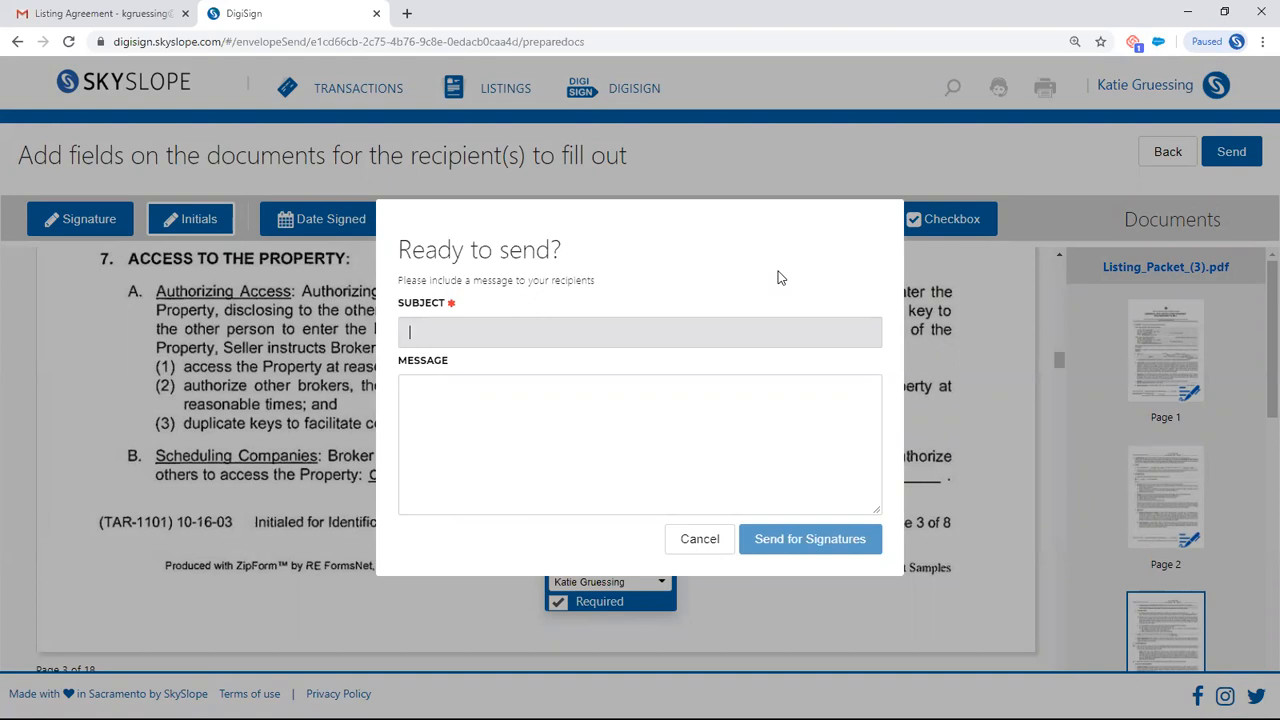
pyautogui.write('Listing ')
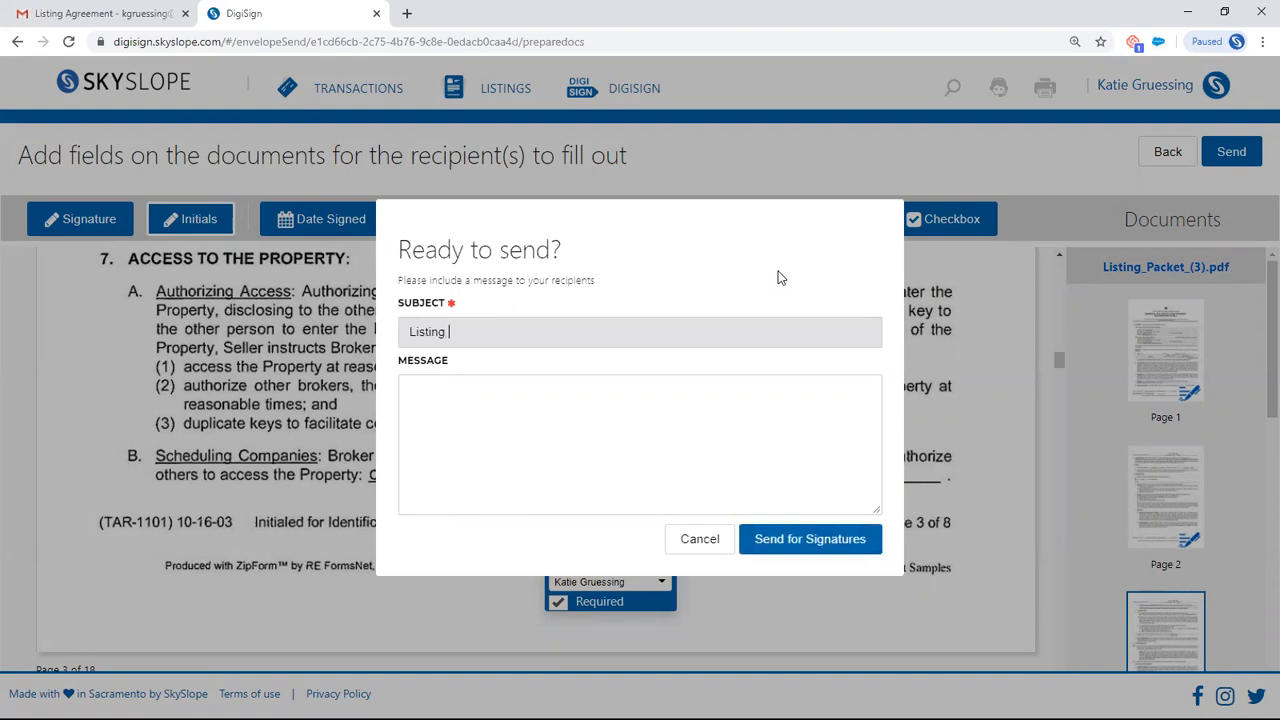
pyautogui.write('Agreeement')
pyautogui.press('BackSpace')
# - Add the message "Please sign :)" for the recipients and send the envelope for signatures
pyautogui.click(499, 403)
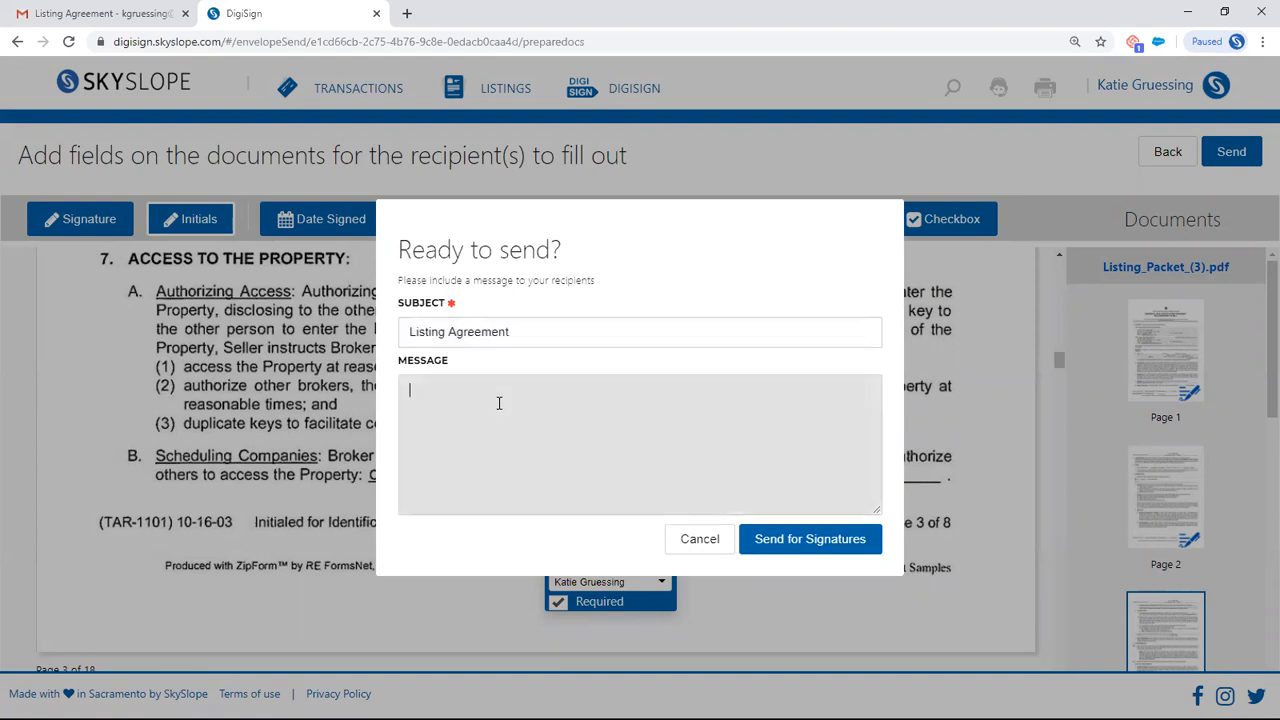
pyautogui.write('P')
pyautogui.press('BackSpace')
pyautogui.write('Plea')
pyautogui.press('BackSpace')
pyautogui.press('BackSpace')
pyautogui.press('BackSpace')
pyautogui.write('lease sign :)')
pyautogui.click(798, 550)
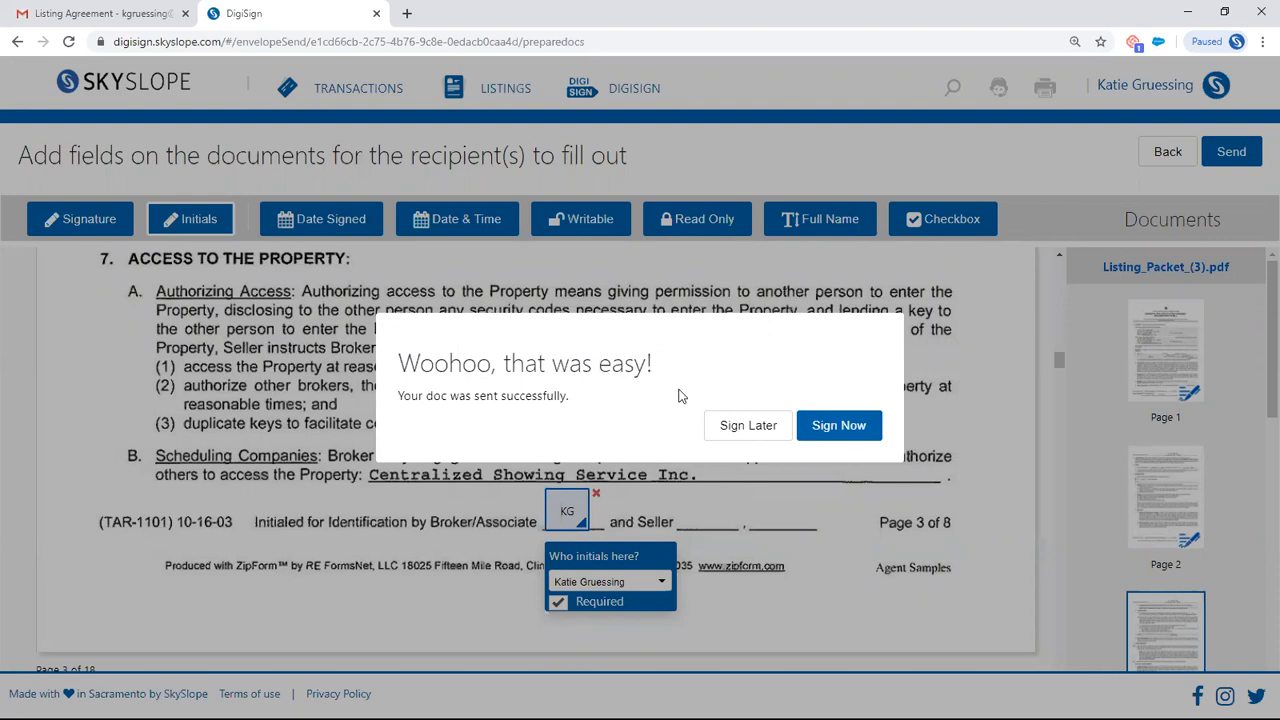
# - Start signing the sent envelope right away, choose the first signature style and agree to the e-sign consent disclosure
pyautogui.click(856, 430)
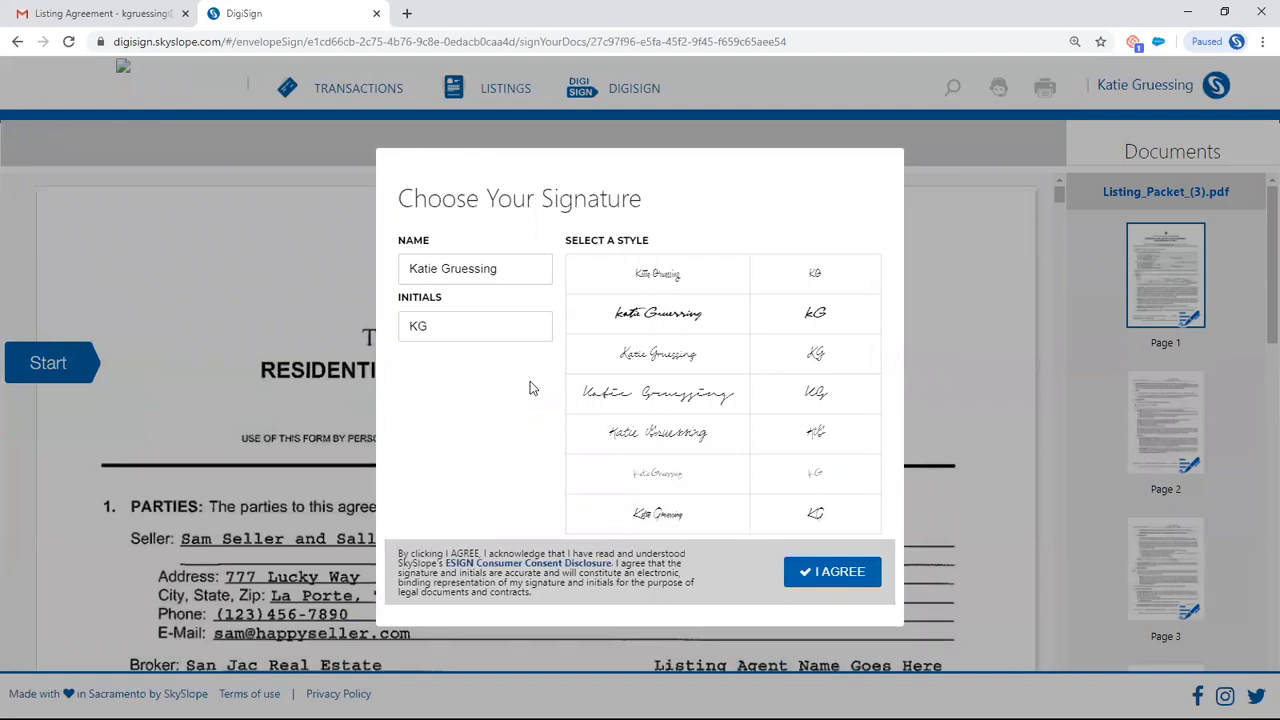
pyautogui.click(647, 280)
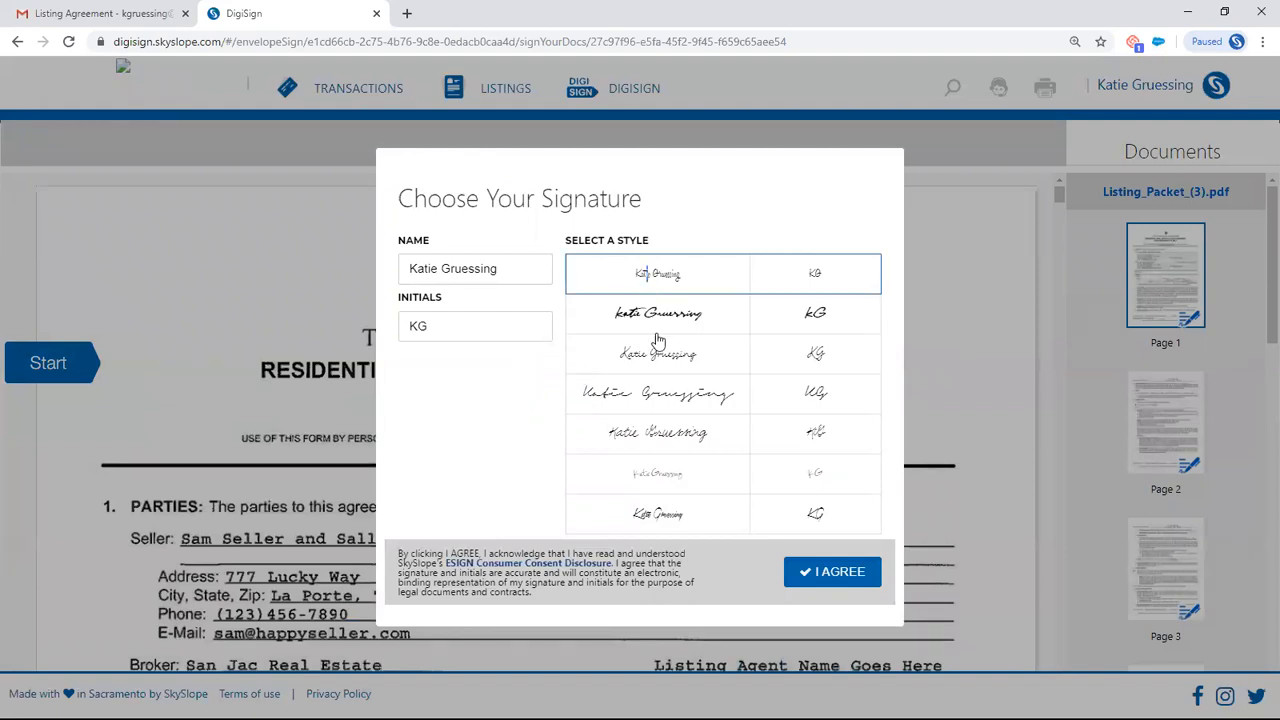
pyautogui.click(832, 578)
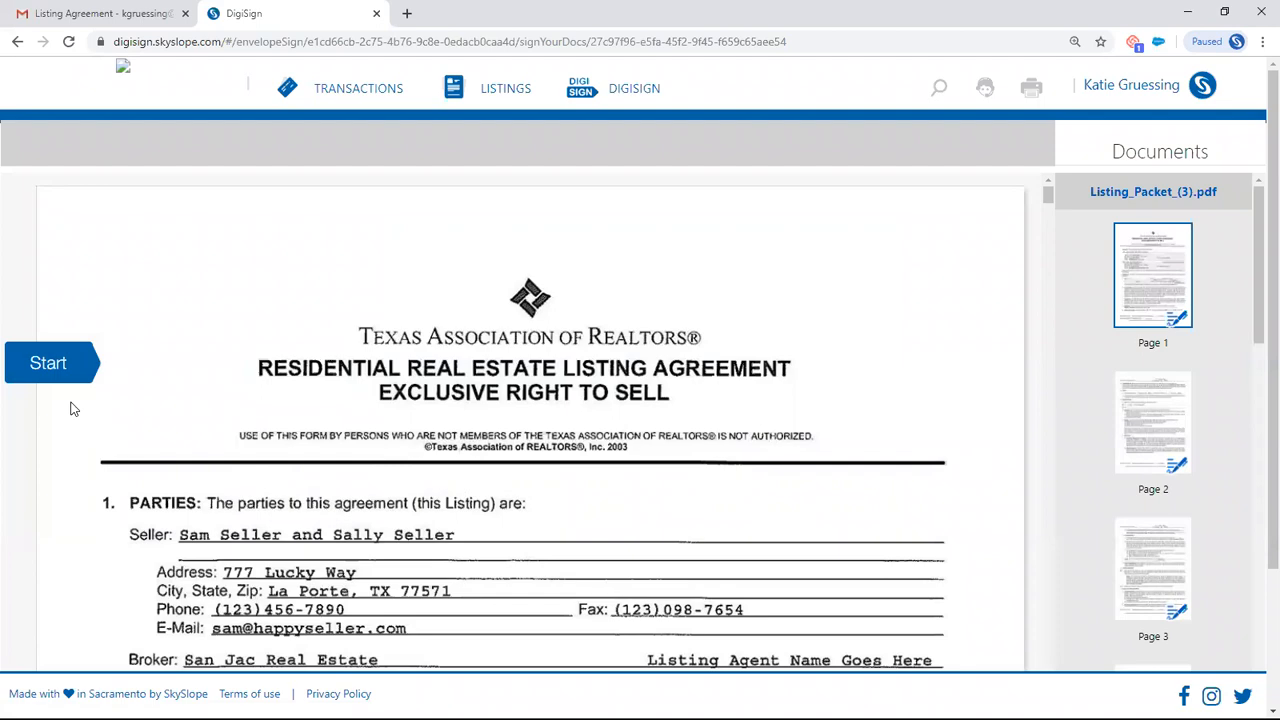
# - Initial the Broker/Associate fields on pages 1, 2 and 3 and submit the signed document
pyautogui.click(50, 363)
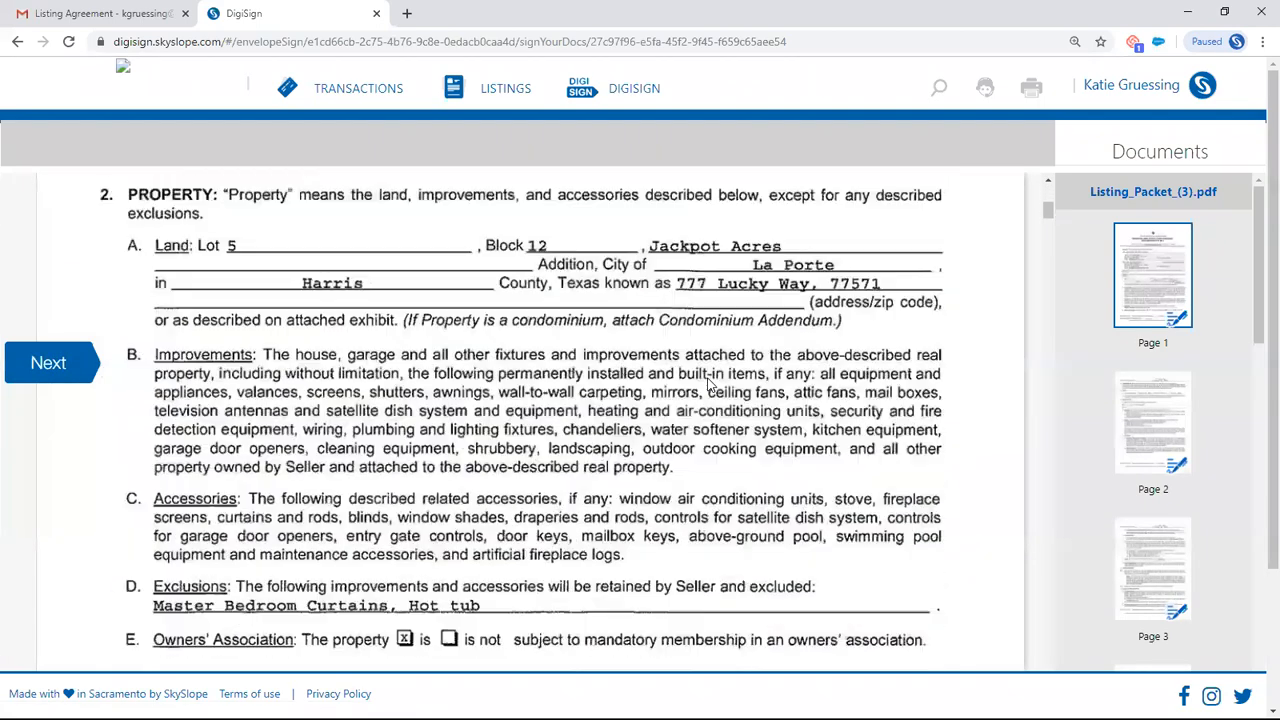
pyautogui.click(563, 345)
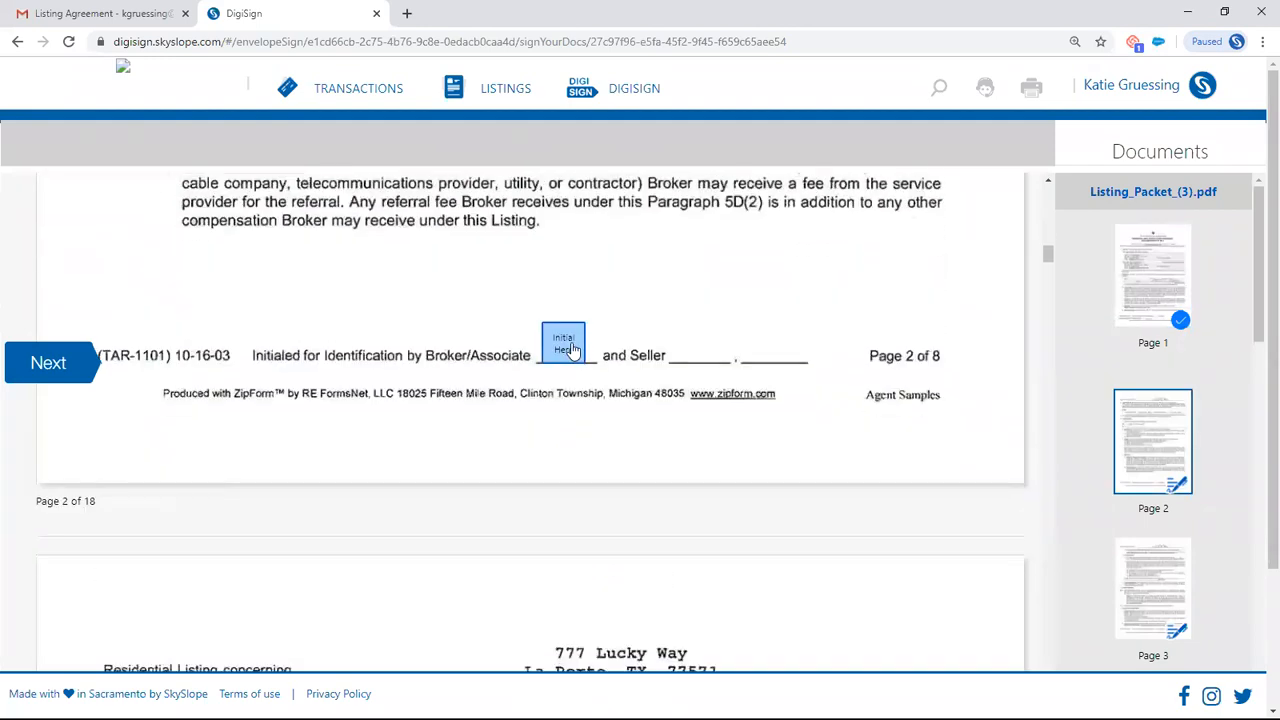
pyautogui.click(565, 350)
pyautogui.click(562, 346)
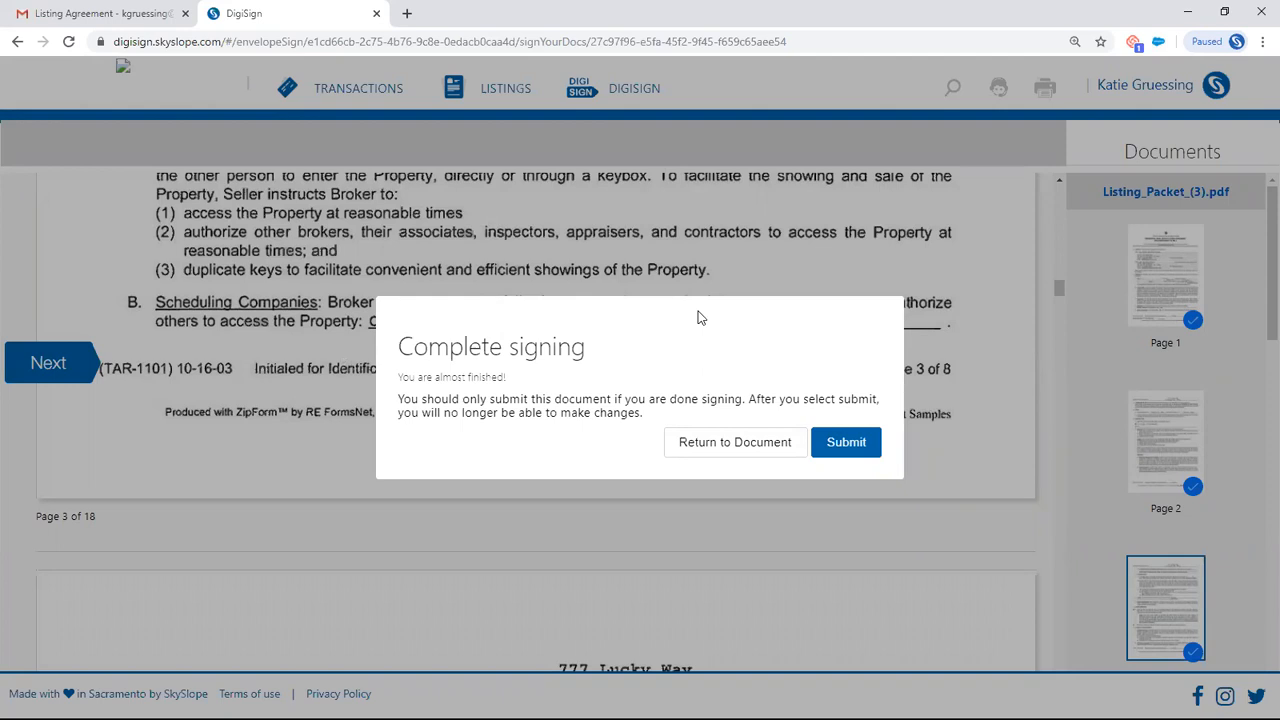
pyautogui.click(851, 443)
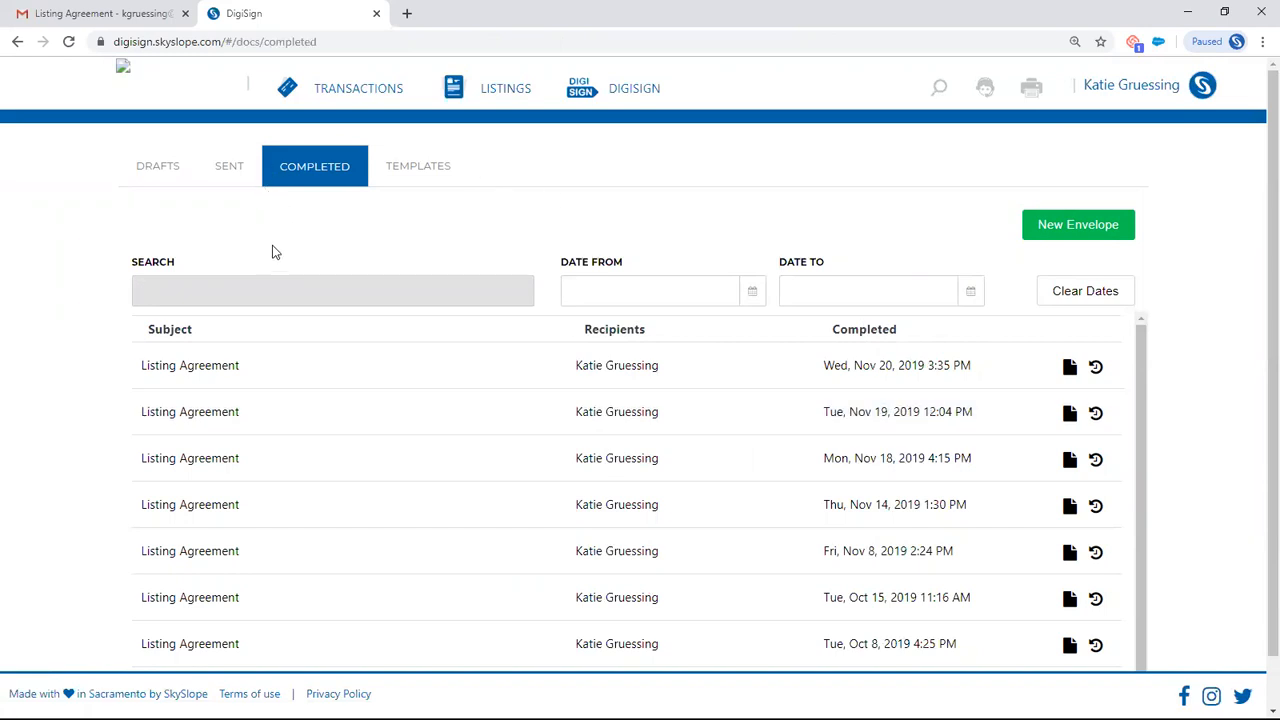
# - View the sent envelopes and check the correction options of the one sent Nov 1, 2019, without changing anything
pyautogui.click(226, 172)
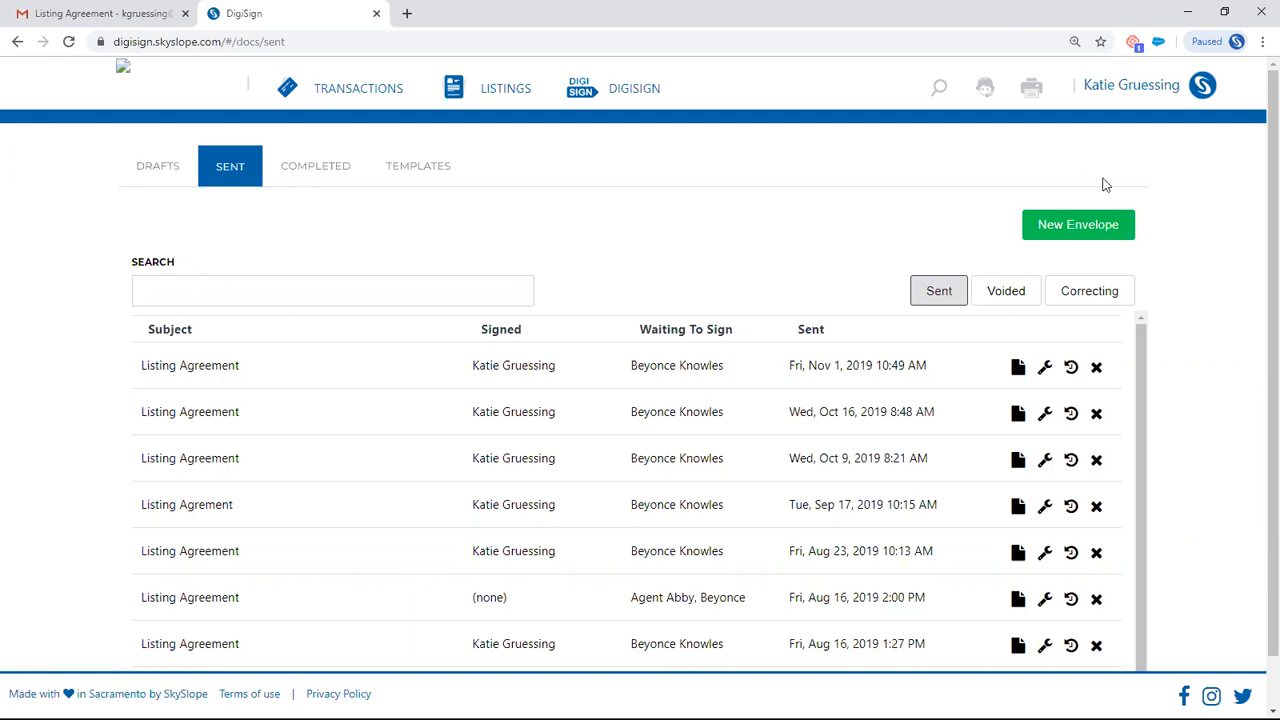
pyautogui.click(1045, 369)
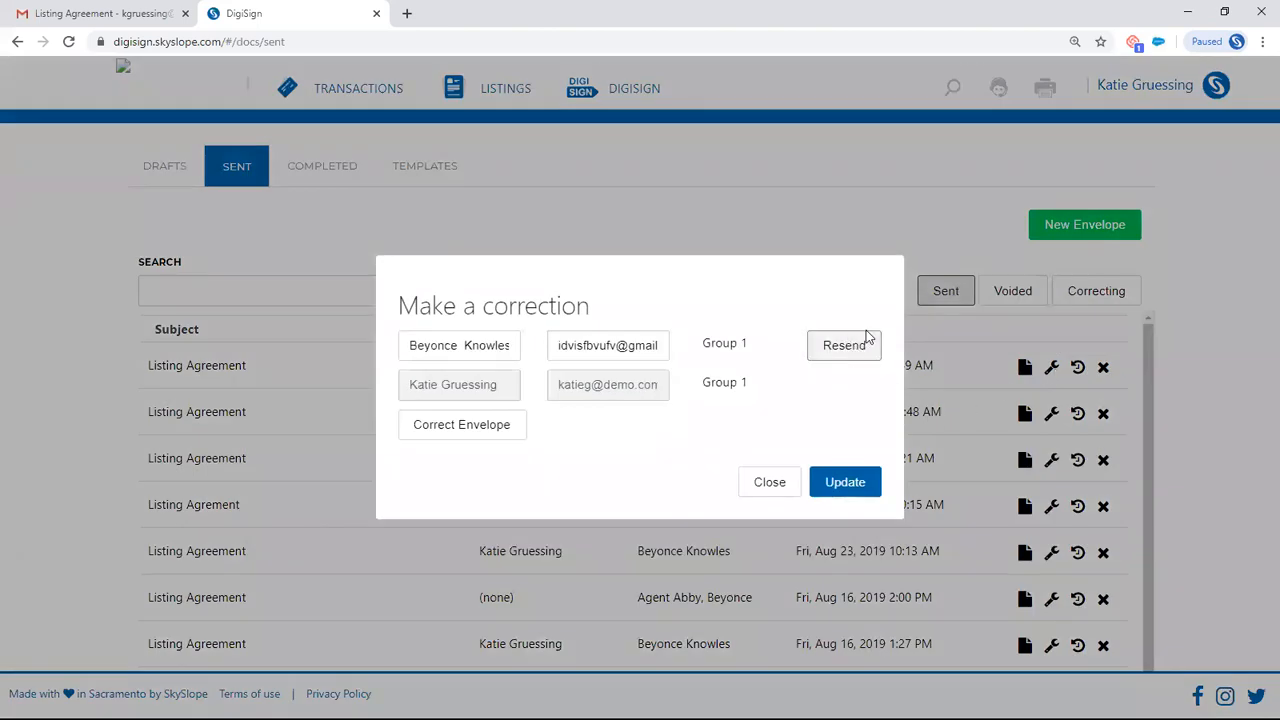
pyautogui.click(781, 487)
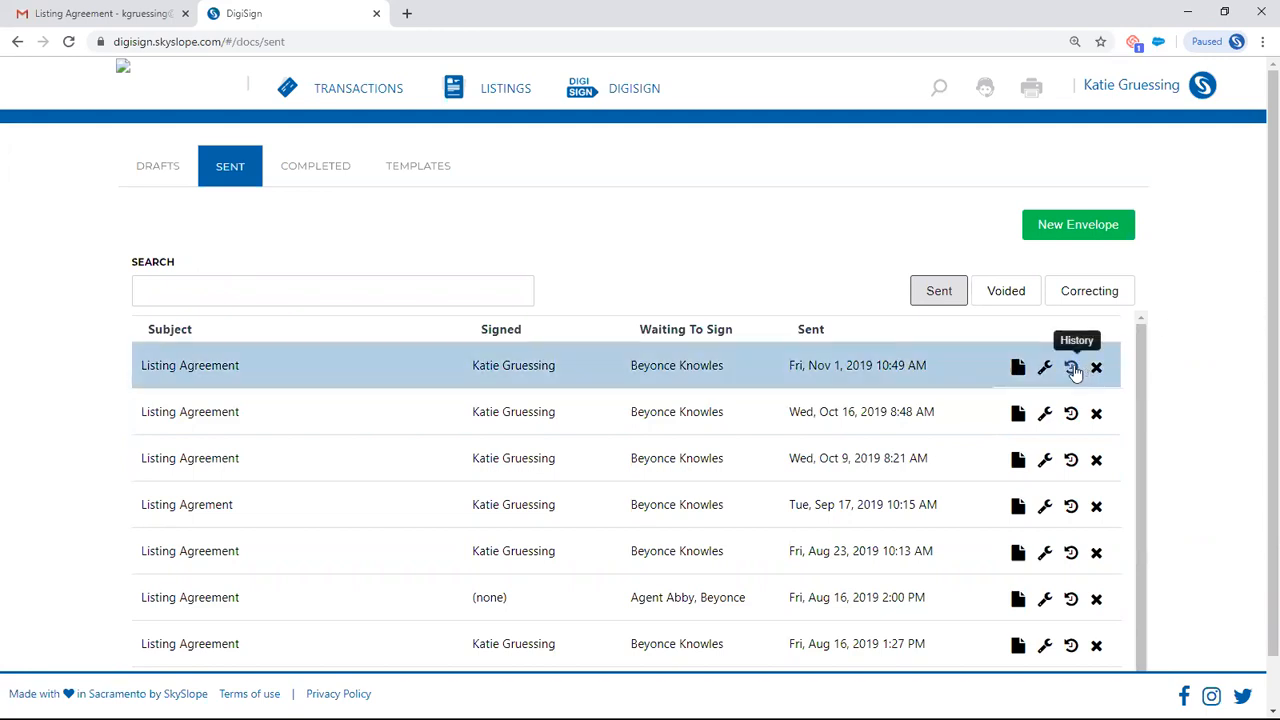
# - View the history of the Listing Agreement envelopes sent Oct 16 and Oct 9, 2019, and return to the SkySlope dashboard
pyautogui.click(1071, 416)
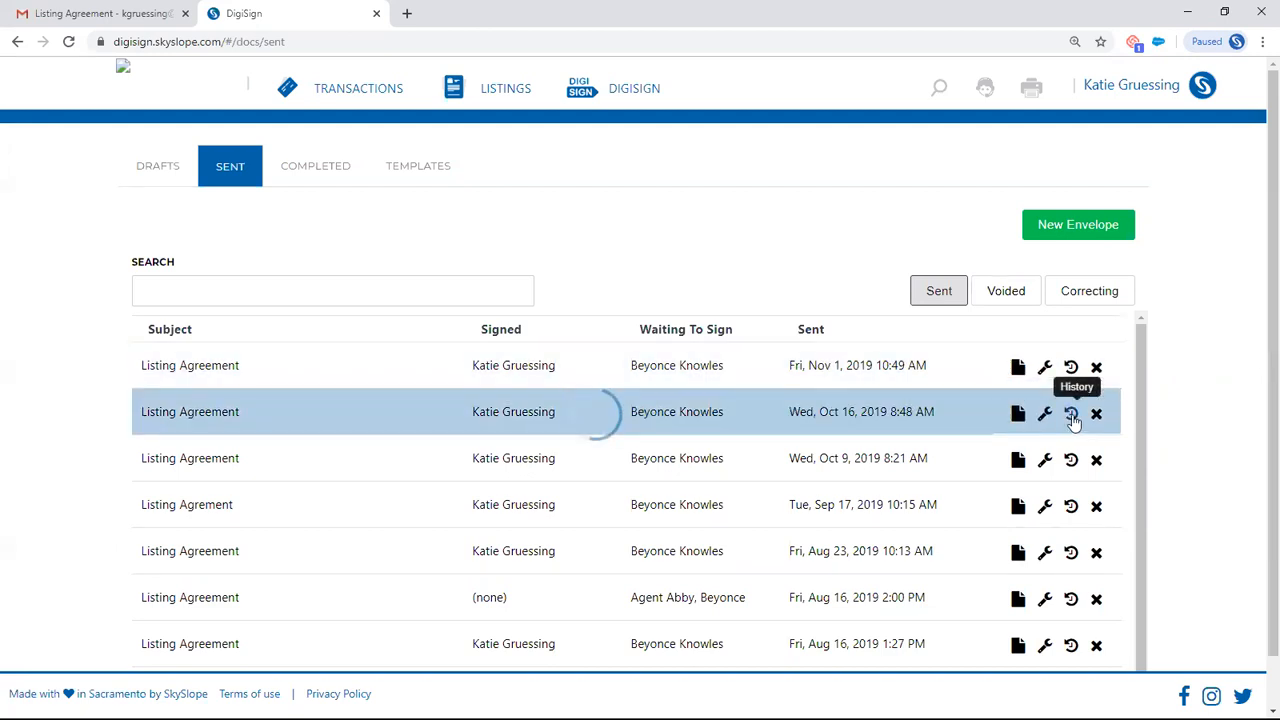
pyautogui.click(1071, 459)
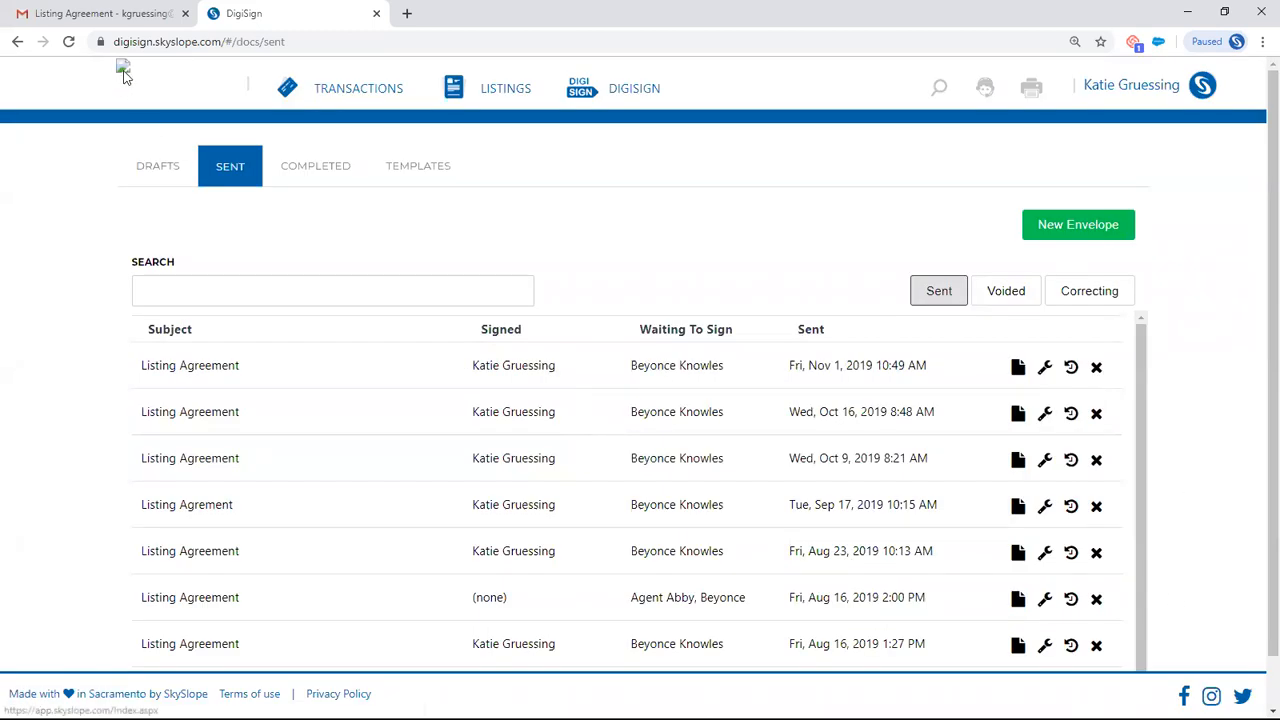
pyautogui.click(123, 75)
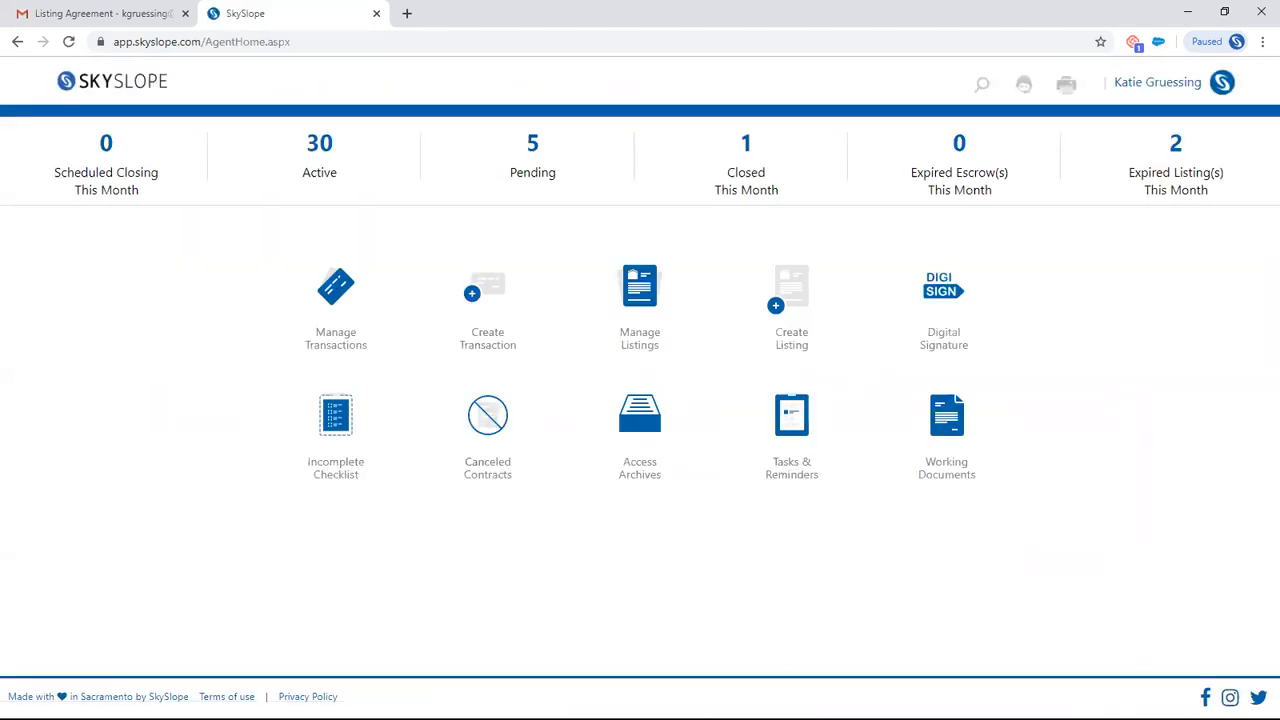